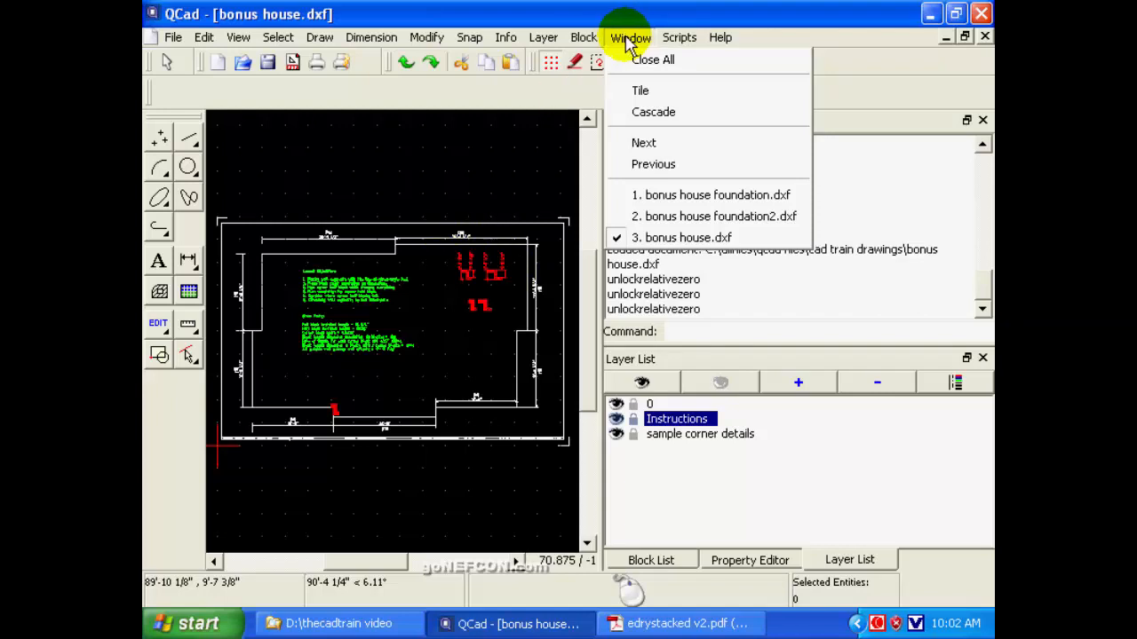
Examine the red sample corner details and their dimensions in the upper right of the bonus house drawing.
click(589, 41)
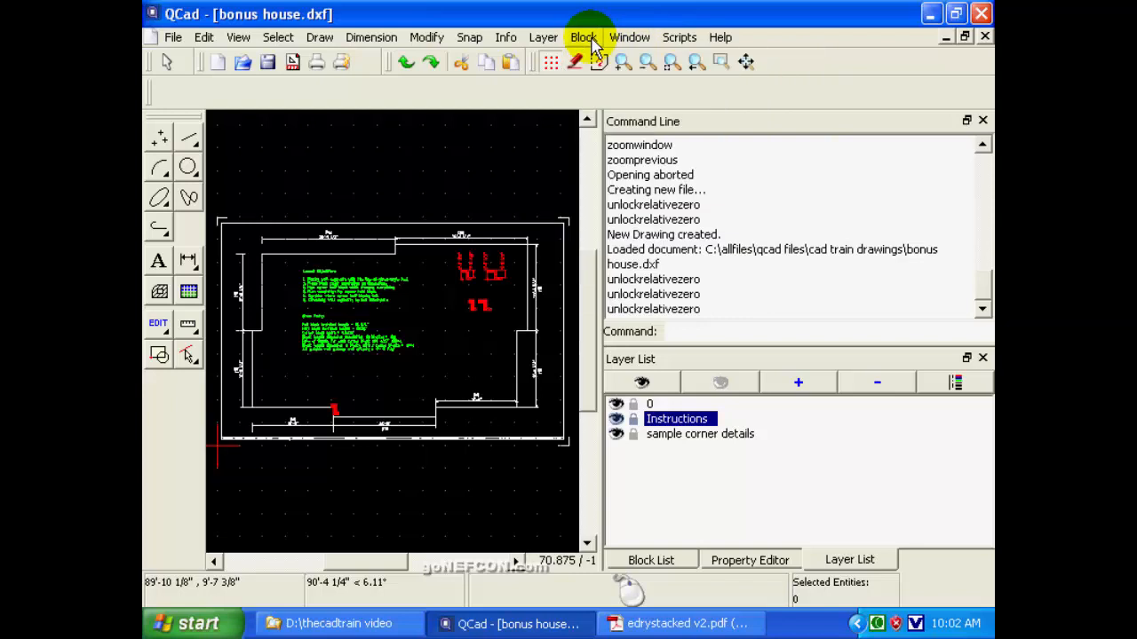
click(721, 61)
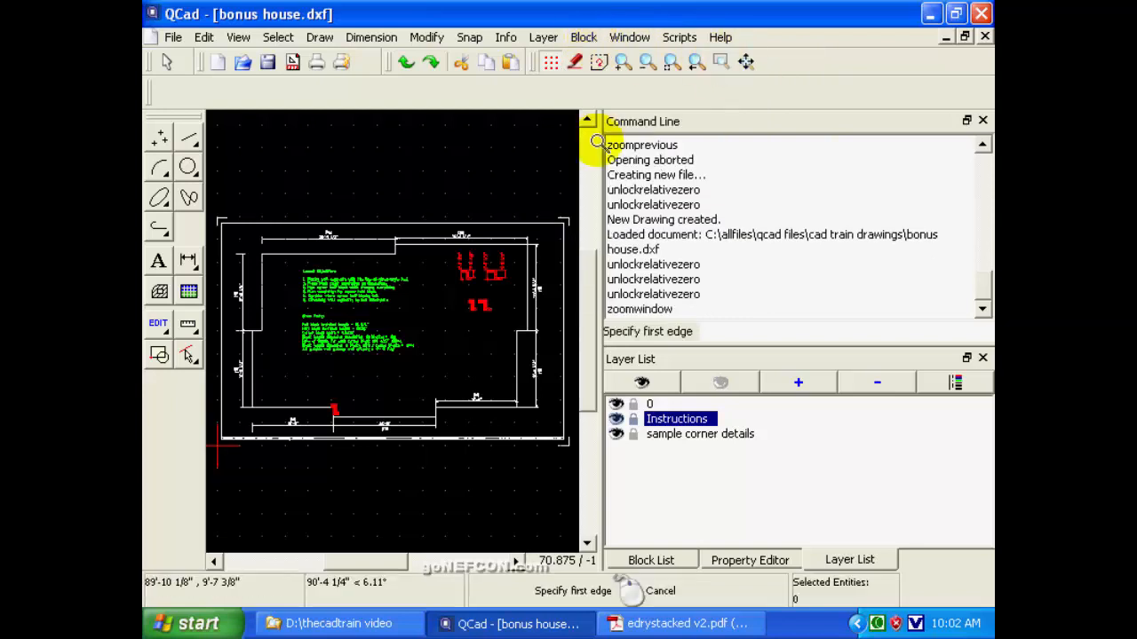
click(442, 250)
click(512, 317)
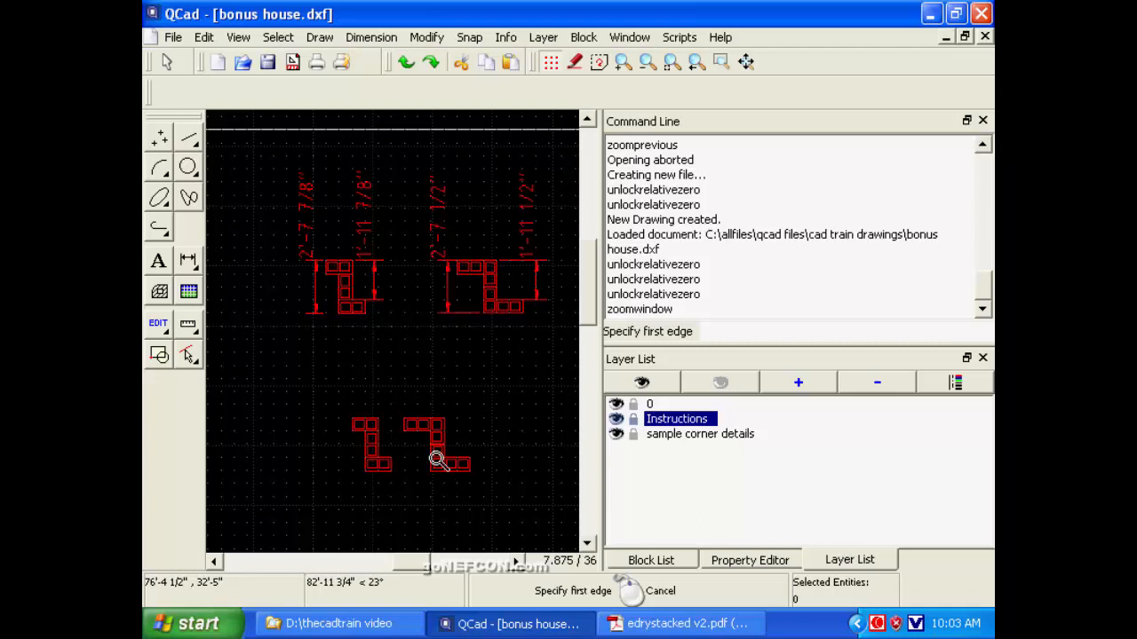
Open the recently used drawing tabloidtemplate11x17.dxf.
click(172, 39)
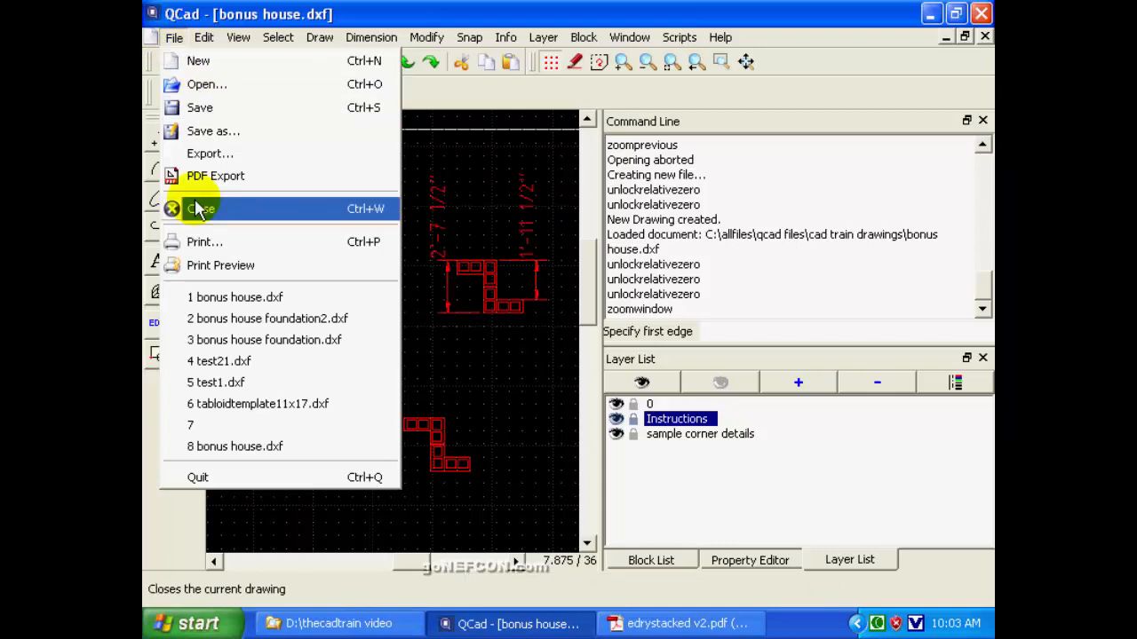
click(230, 404)
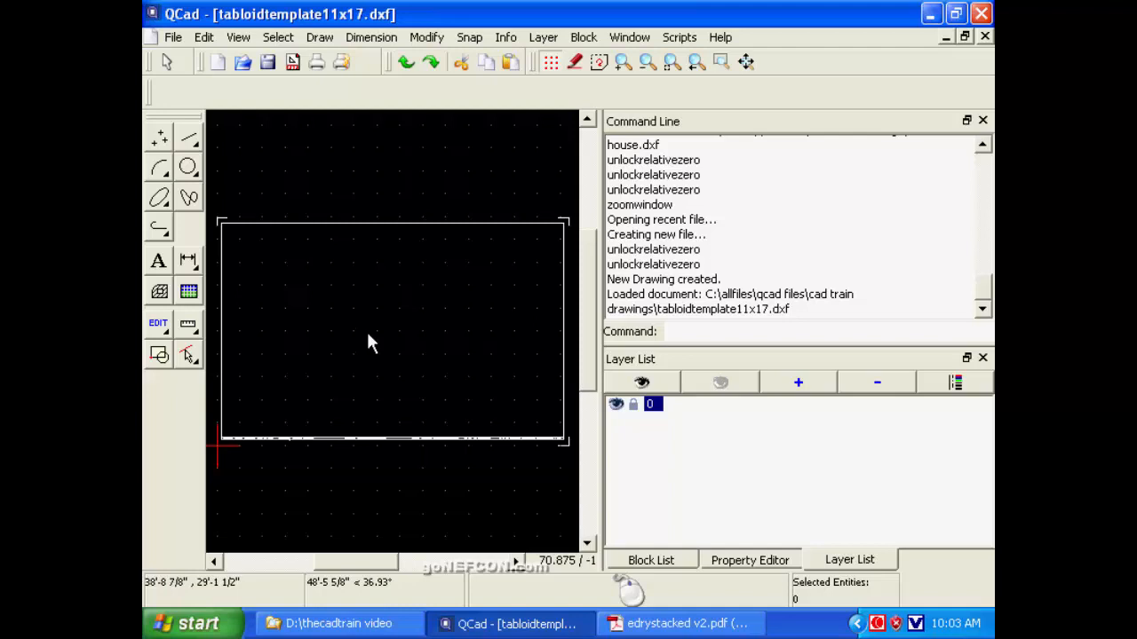
Compare bonus house foundation.dxf with bonus house foundation2.dxf, and return to bonus house foundation.dxf.
click(636, 39)
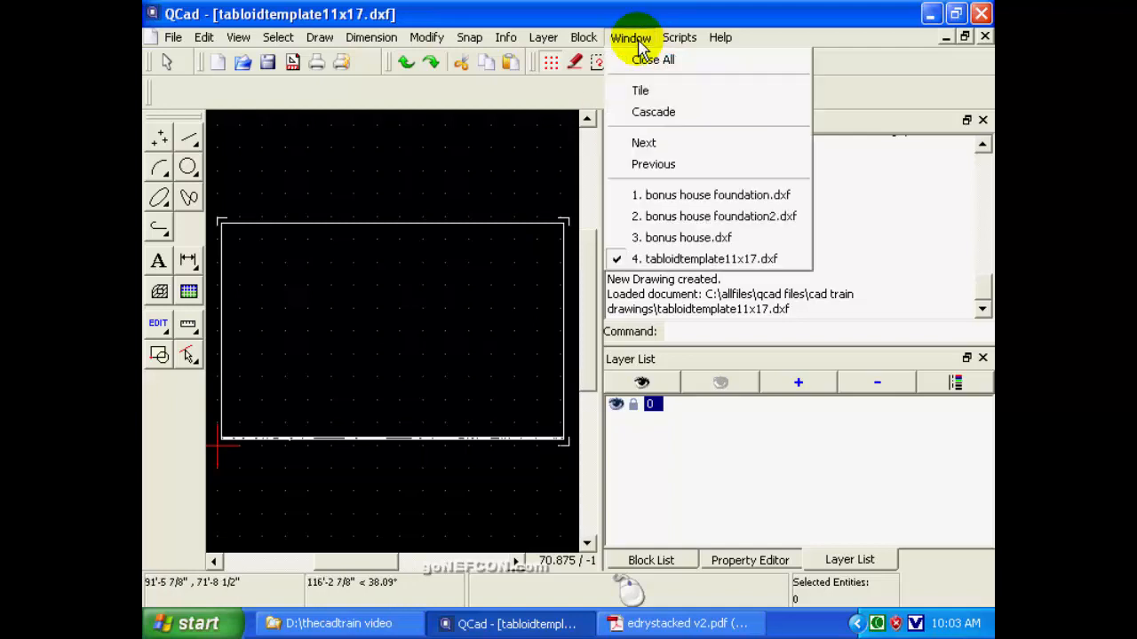
click(678, 197)
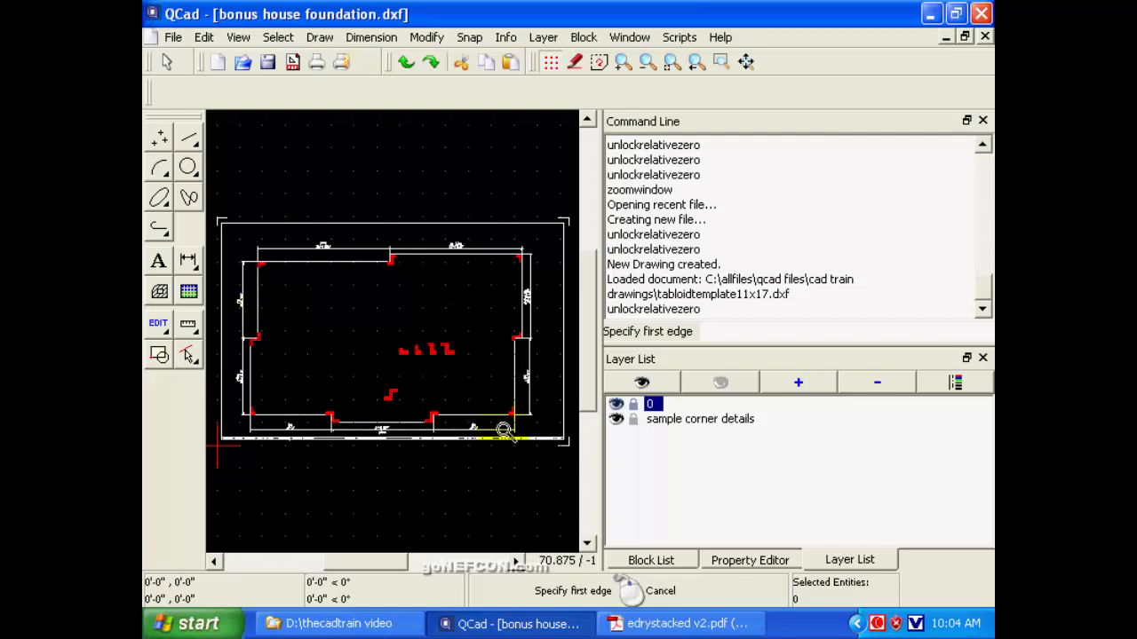
click(632, 39)
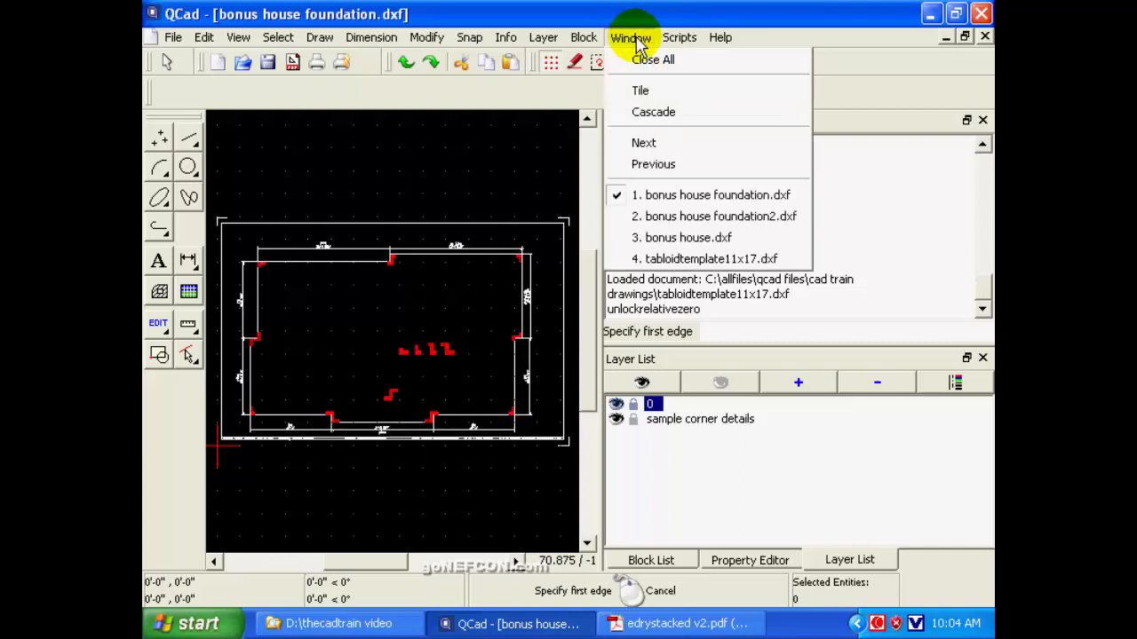
click(682, 217)
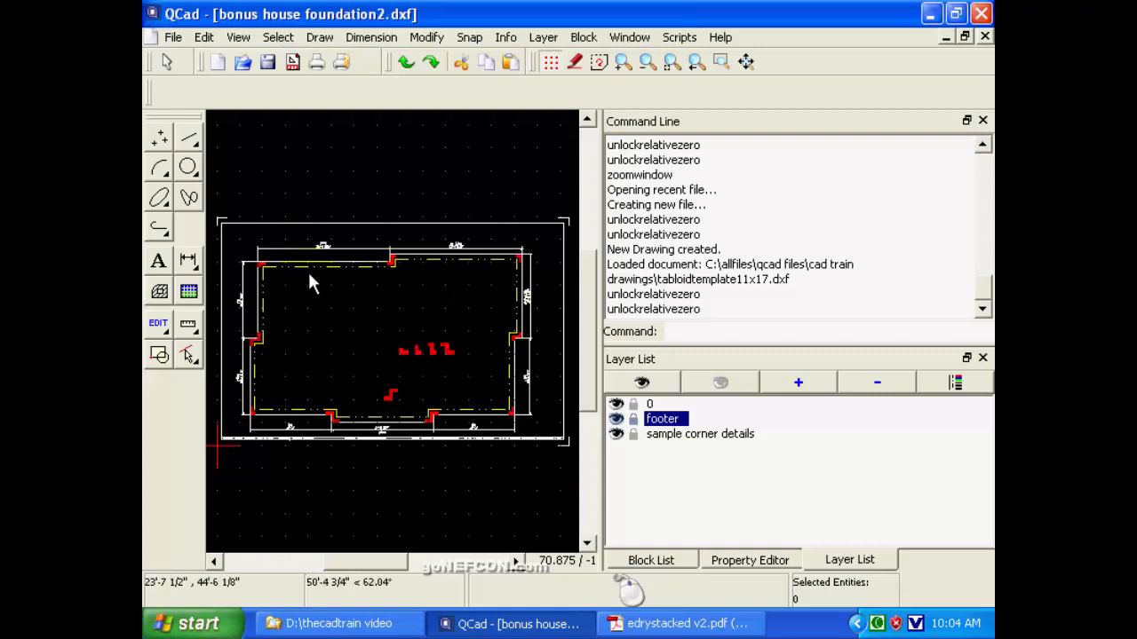
click(627, 39)
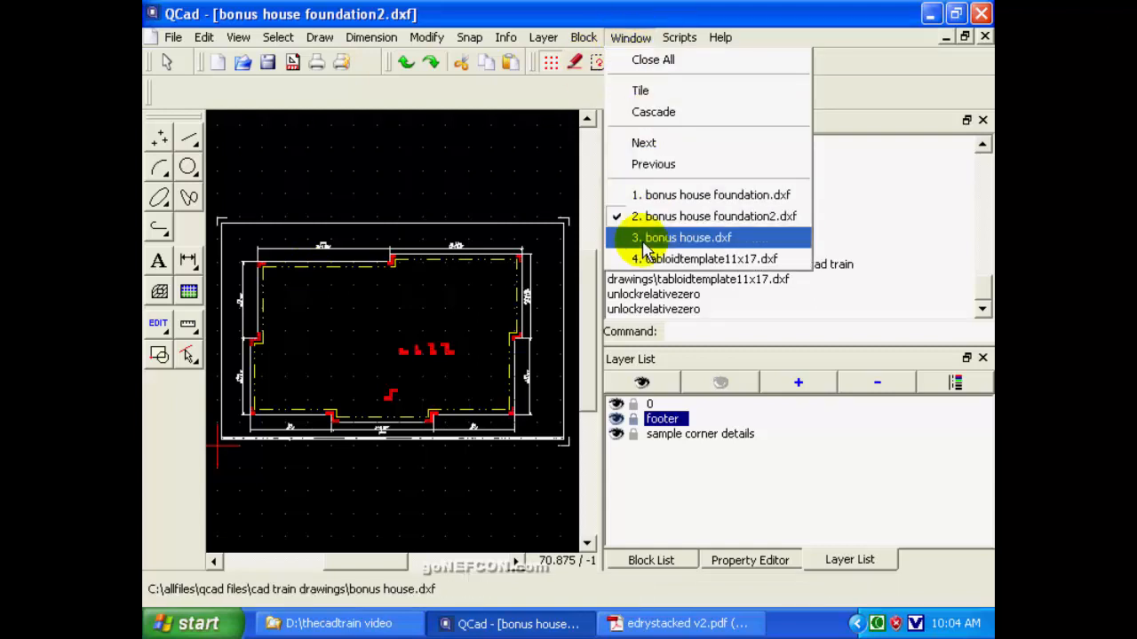
click(678, 197)
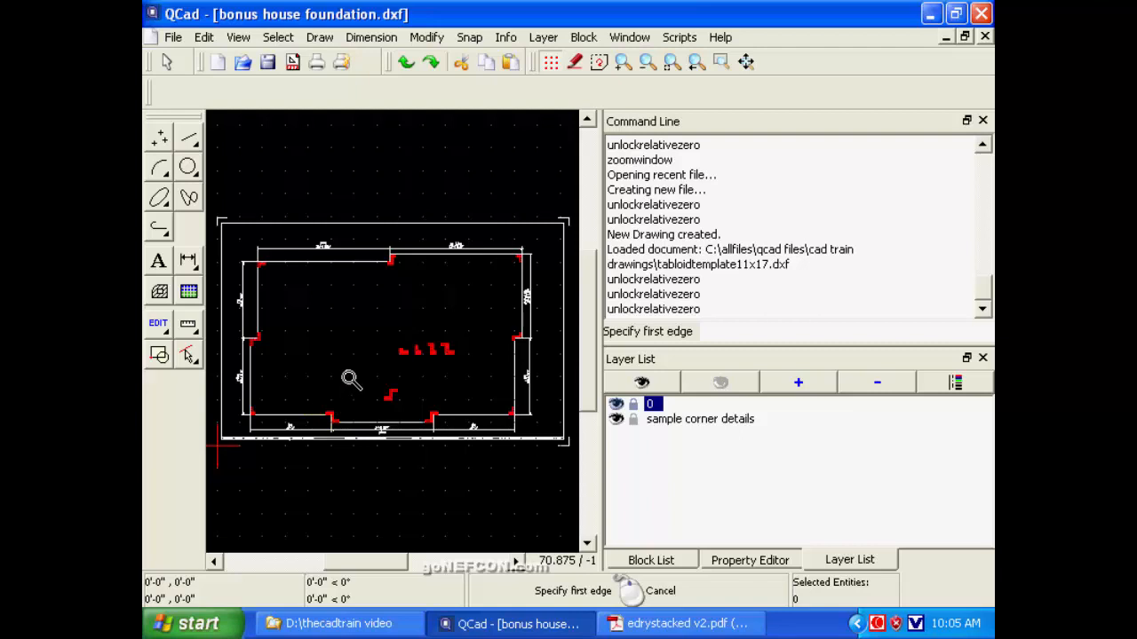
Read the length dimension and block count of the projecting middle wall along the foundation plan's lower edge.
click(318, 402)
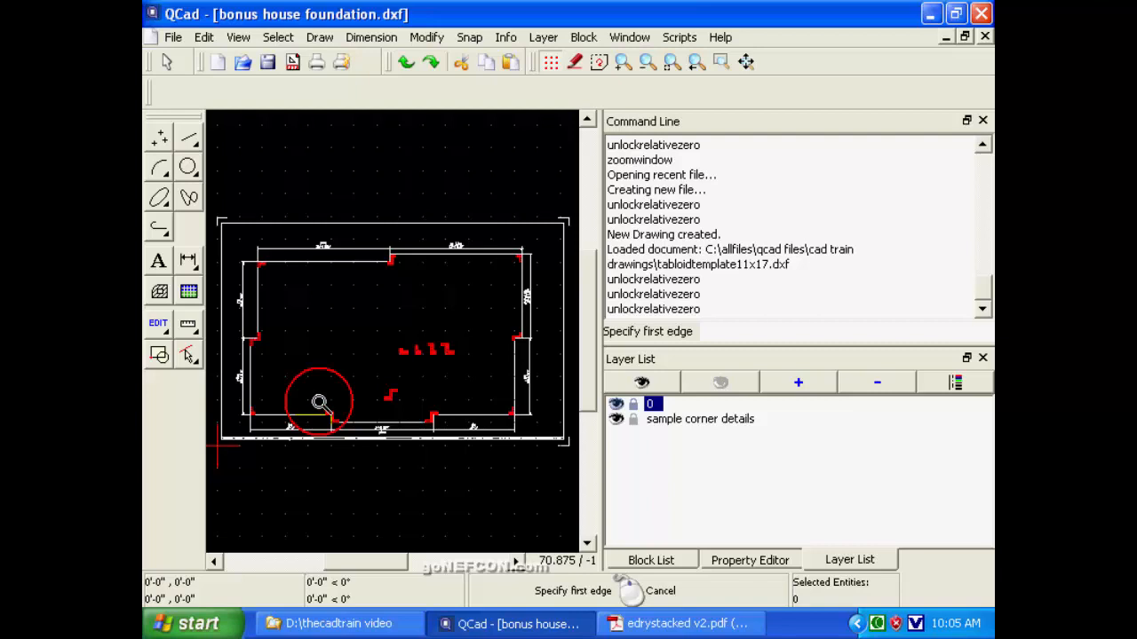
click(451, 449)
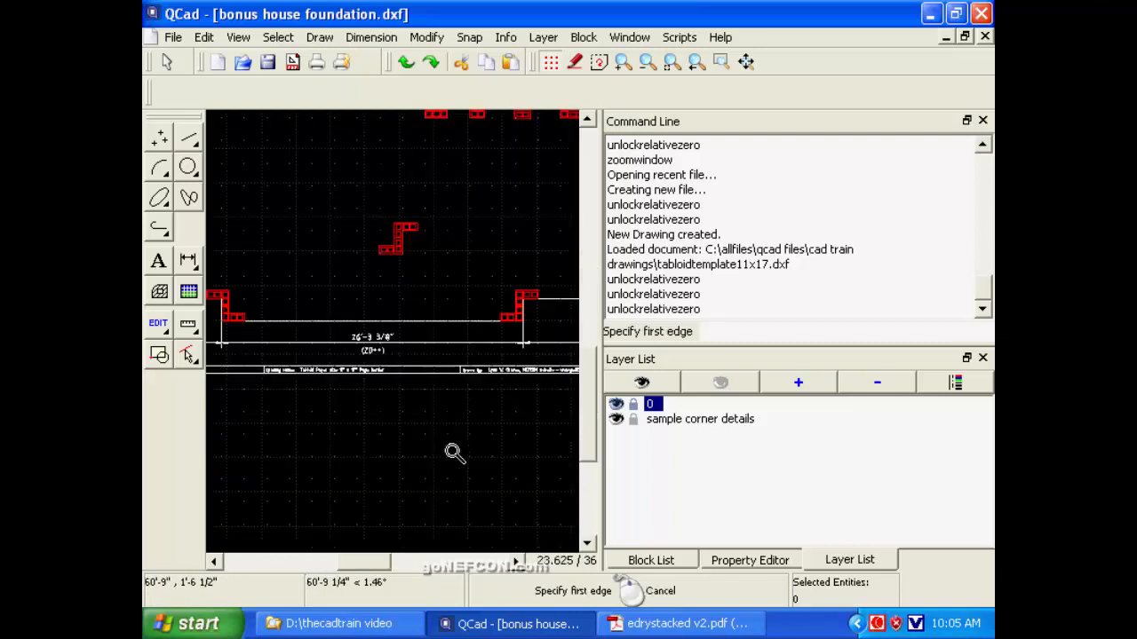
click(720, 62)
click(327, 317)
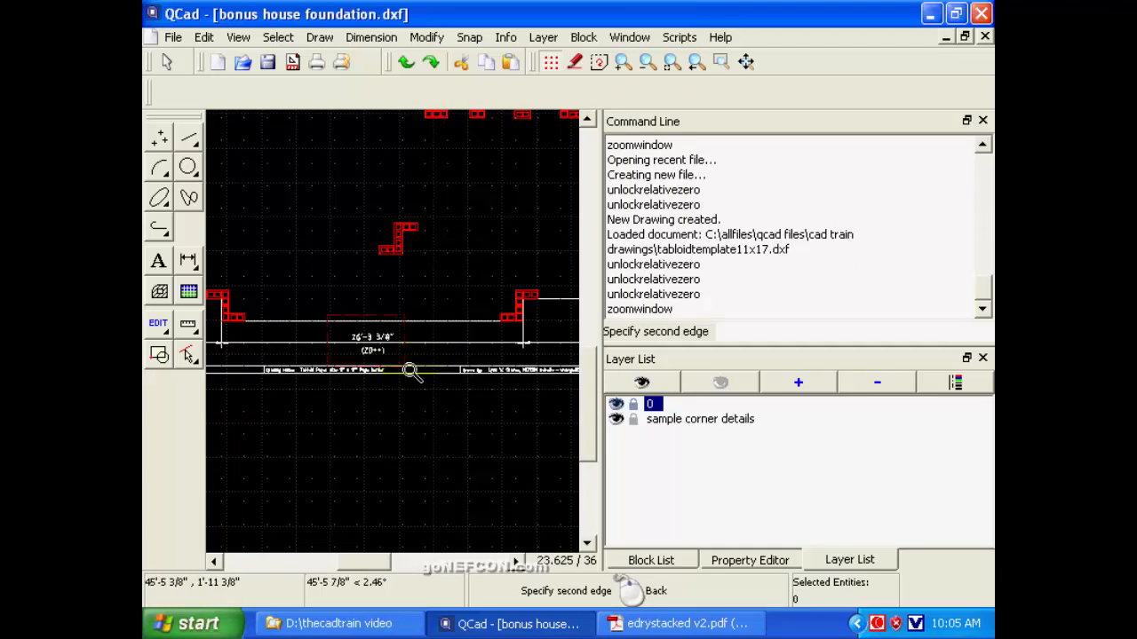
click(411, 371)
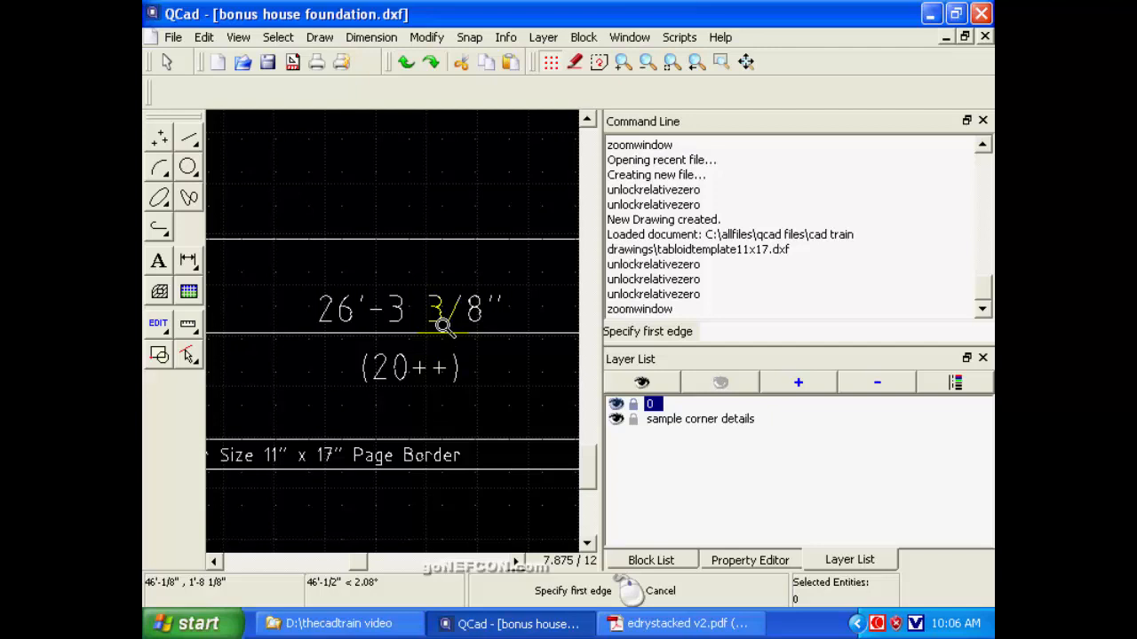
click(696, 62)
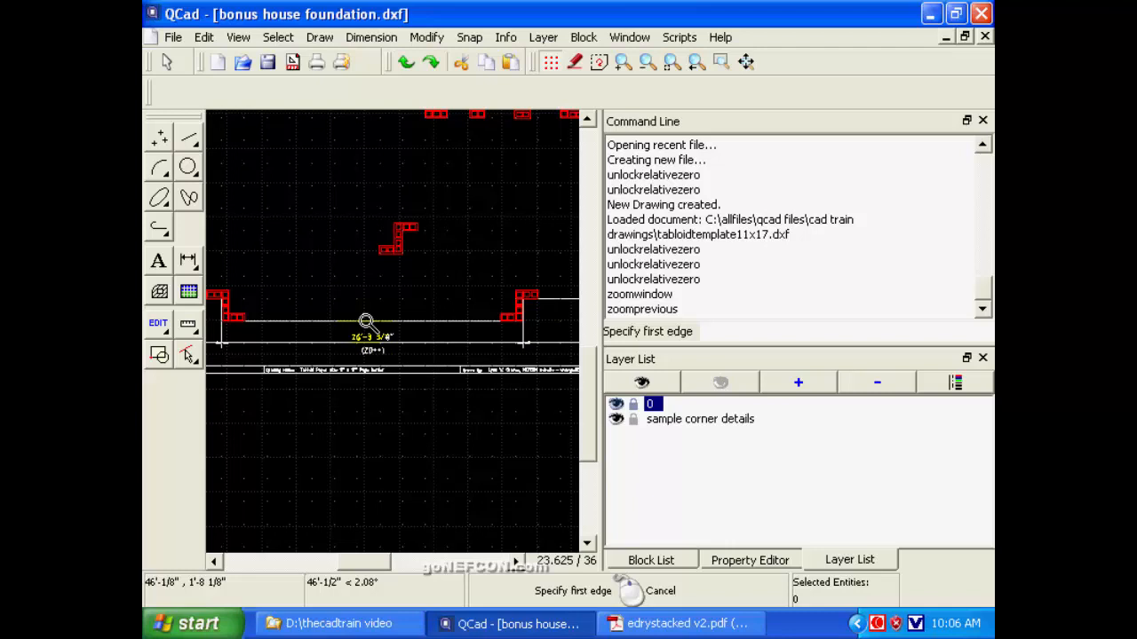
Read the length dimension and block count of the lower-left horizontal wall of the foundation plan.
click(214, 561)
click(215, 562)
click(215, 562)
click(216, 562)
click(216, 562)
click(215, 562)
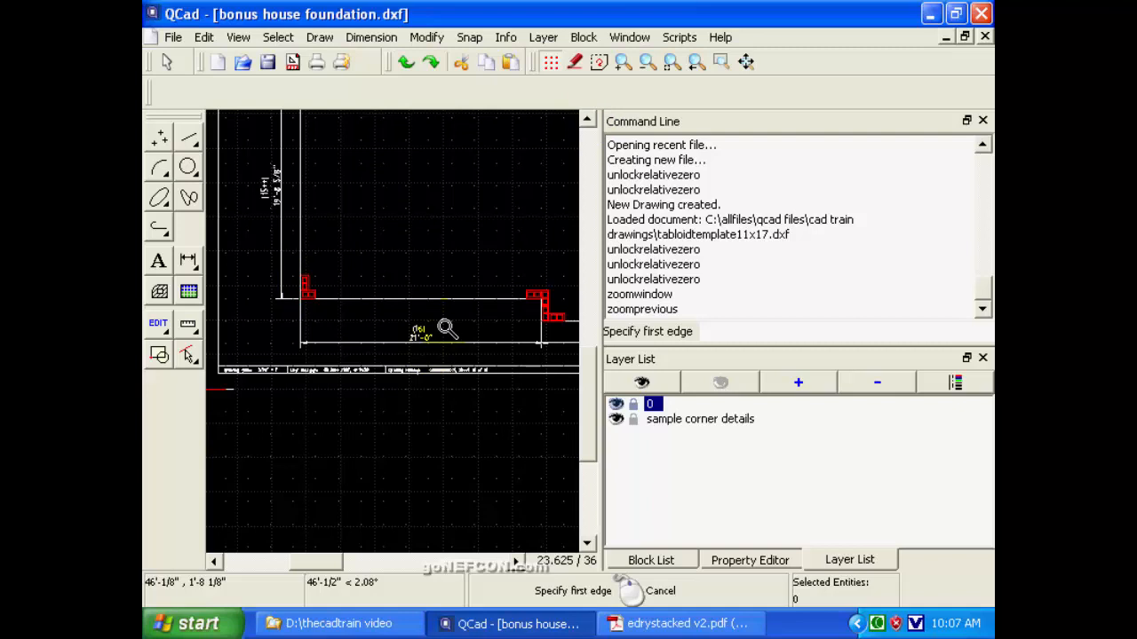
click(719, 61)
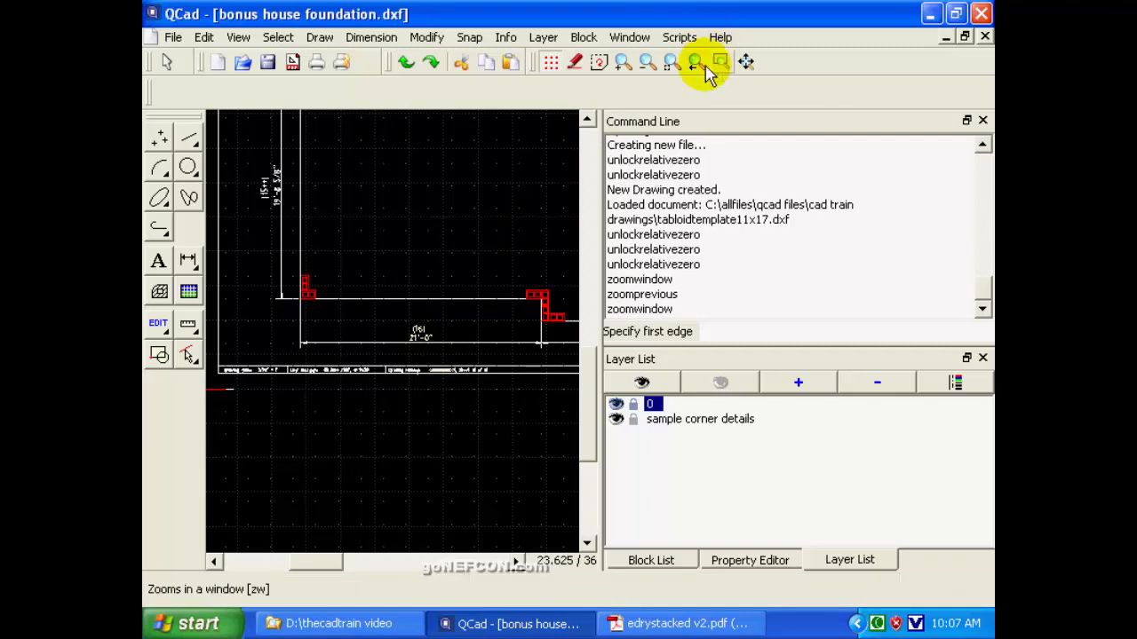
click(398, 327)
click(469, 361)
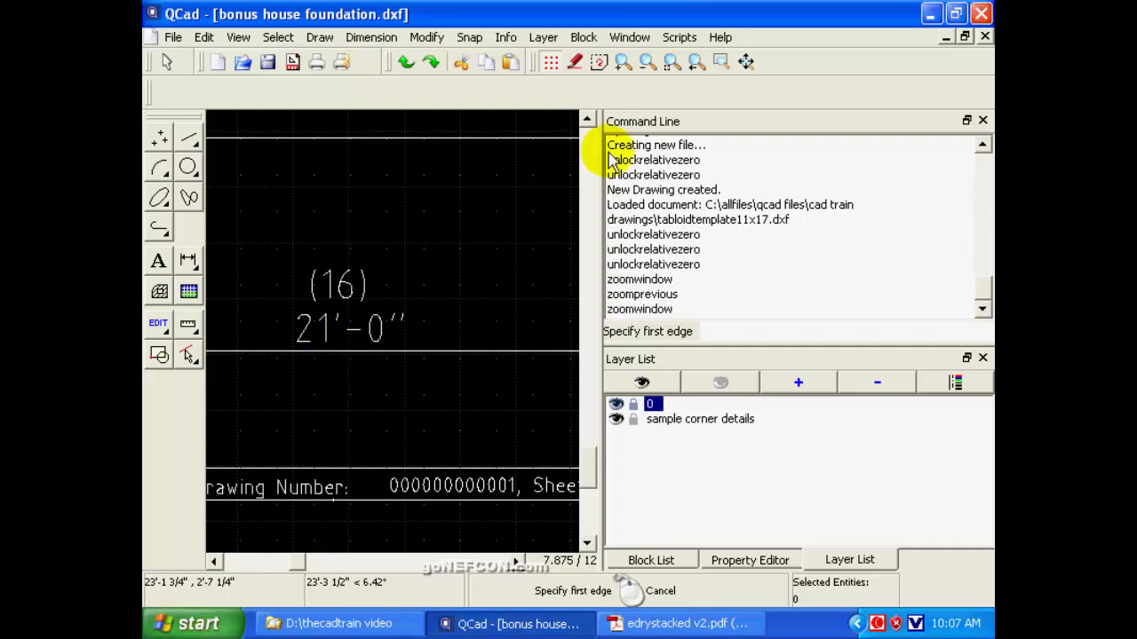
click(696, 63)
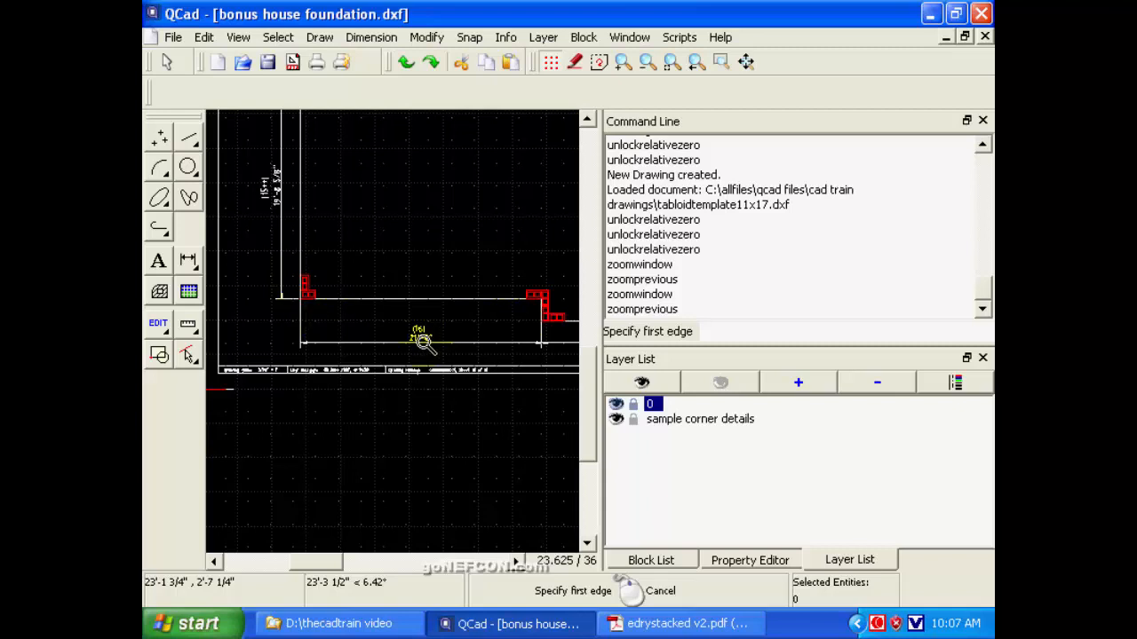
Read the length dimension and block count of the lower vertical wall on the foundation plan's left side.
click(586, 119)
click(586, 119)
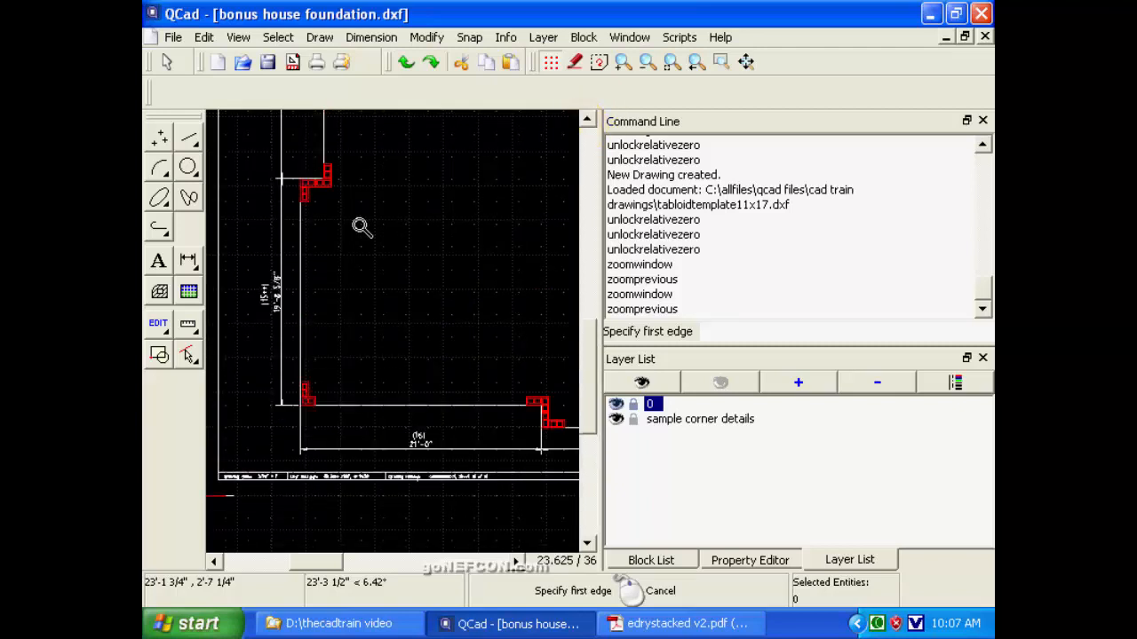
click(722, 61)
click(232, 258)
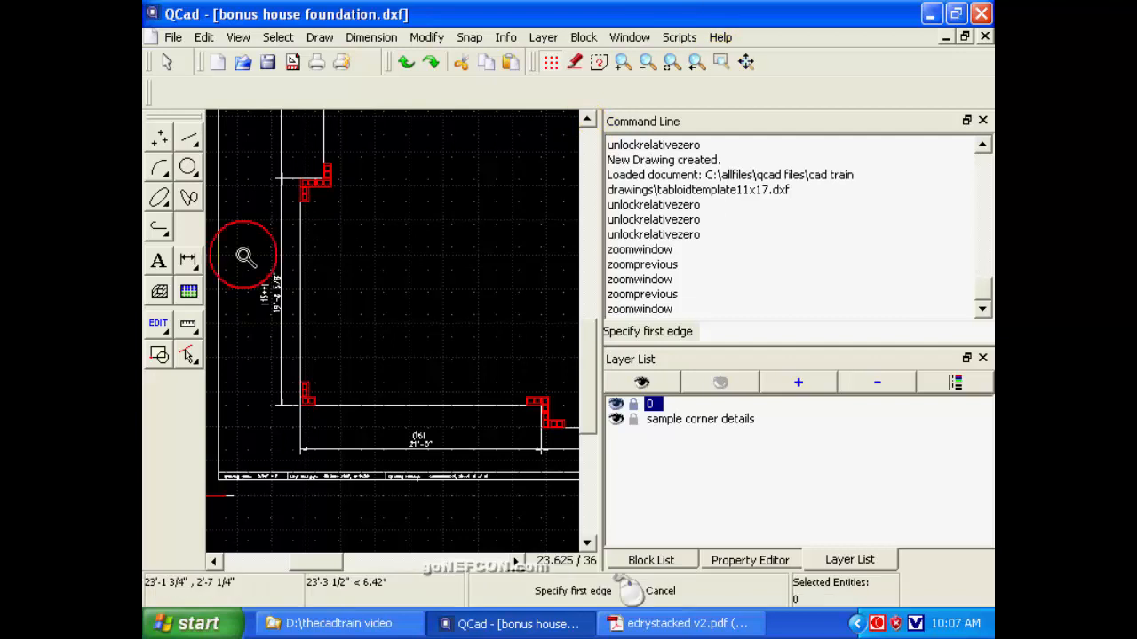
click(298, 333)
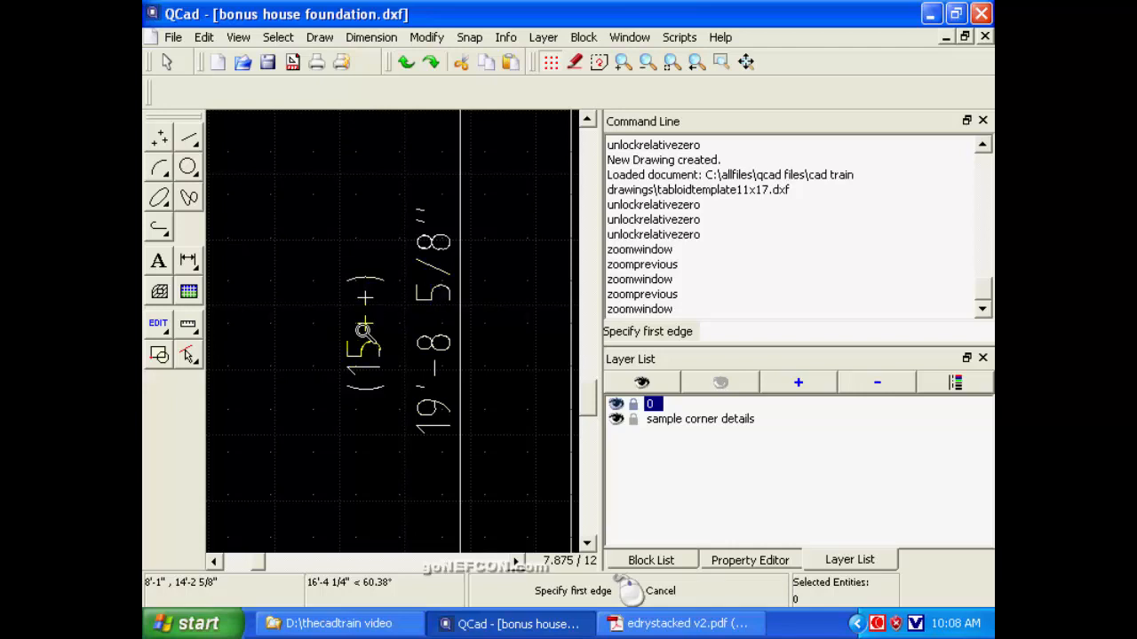
click(696, 62)
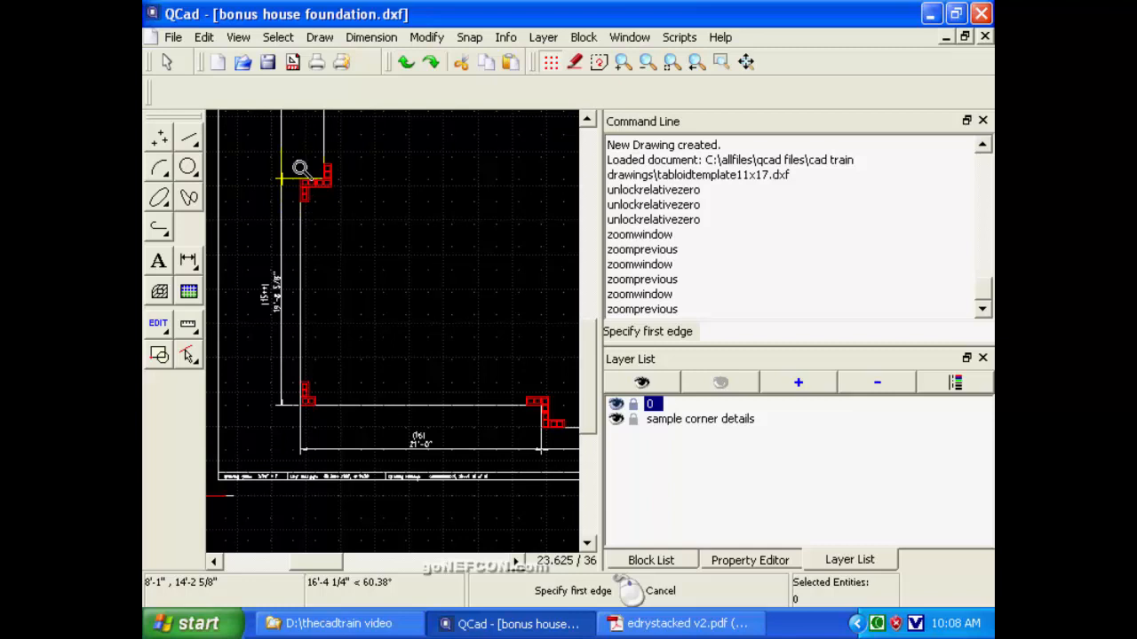
Read the length dimension and block count of the upper vertical wall on the foundation plan's left side.
click(587, 119)
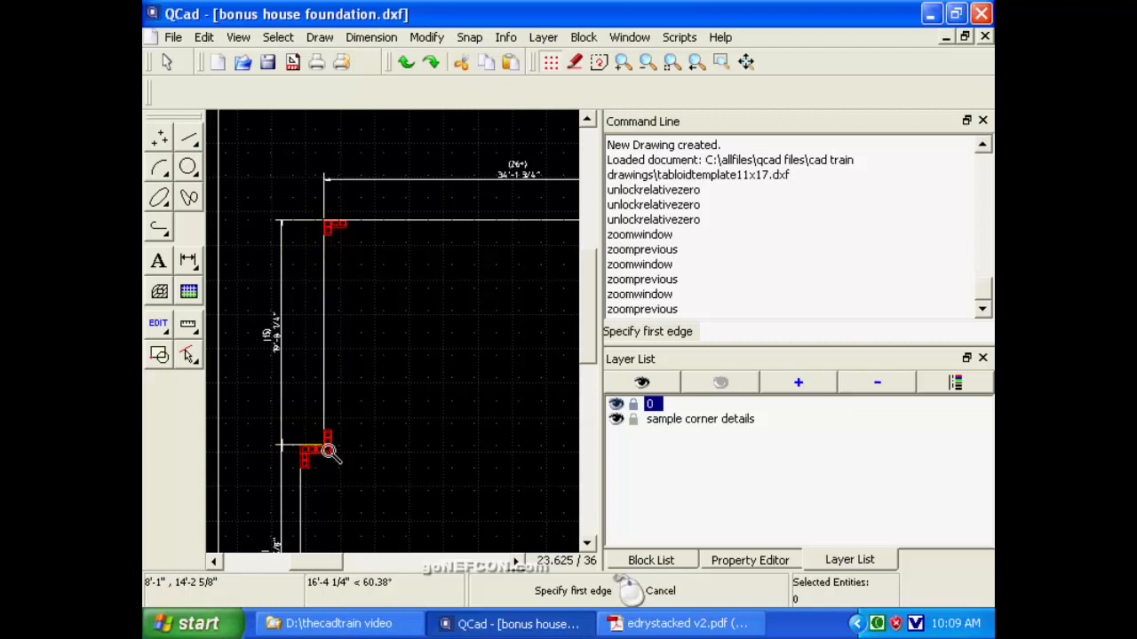
click(720, 62)
click(253, 304)
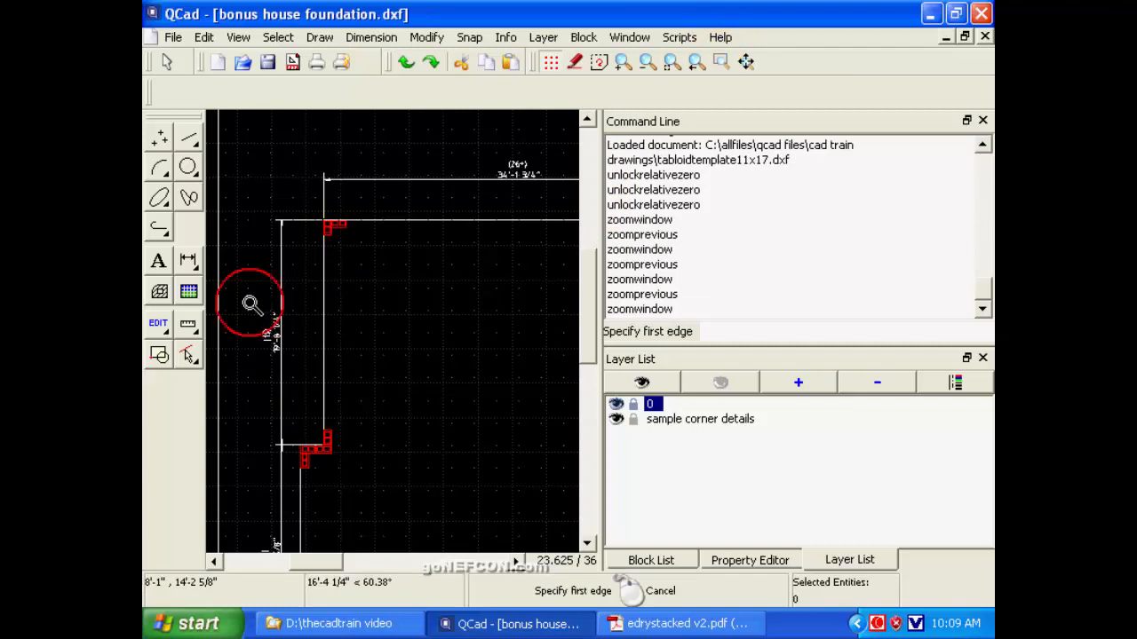
click(301, 359)
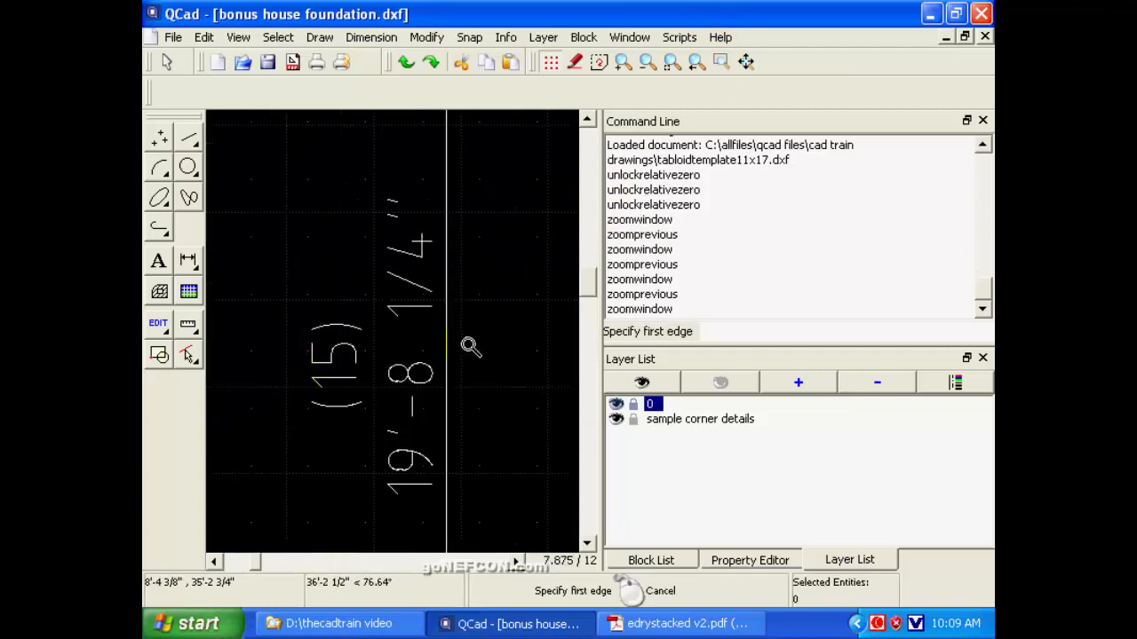
click(697, 62)
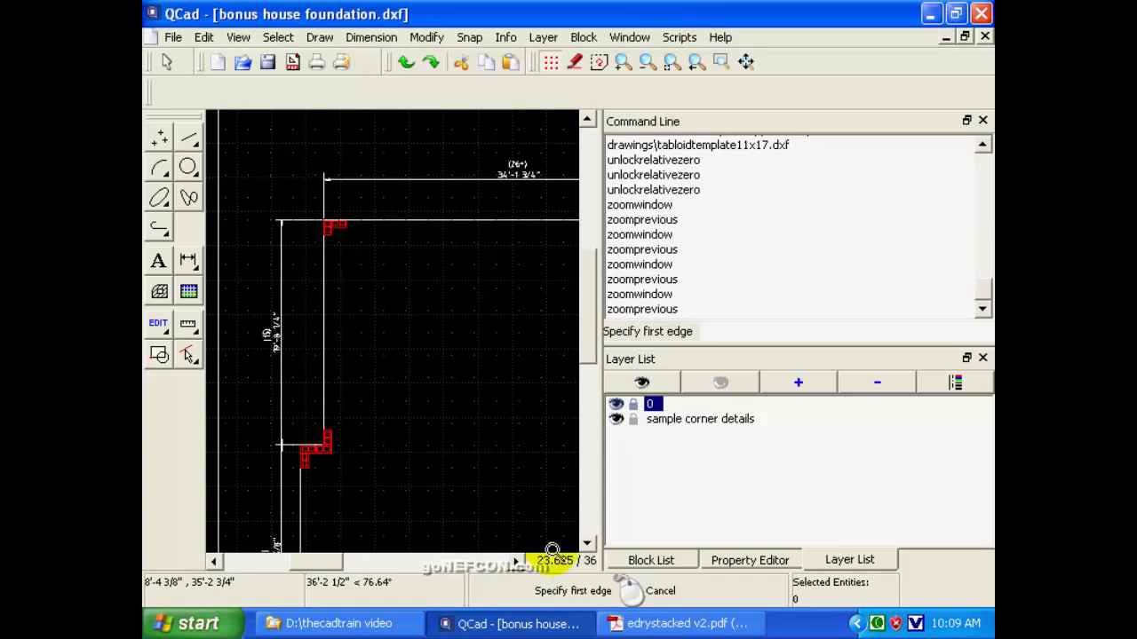
Read the length dimension and block count of the upper-left horizontal wall of the foundation plan.
click(511, 563)
click(514, 564)
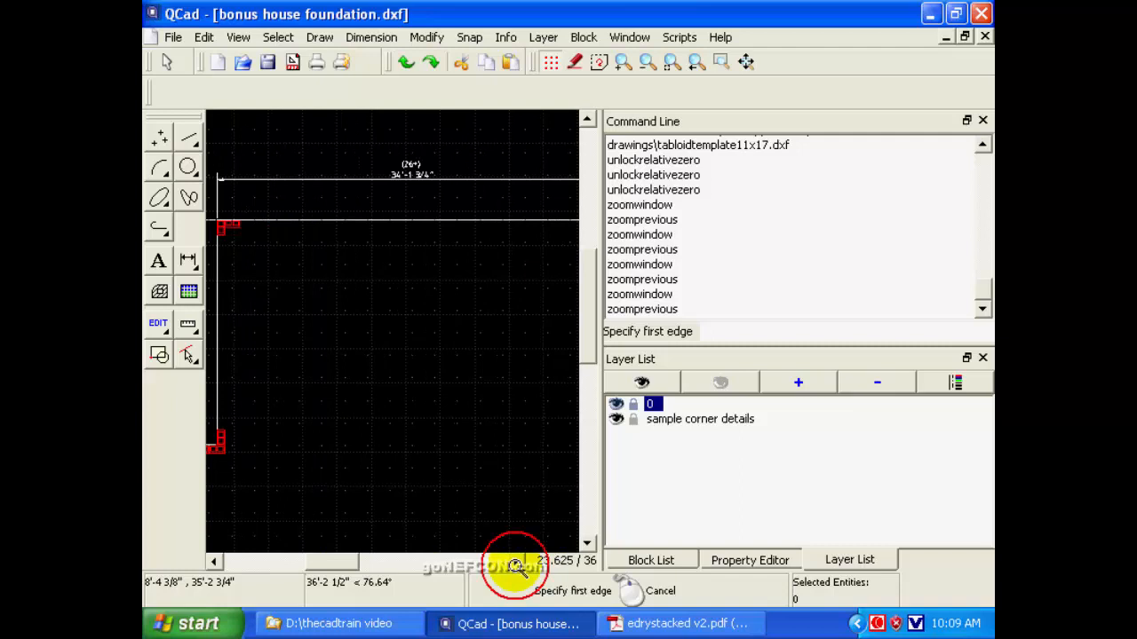
click(514, 564)
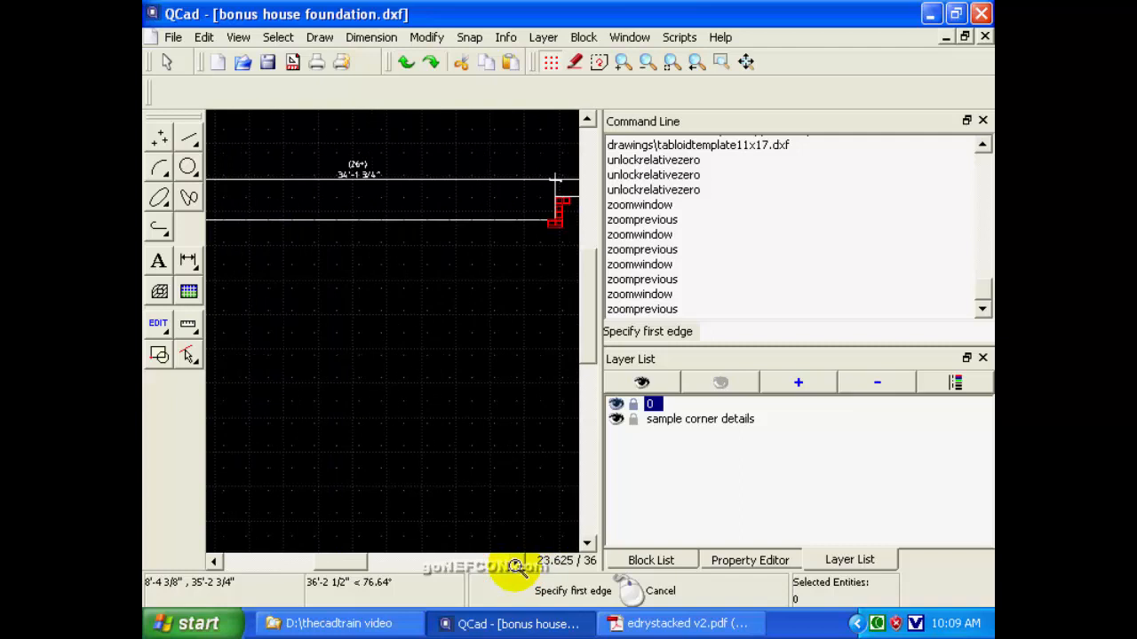
click(647, 62)
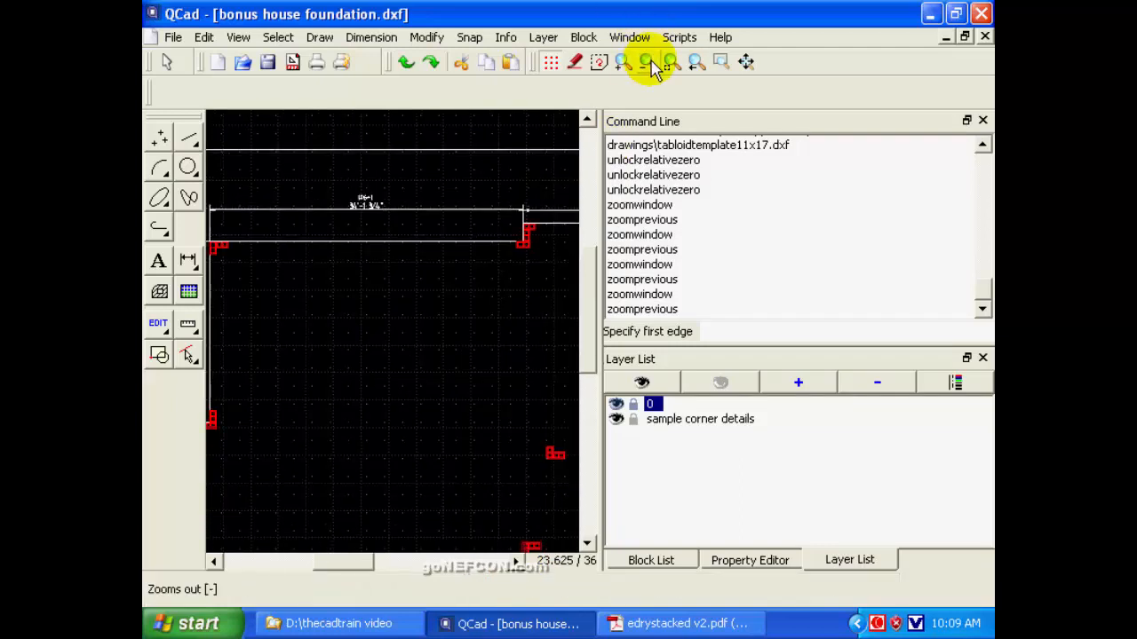
click(214, 561)
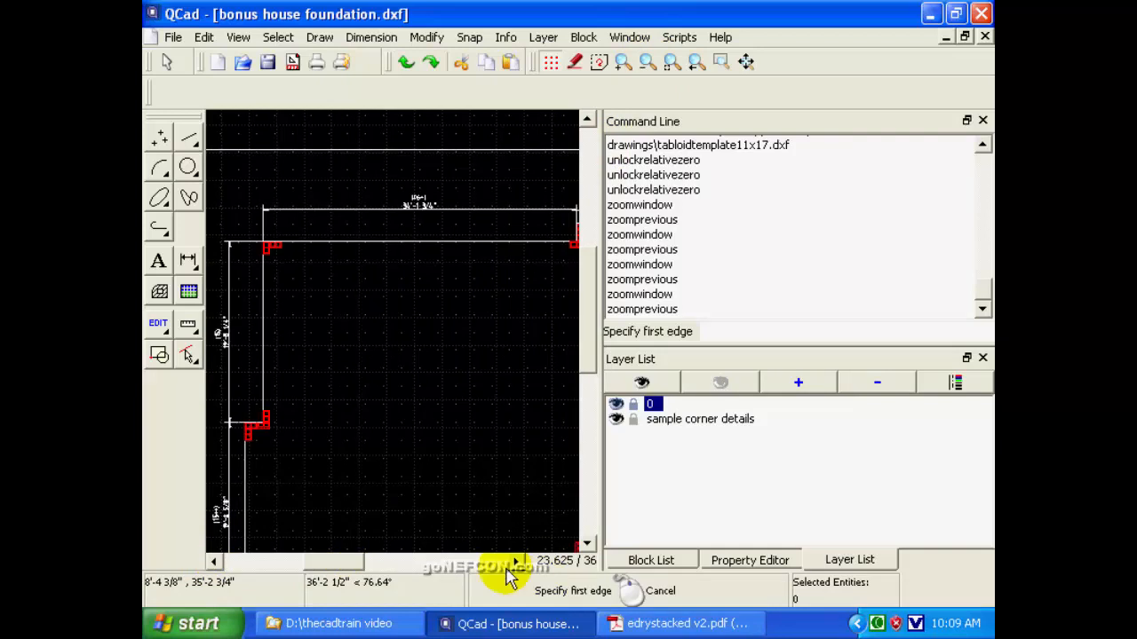
drag(340, 563, 356, 566)
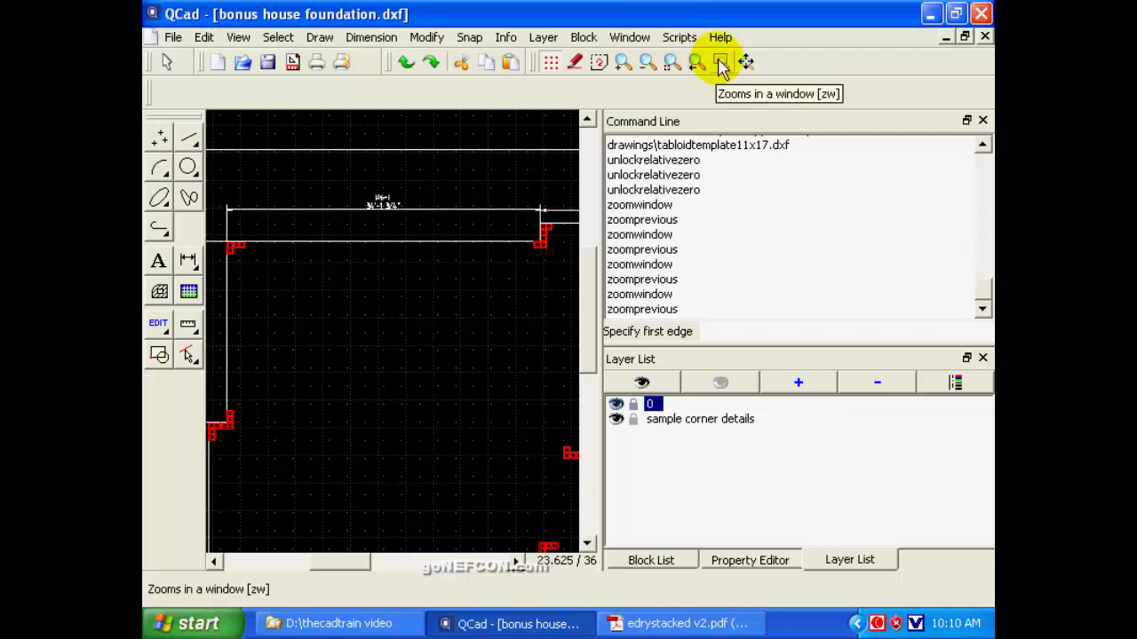
click(721, 61)
click(391, 206)
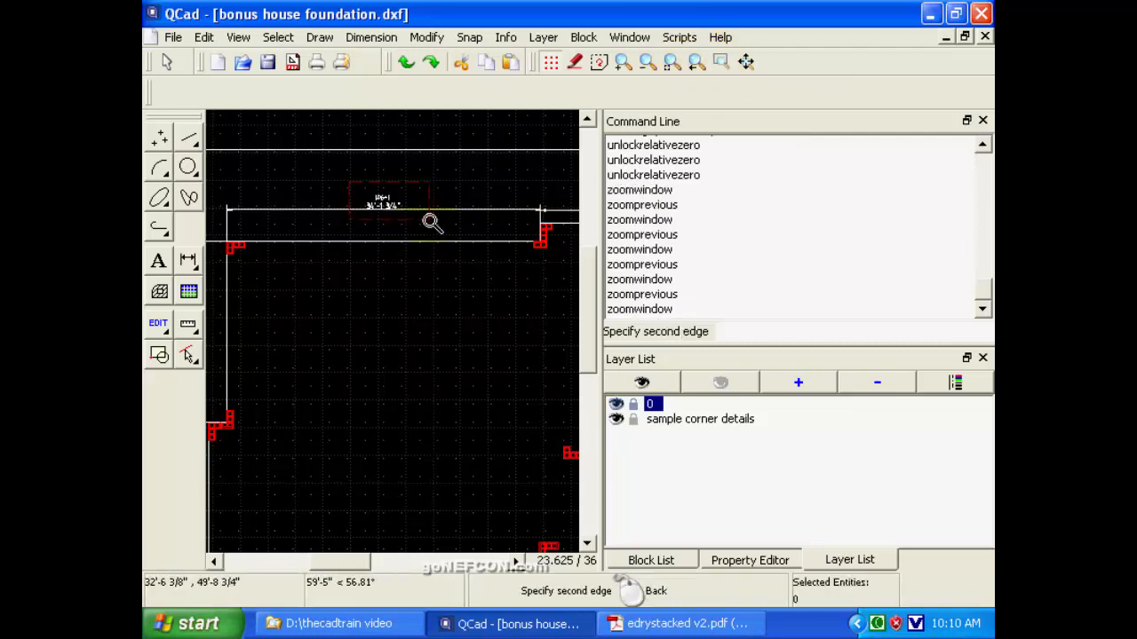
click(432, 222)
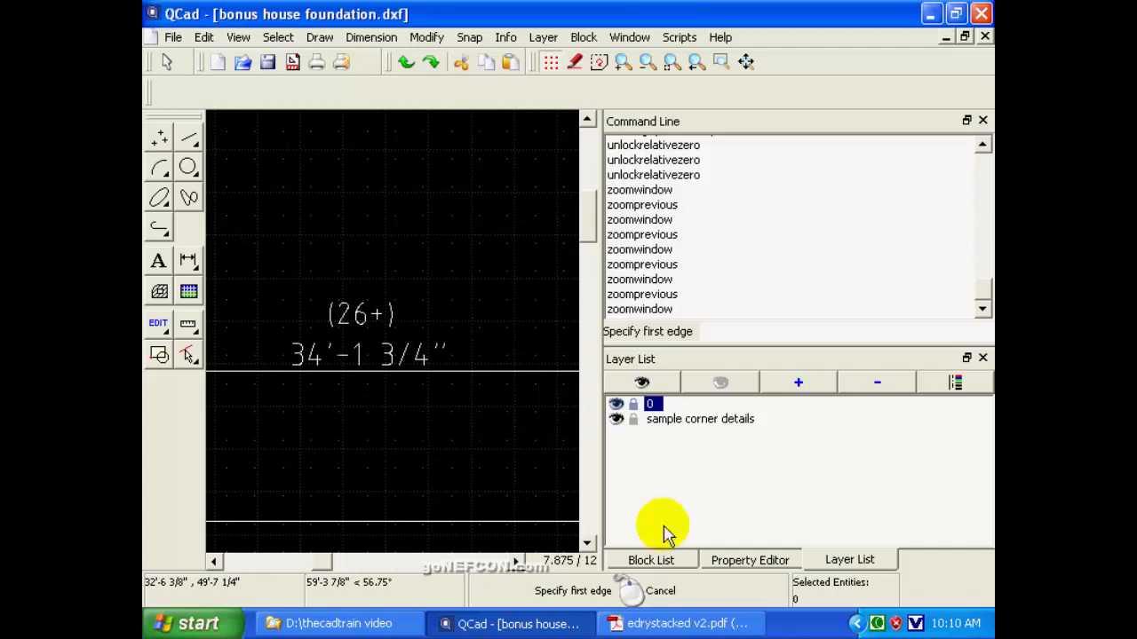
Examine the corner block layout where the upper-left horizontal wall steps up to the upper-right wall.
click(657, 624)
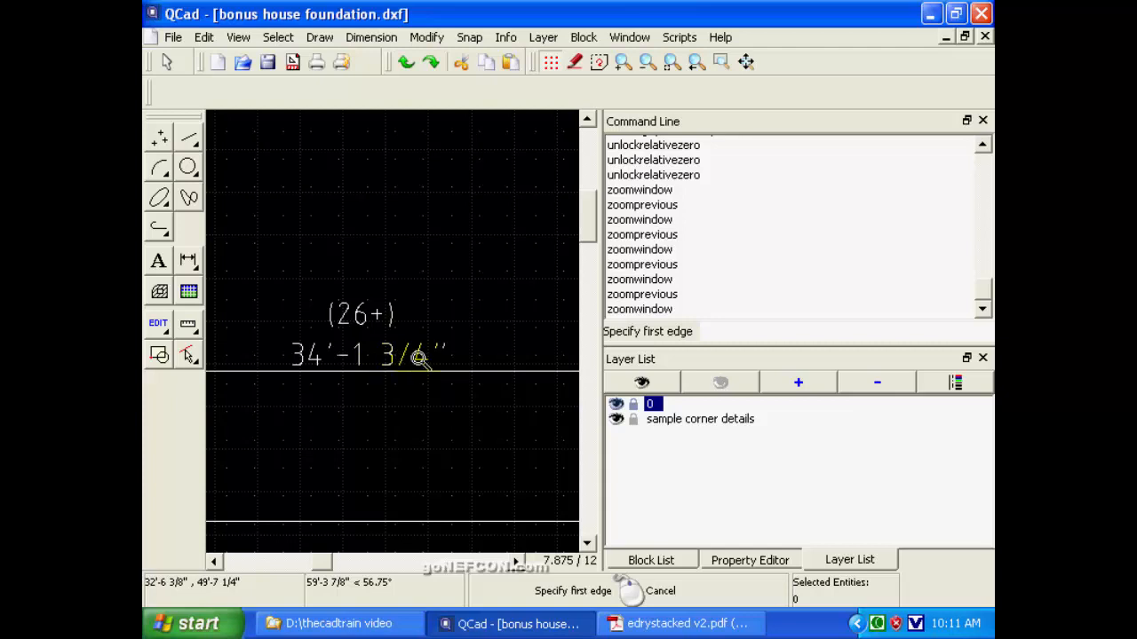
click(647, 63)
click(646, 64)
click(647, 63)
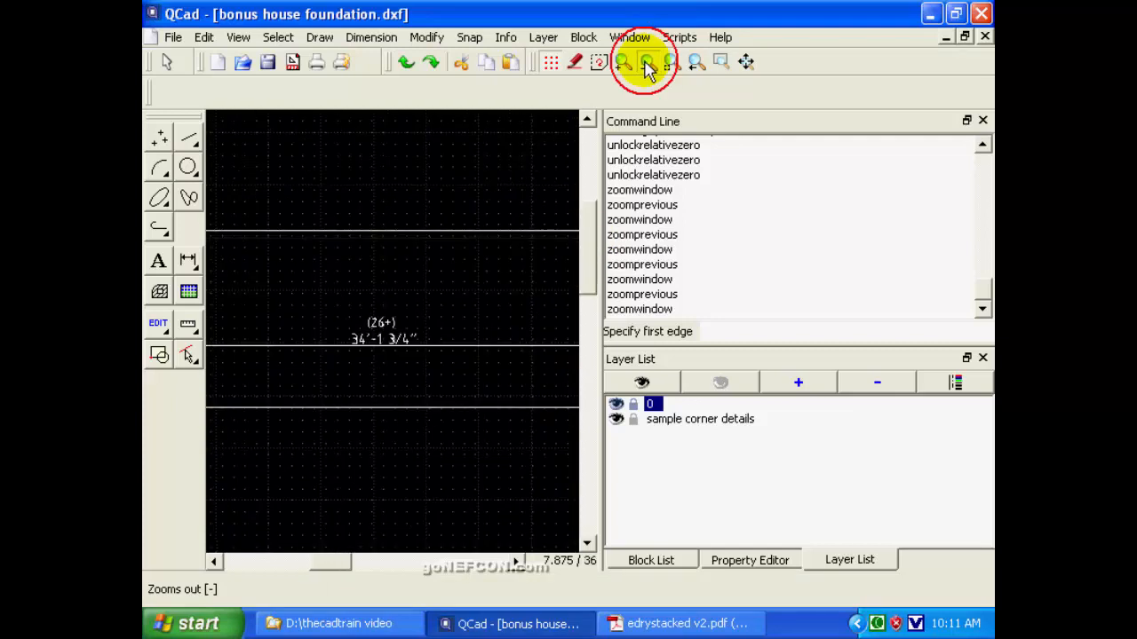
click(646, 63)
click(646, 63)
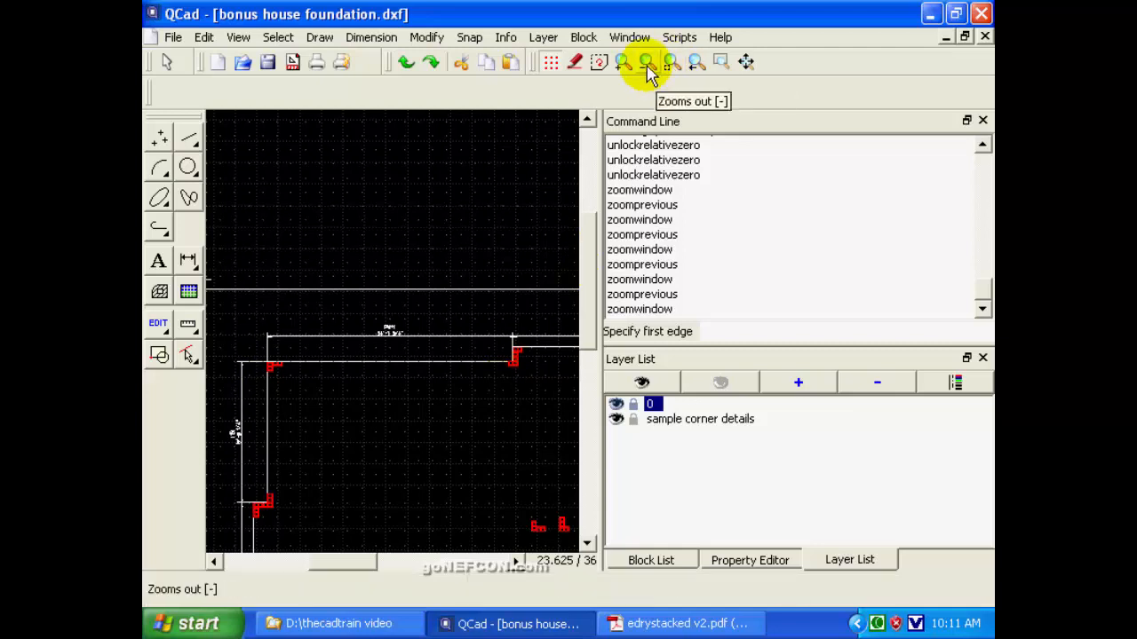
click(720, 62)
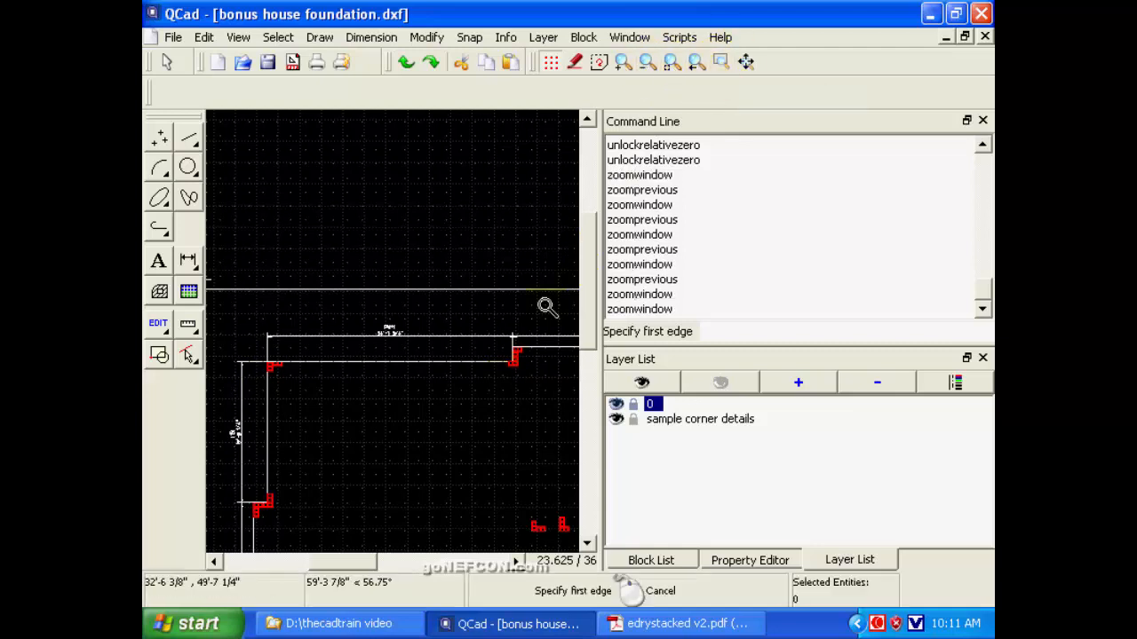
click(454, 318)
click(535, 388)
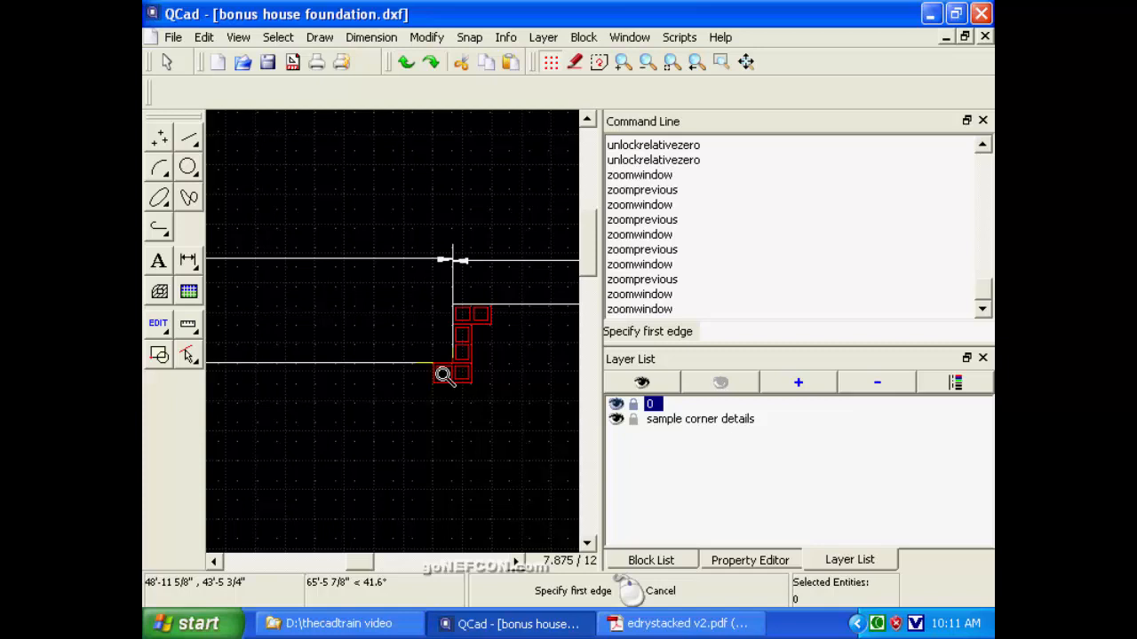
click(696, 61)
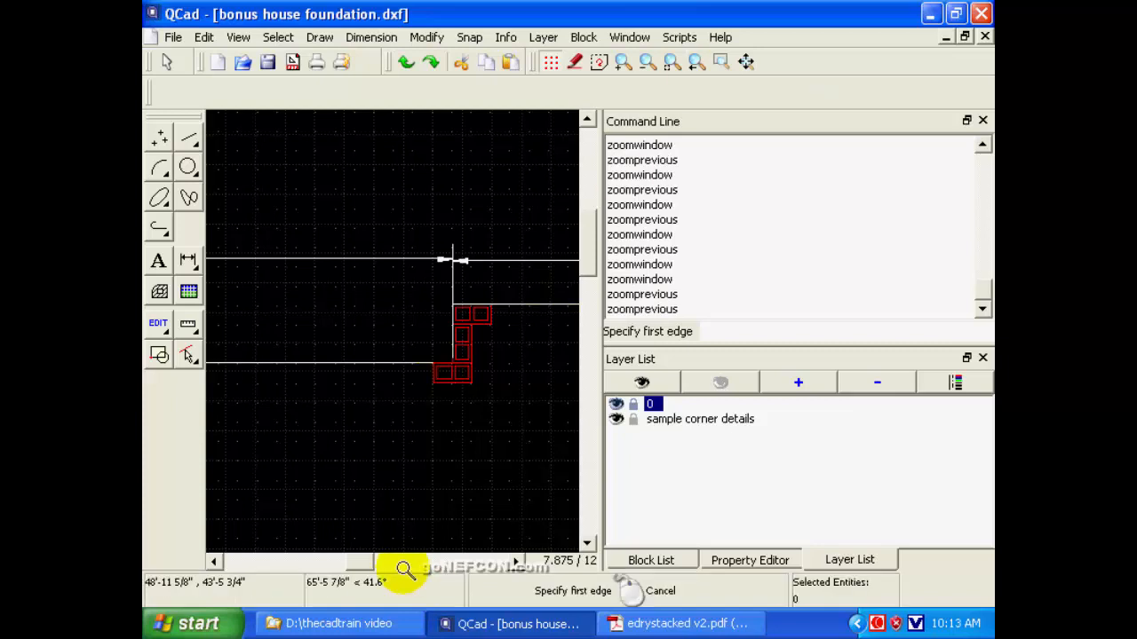
click(696, 62)
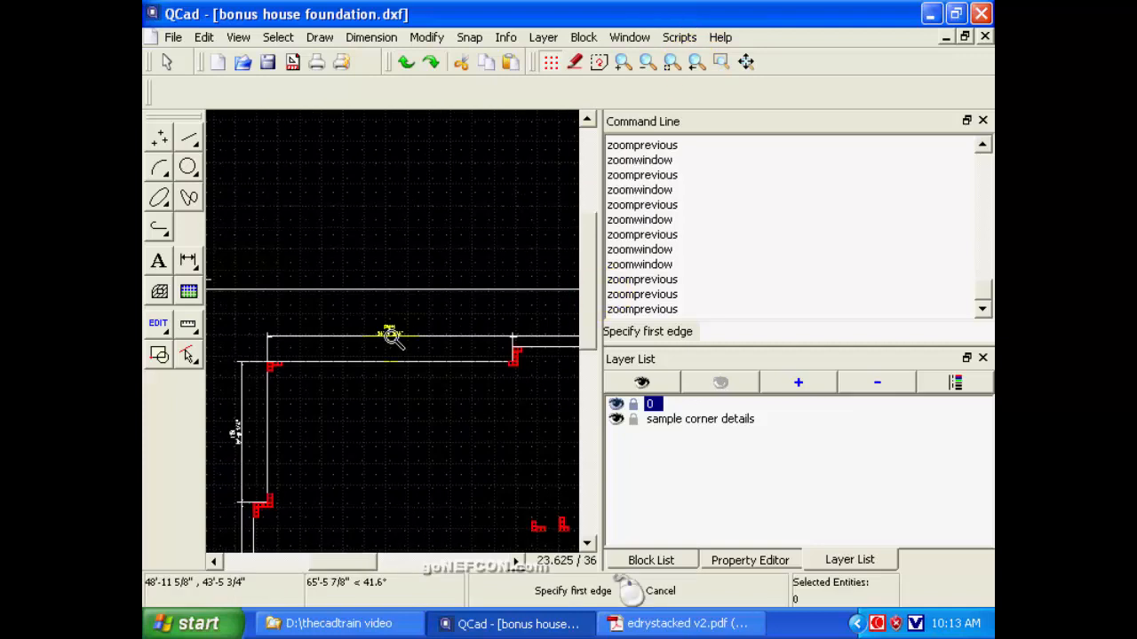
Recheck the length and block count label above the upper-left horizontal foundation wall.
click(721, 61)
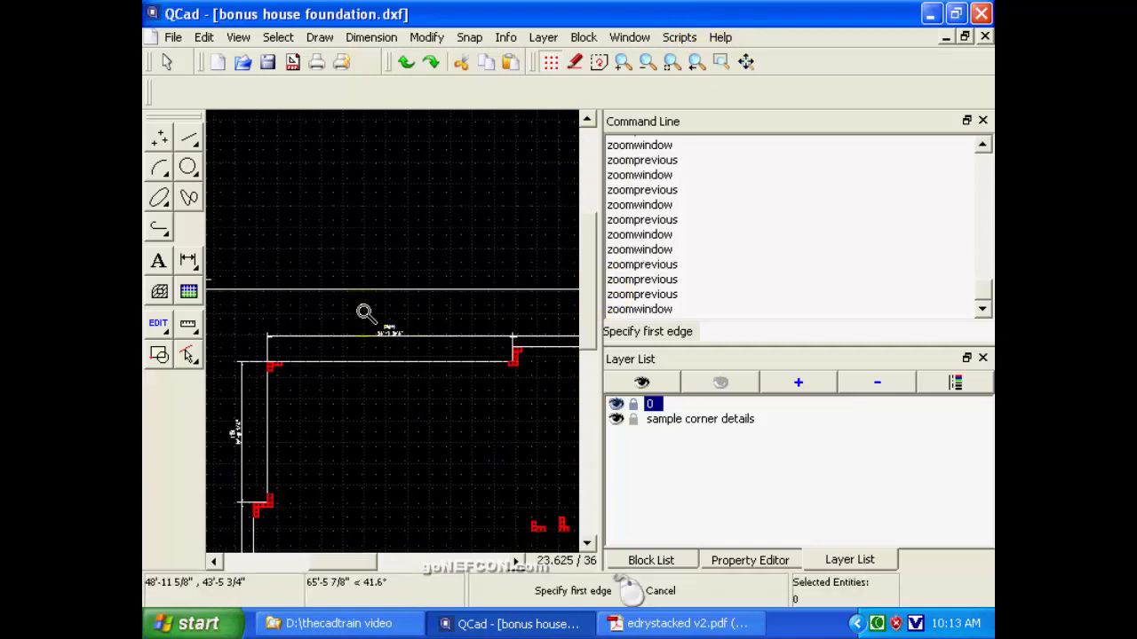
click(387, 327)
click(417, 346)
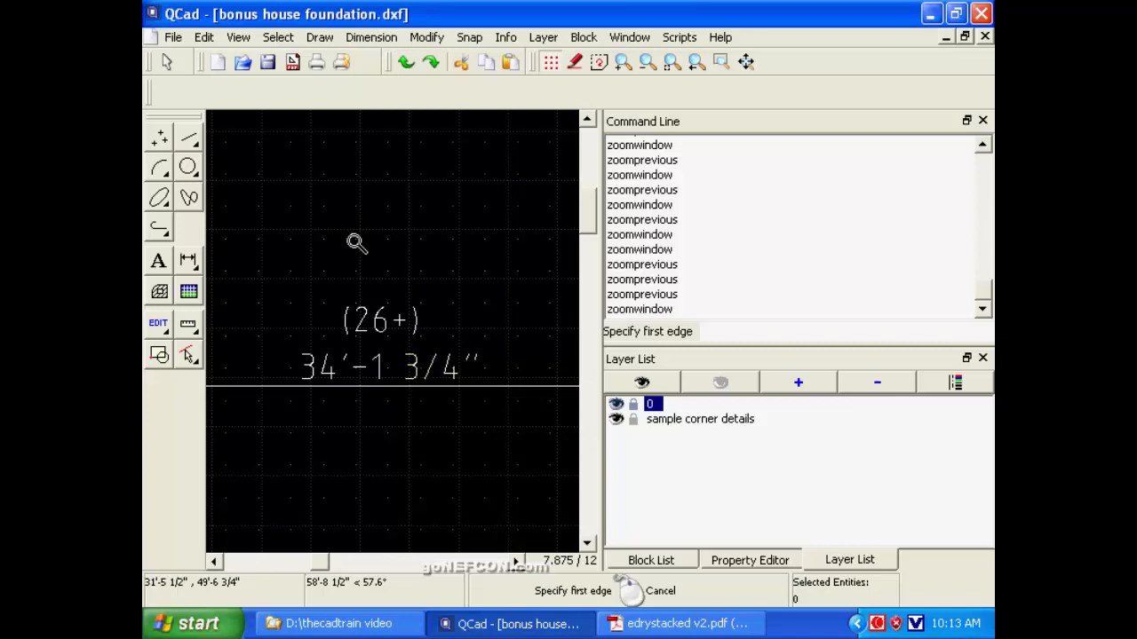
Check the length format and precision in the current drawing's unit preferences.
click(204, 40)
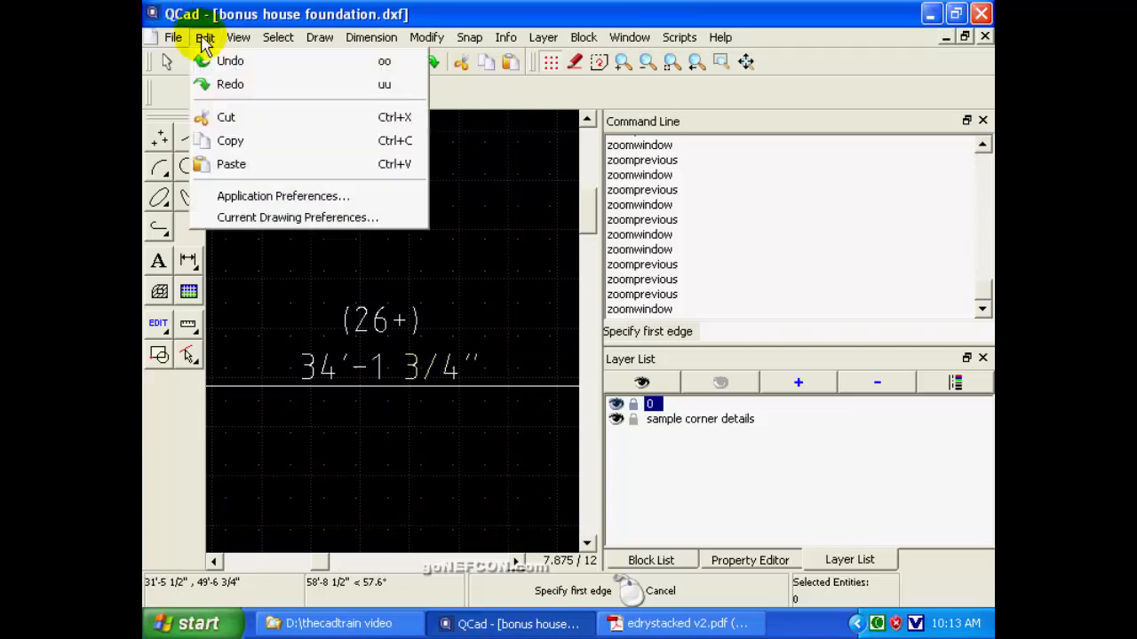
click(285, 217)
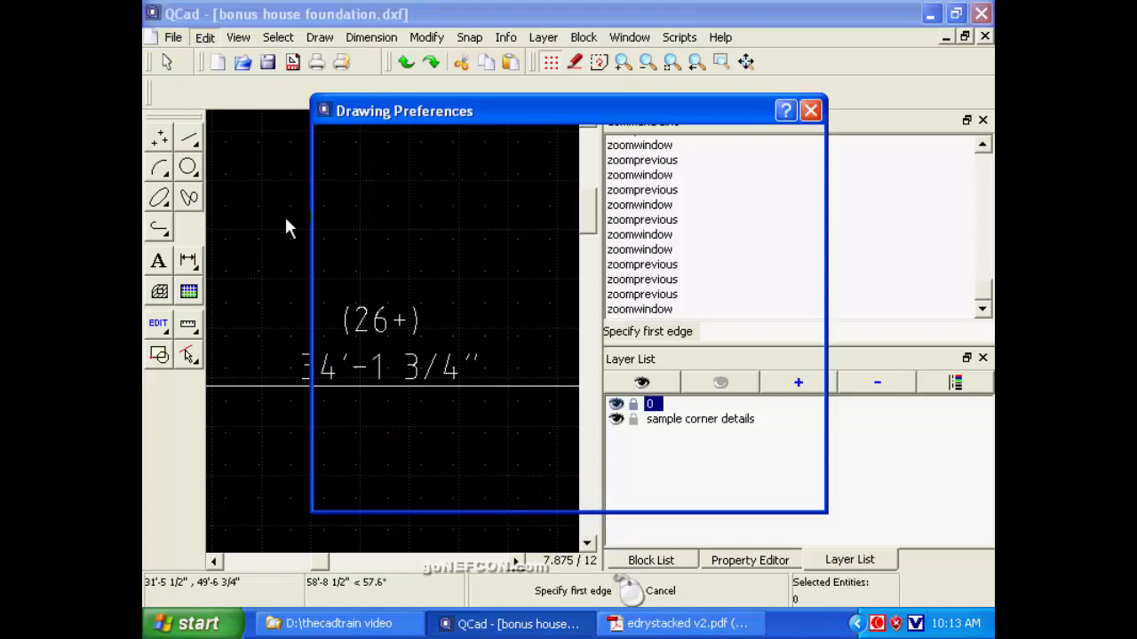
click(407, 151)
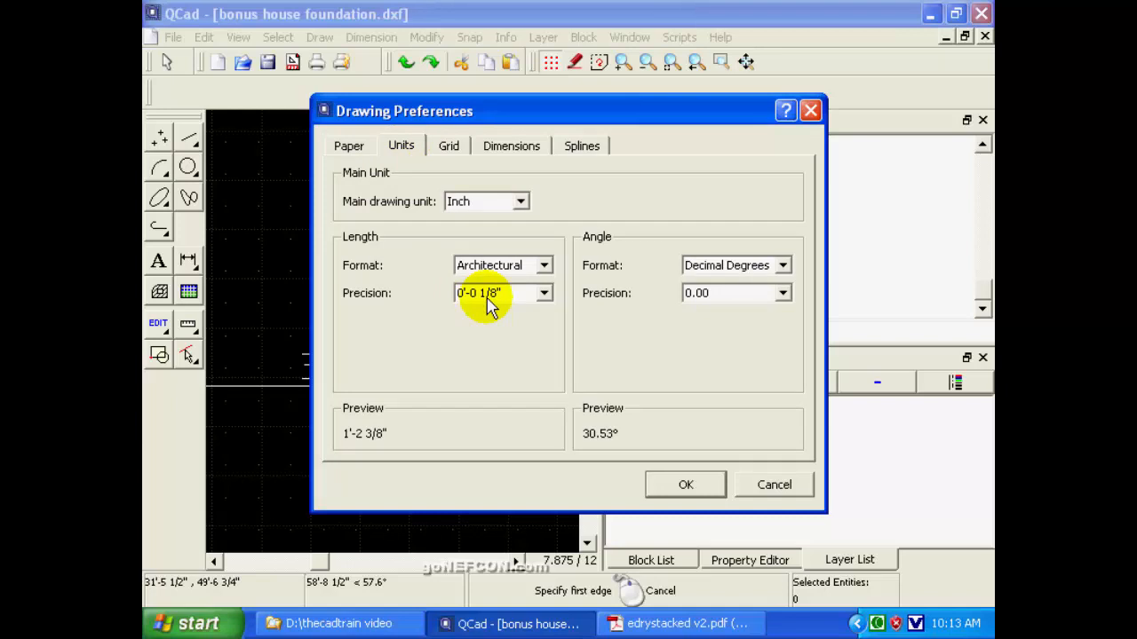
click(686, 485)
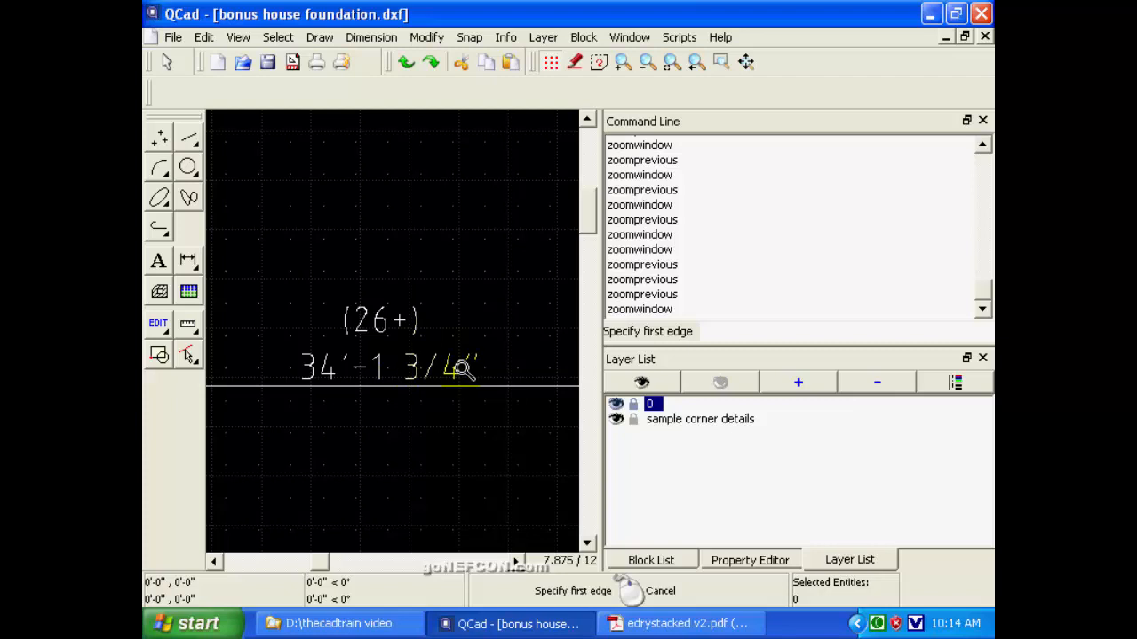
Read the length dimension and block count of the upper-right horizontal wall of the foundation plan.
click(697, 66)
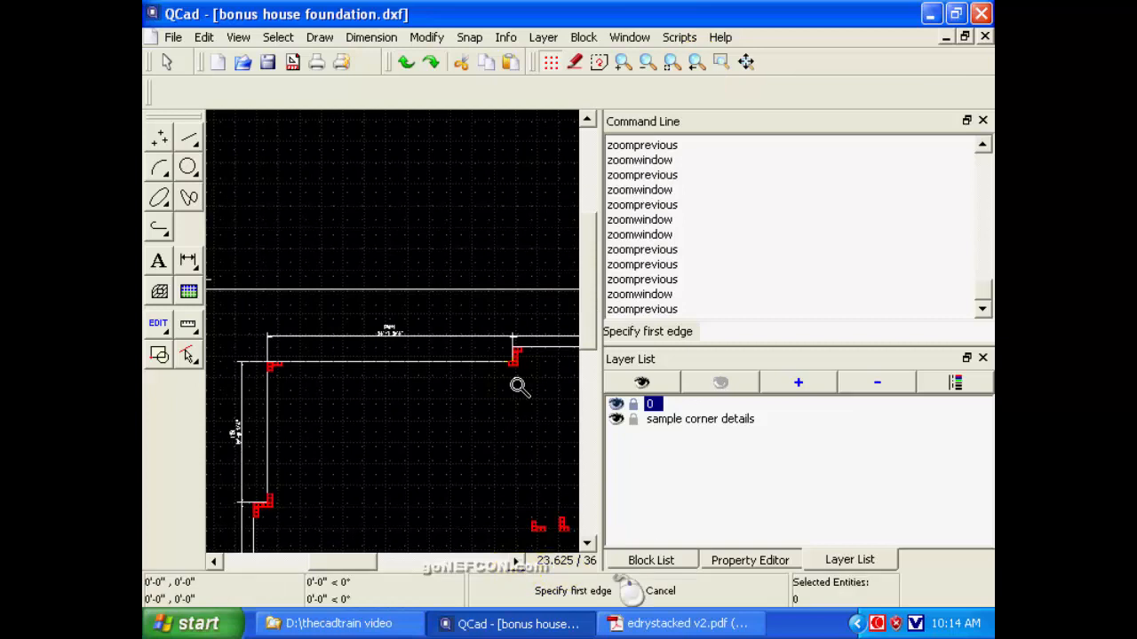
click(516, 566)
click(516, 566)
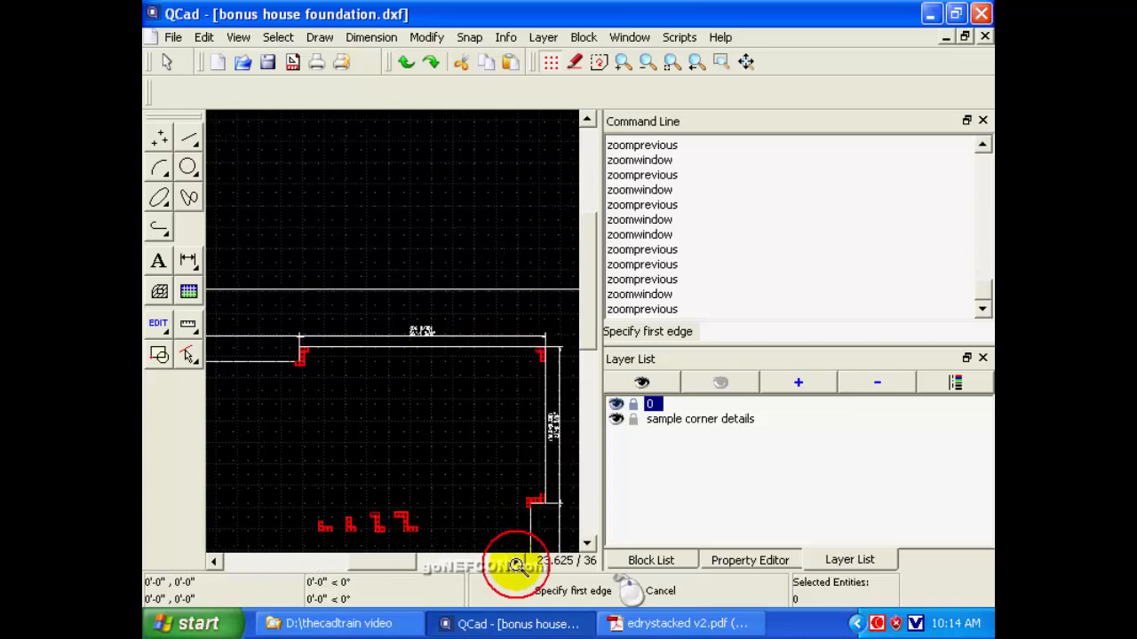
click(516, 566)
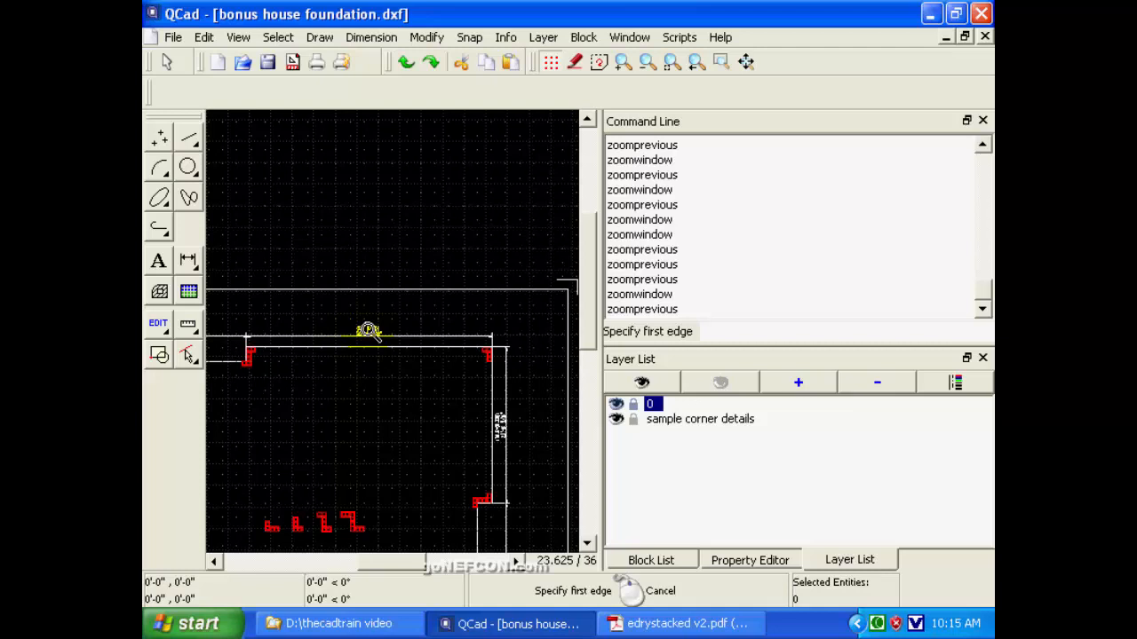
click(722, 62)
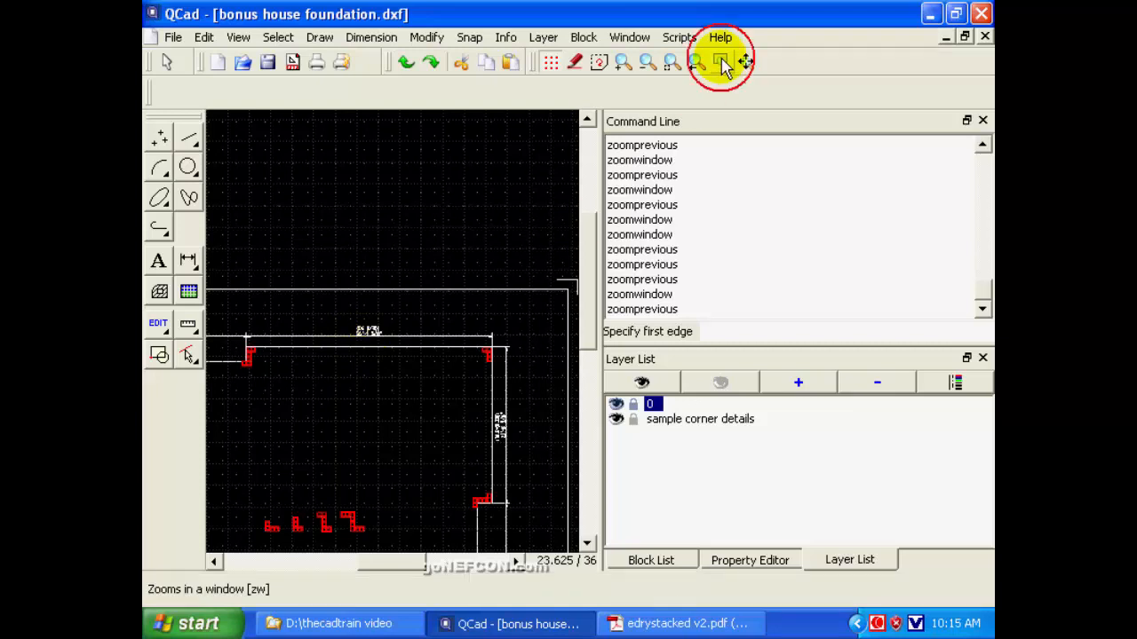
click(340, 308)
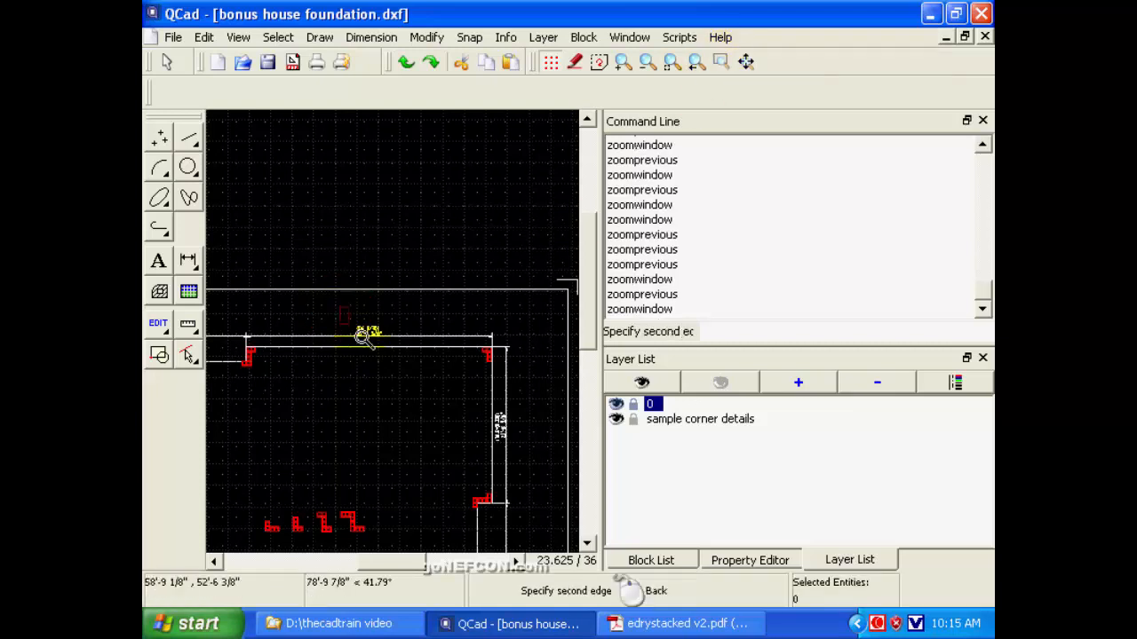
click(404, 356)
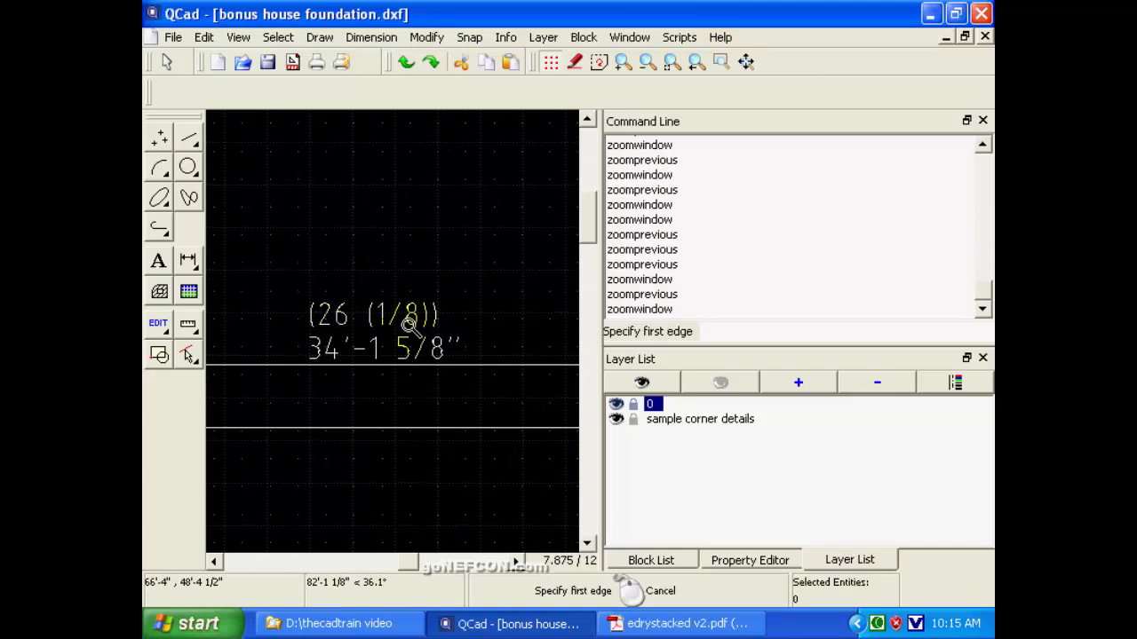
click(695, 64)
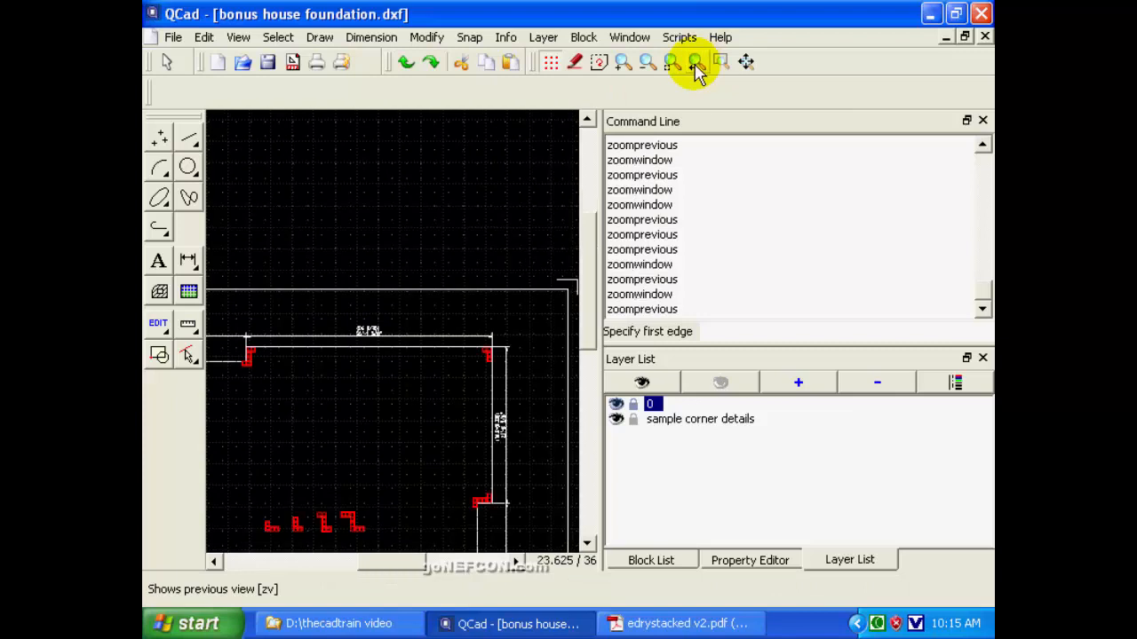
Read the length dimension and block count of the upper vertical wall on the foundation plan's right side.
click(586, 542)
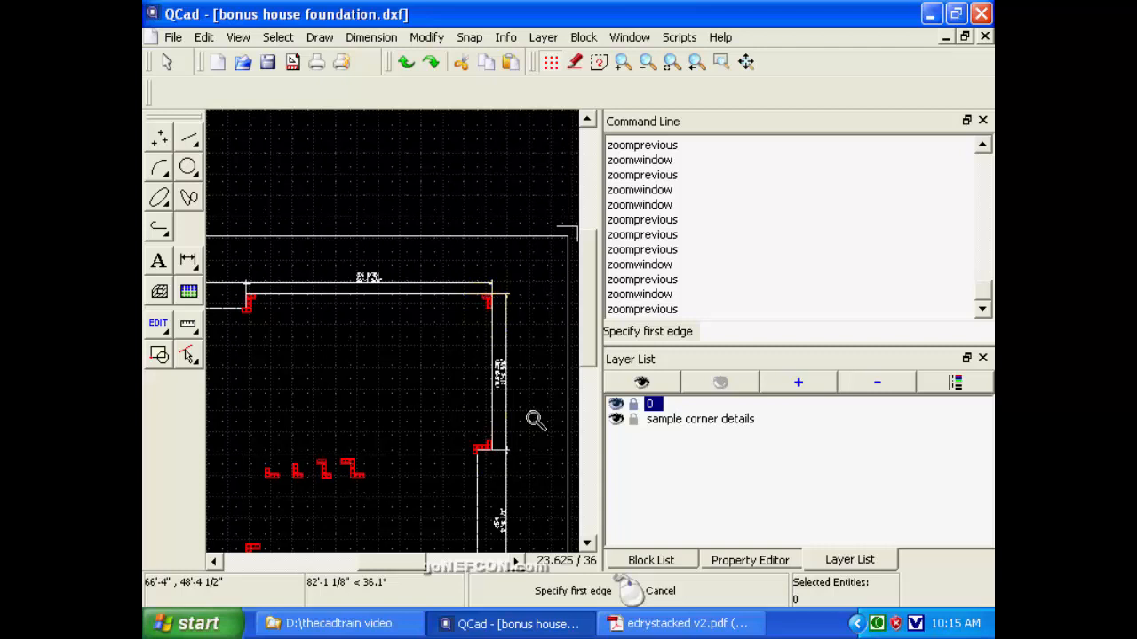
click(720, 61)
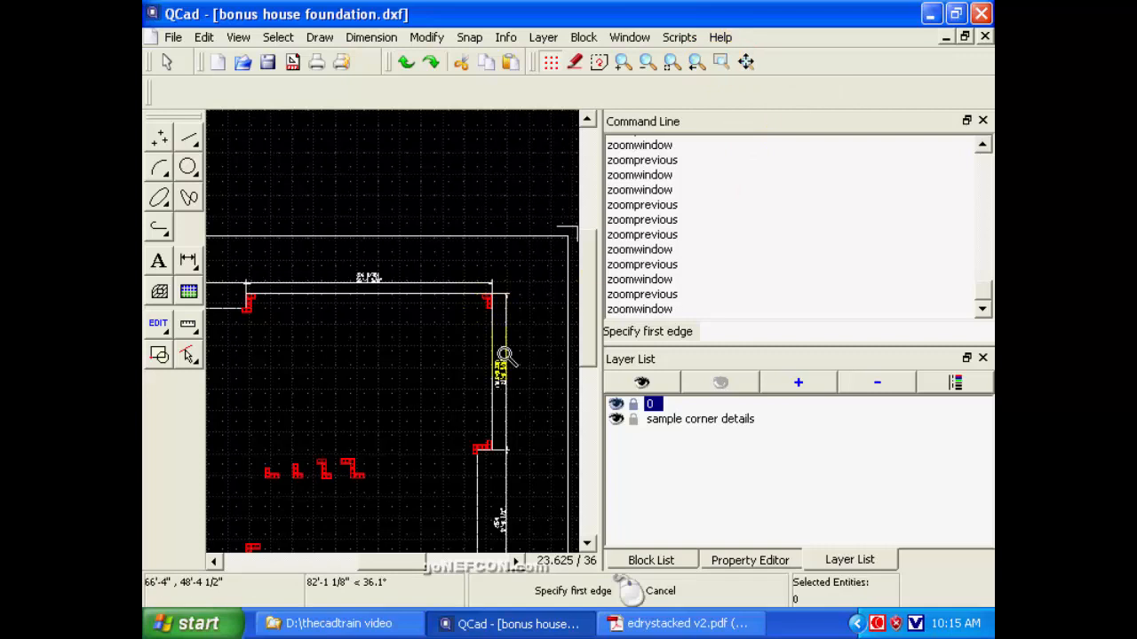
drag(482, 359, 541, 410)
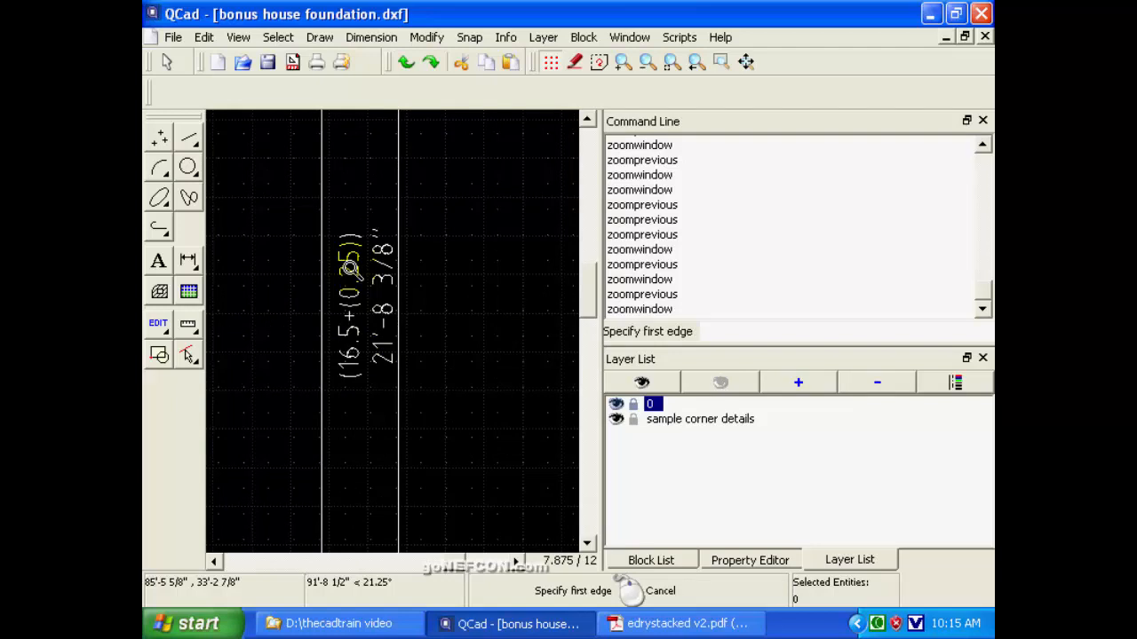
click(696, 68)
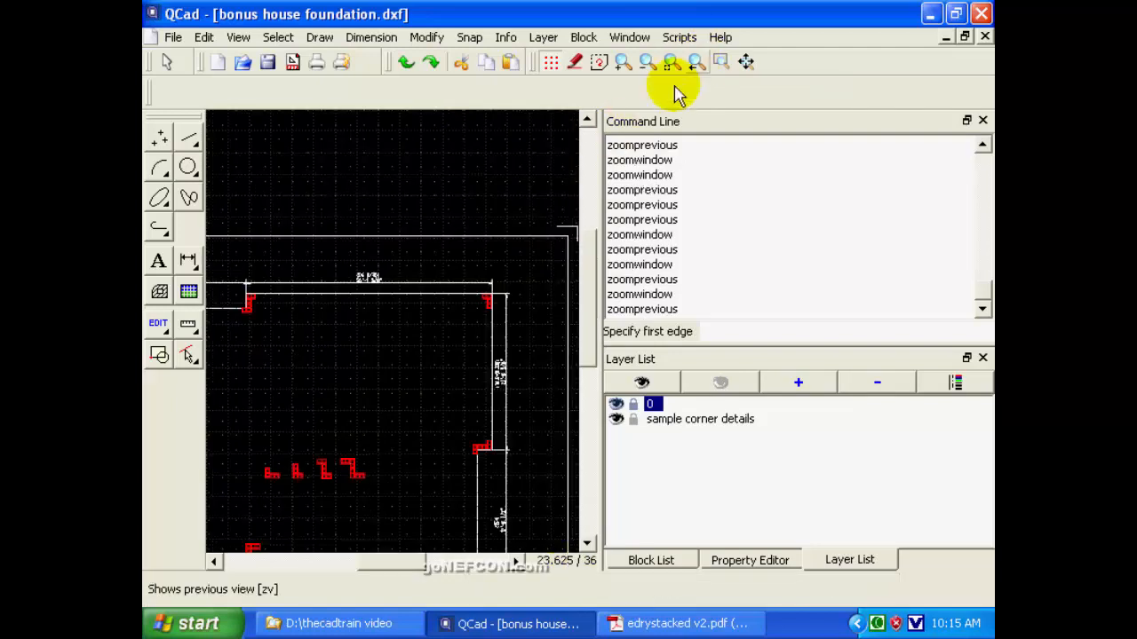
Read the length dimension and block count of the lower vertical wall on the foundation plan's right side.
click(586, 542)
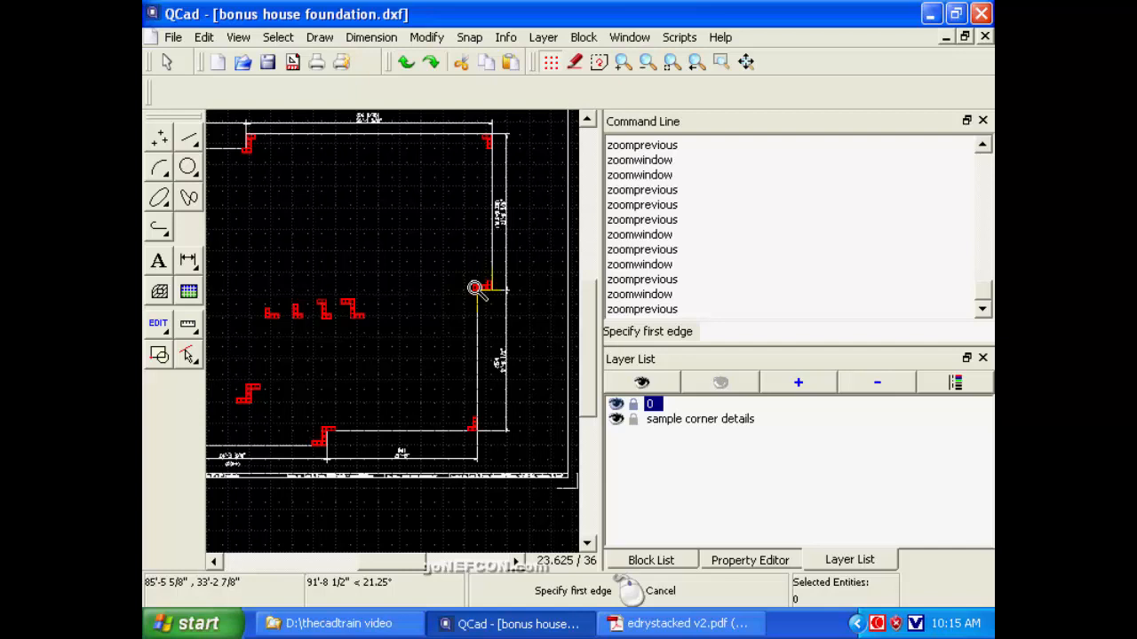
click(721, 61)
click(482, 337)
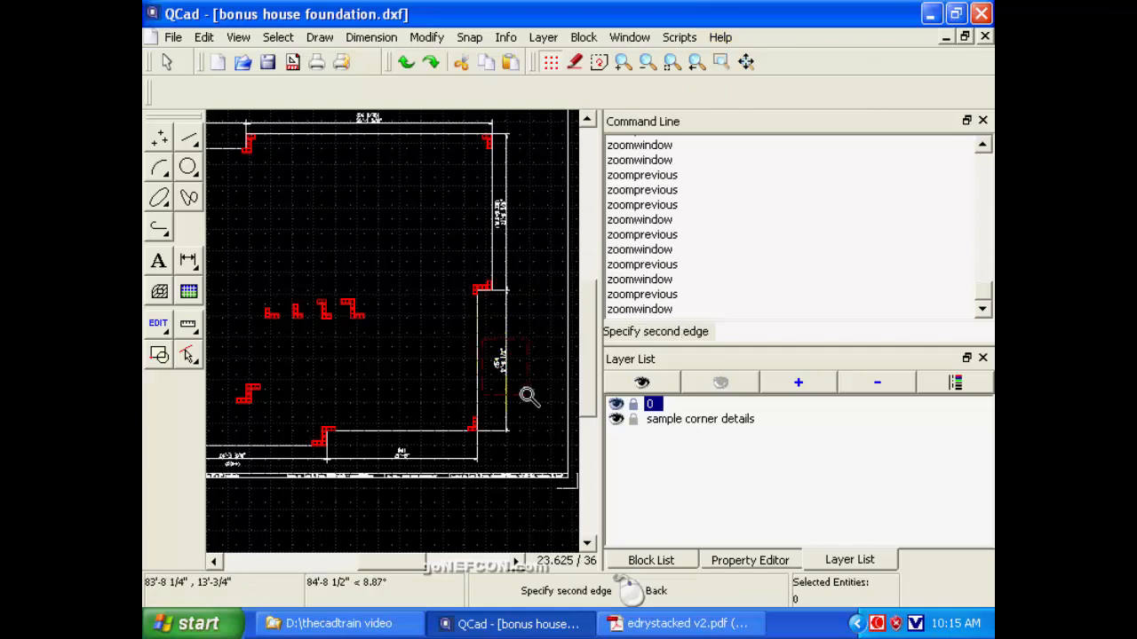
click(527, 396)
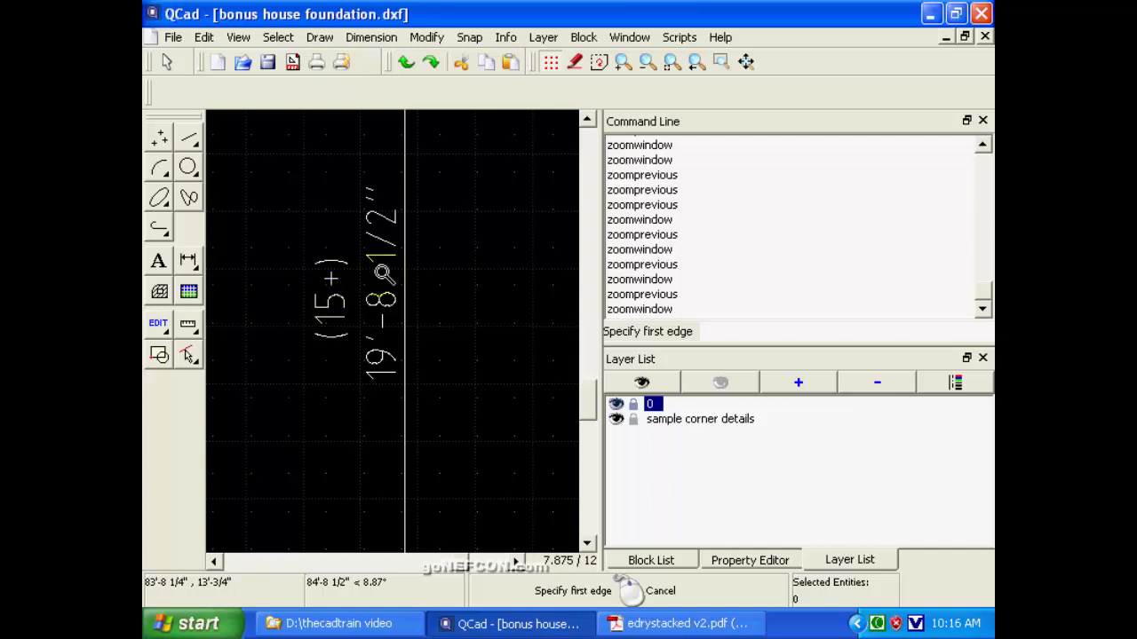
click(695, 64)
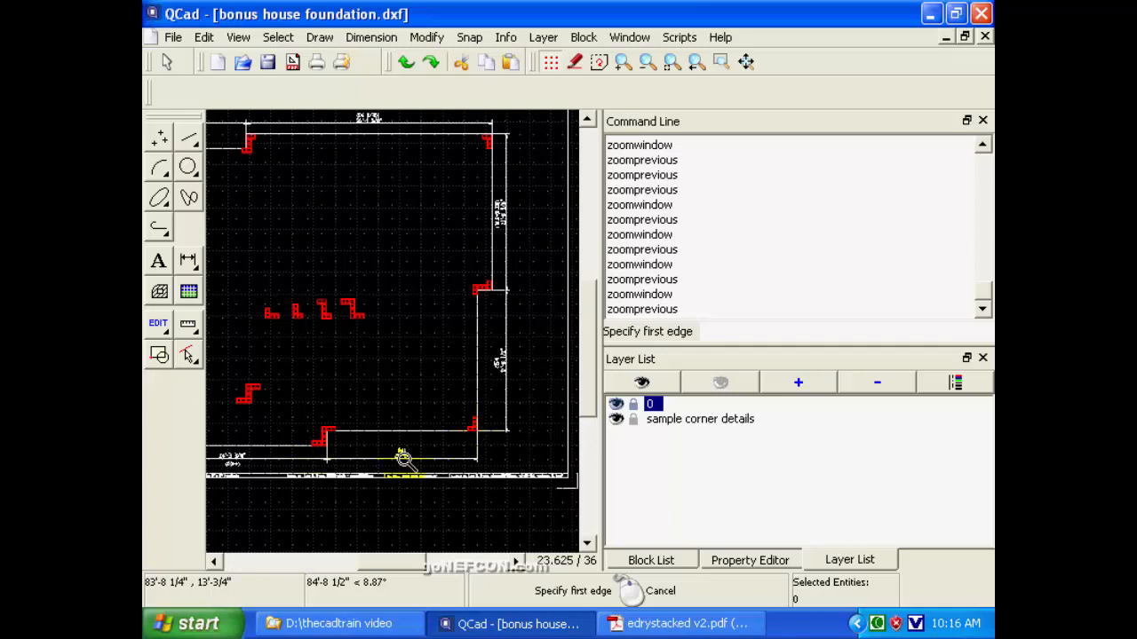
Read the length dimension and block count of the lower-right horizontal wall of the foundation plan.
click(721, 61)
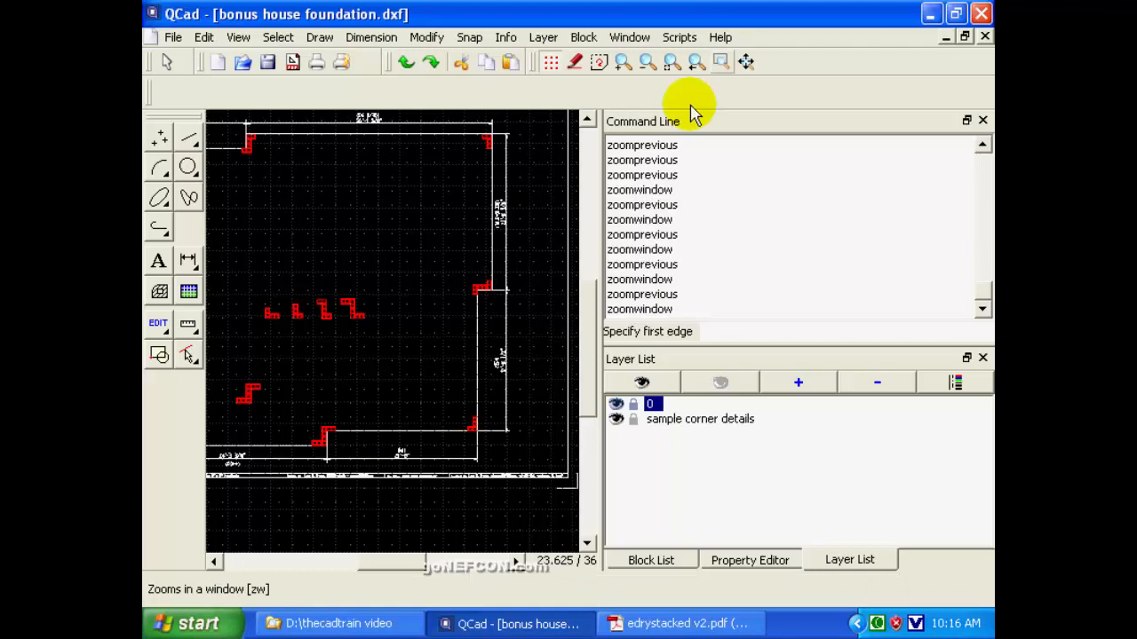
click(382, 446)
click(430, 471)
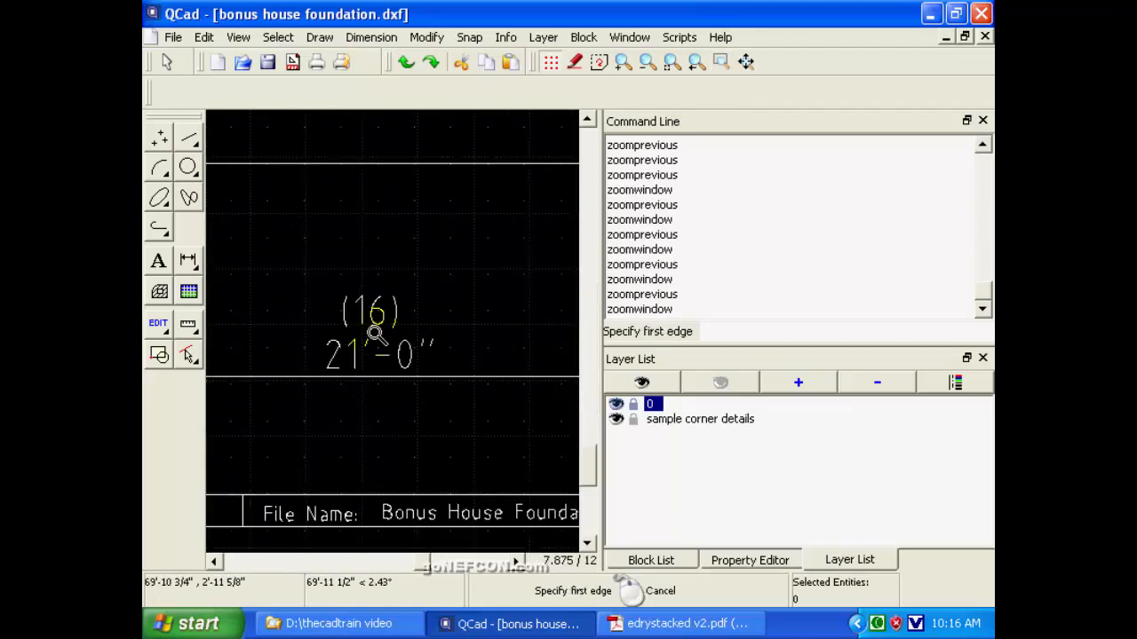
click(697, 63)
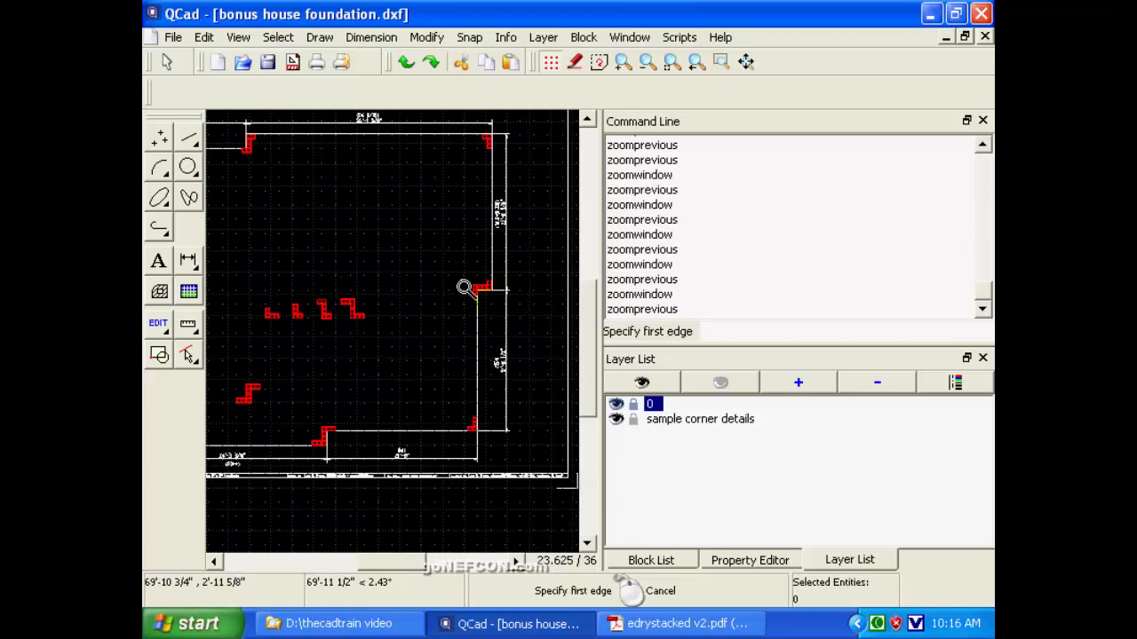
Examine the four red sample corner block details inside the plan and compare them with the foundation's right-hand corners.
click(246, 272)
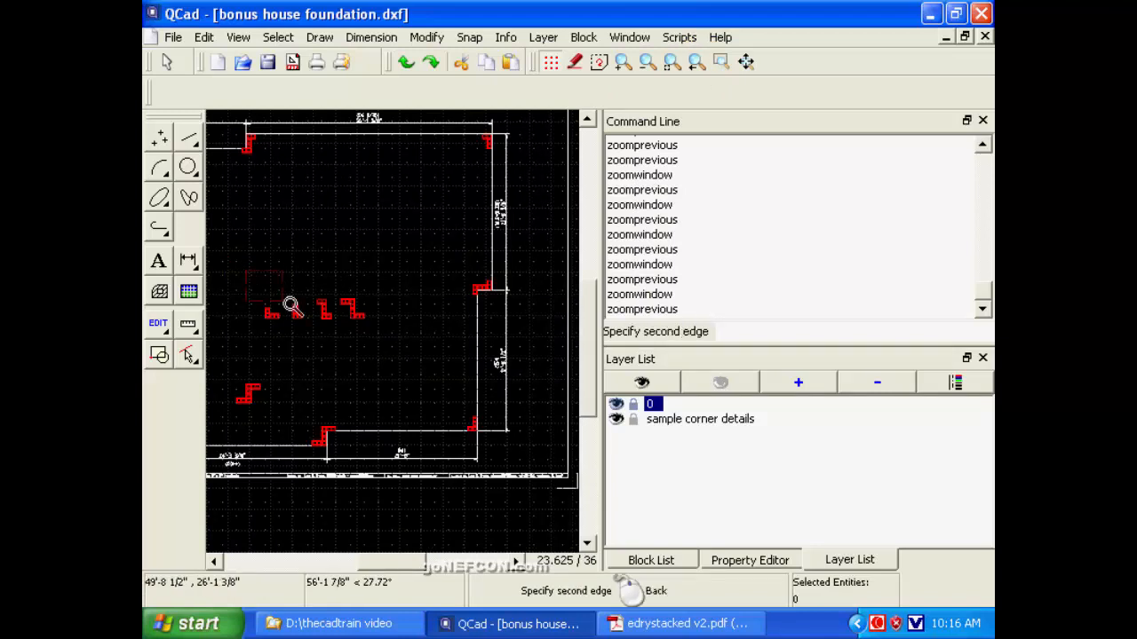
click(388, 346)
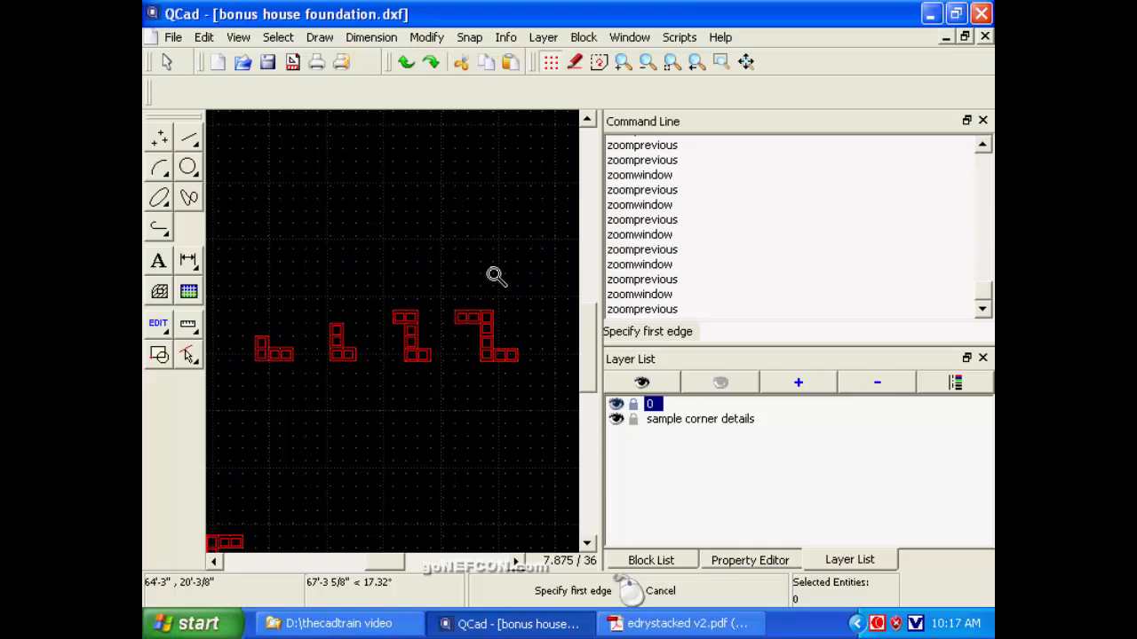
click(695, 66)
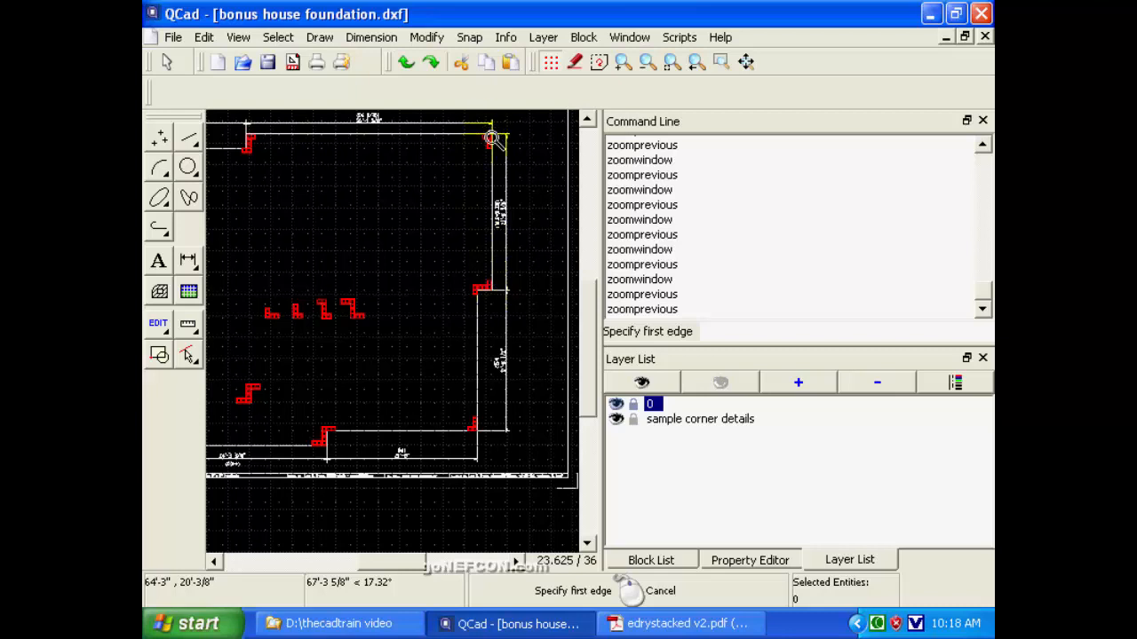
click(590, 122)
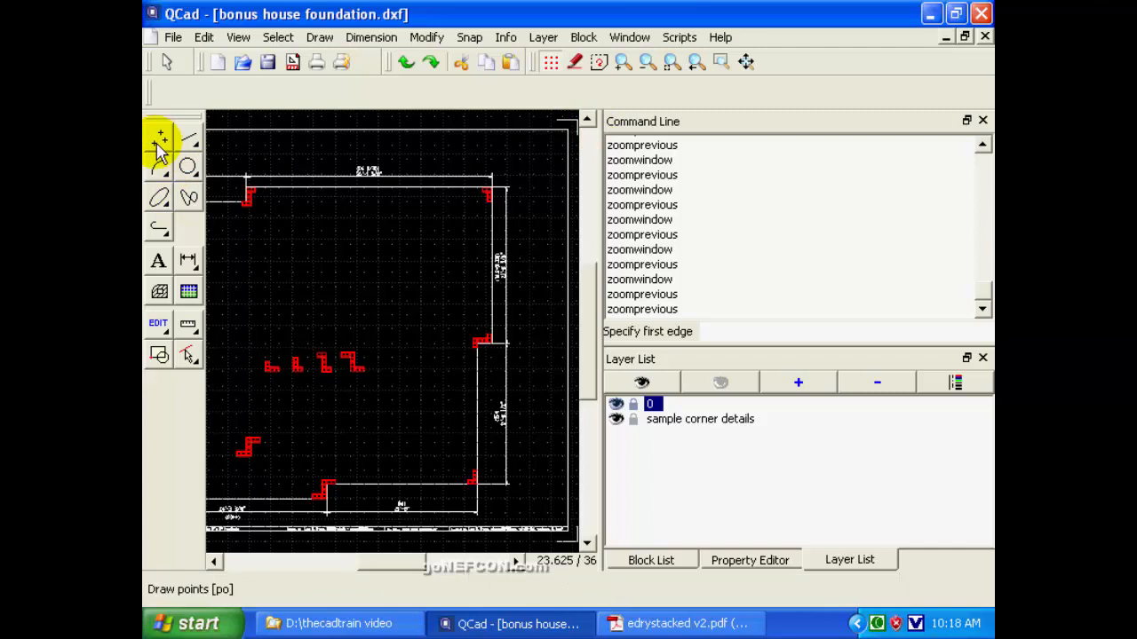
Show the editing tools and locate the one that trims or extends two entities to meet each other.
click(158, 324)
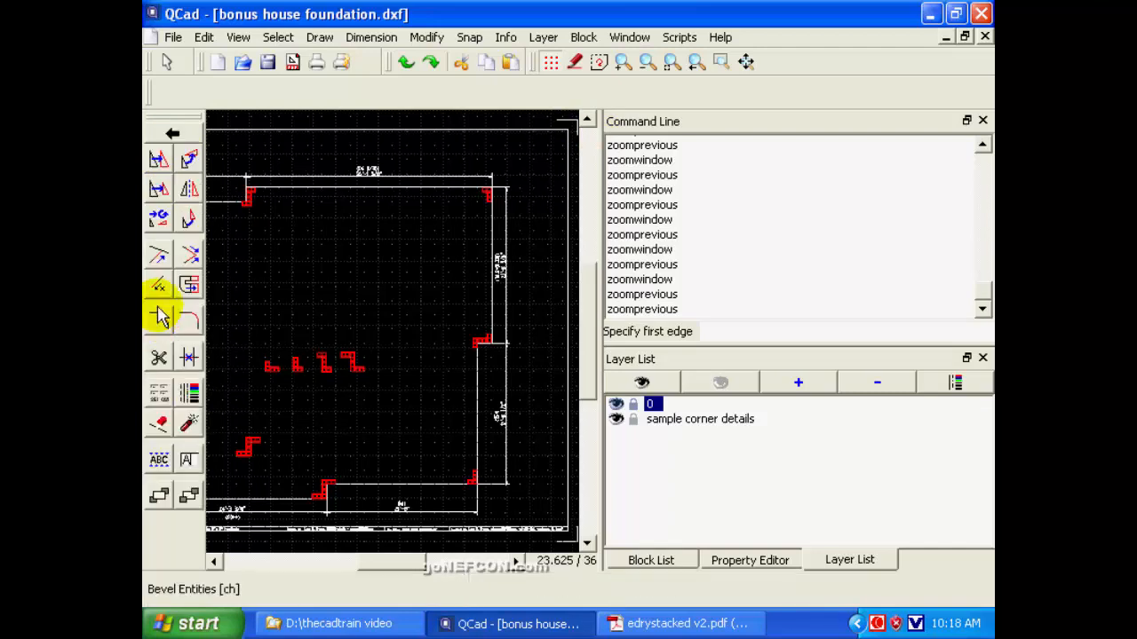
click(191, 258)
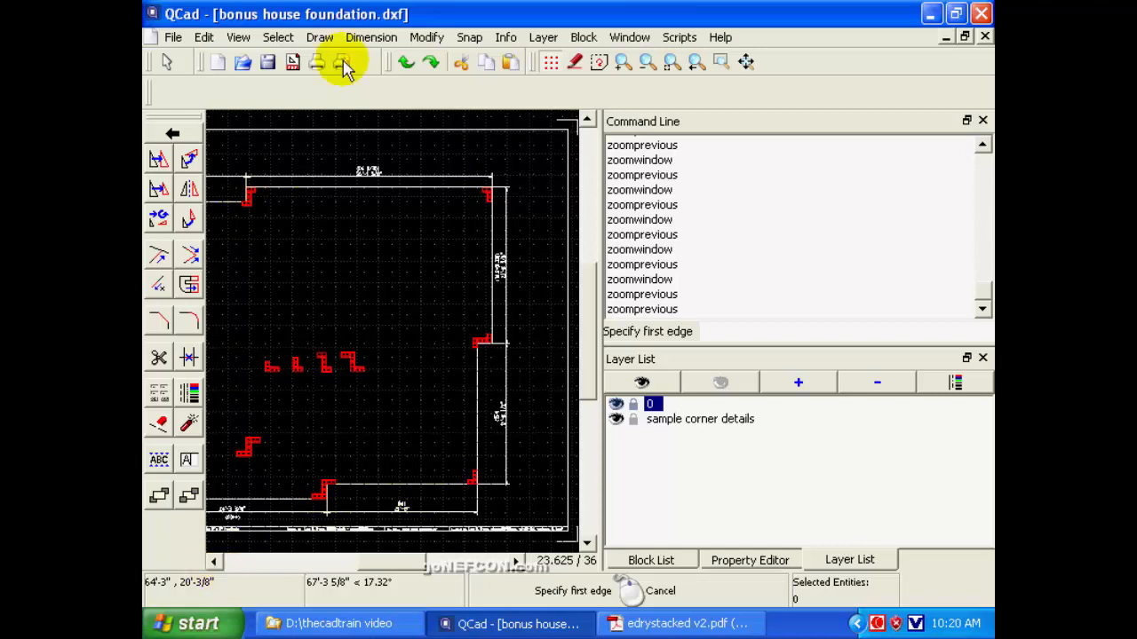
Examine the block layout of the sample detail at the foundation plan's lower-left corner.
click(214, 562)
click(214, 563)
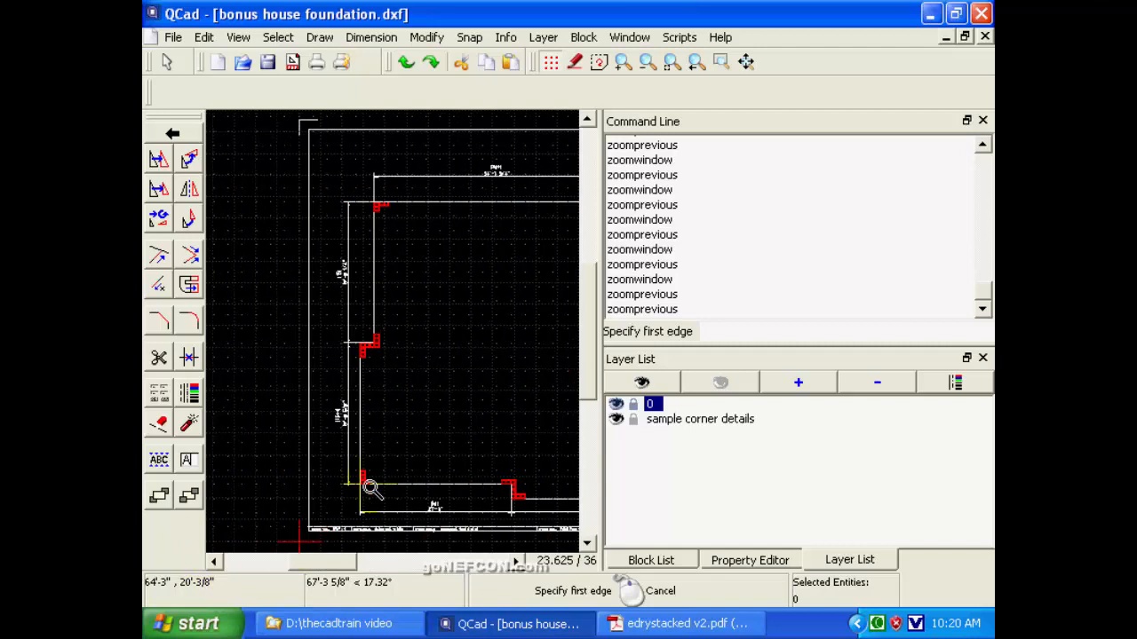
click(720, 61)
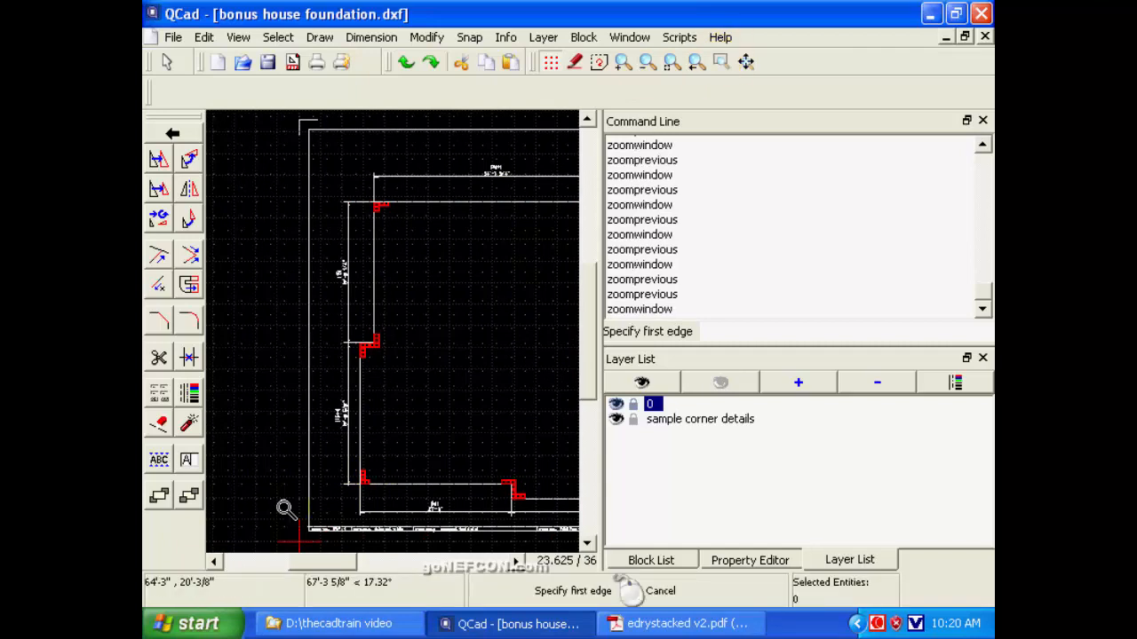
click(331, 458)
click(423, 501)
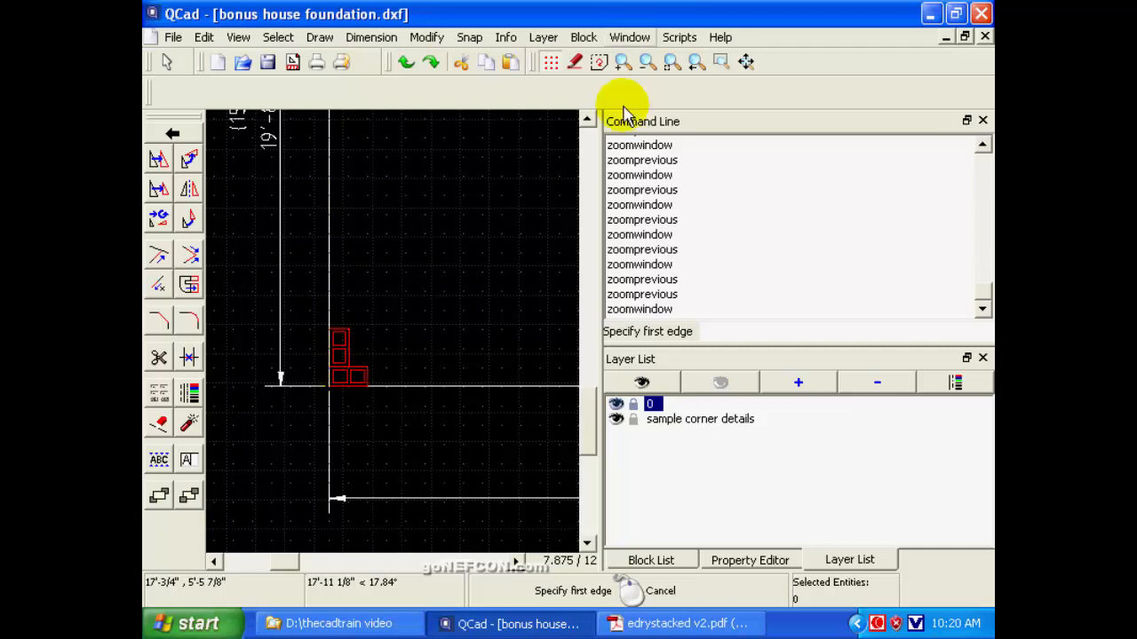
click(696, 61)
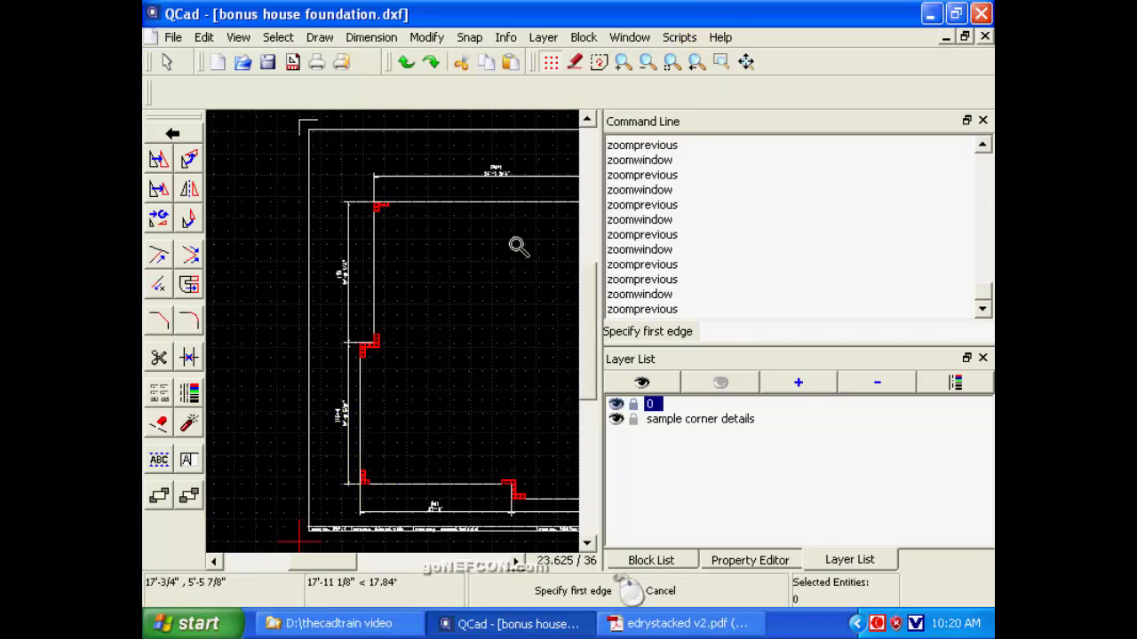
Switch to the open drawing bonus house foundation2.dxf.
click(517, 564)
click(517, 564)
click(516, 564)
click(517, 564)
click(517, 564)
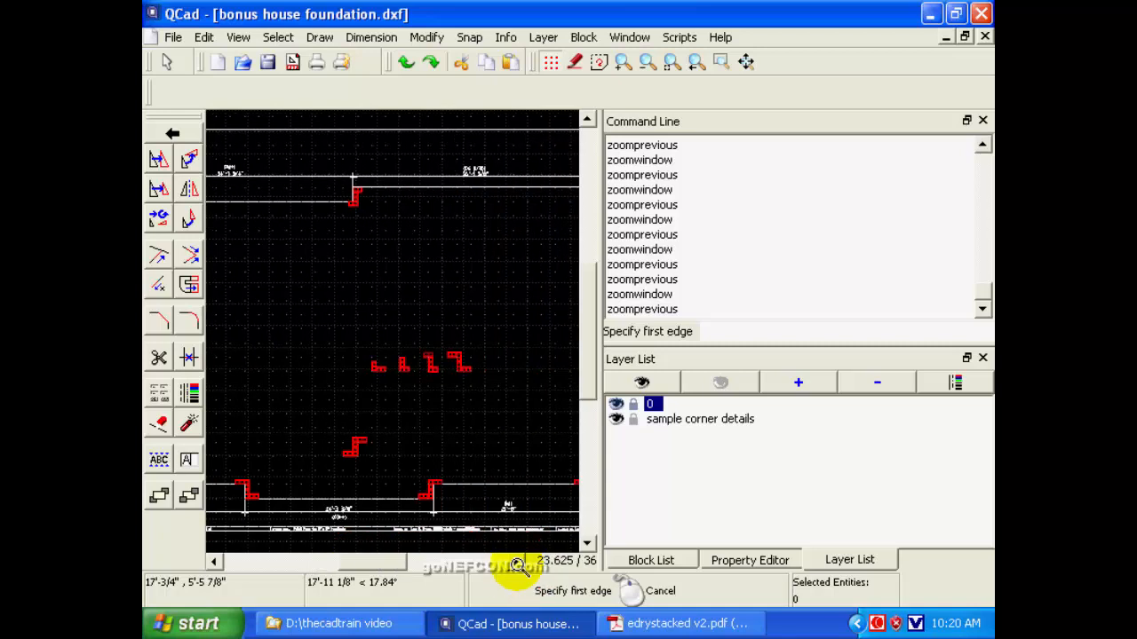
click(517, 564)
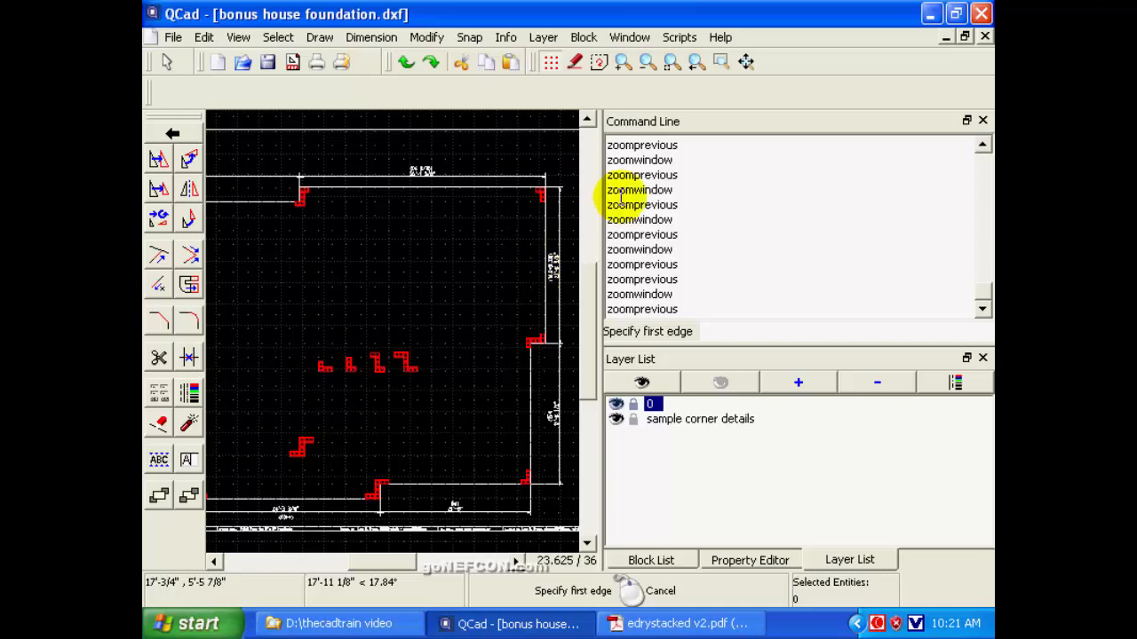
click(629, 37)
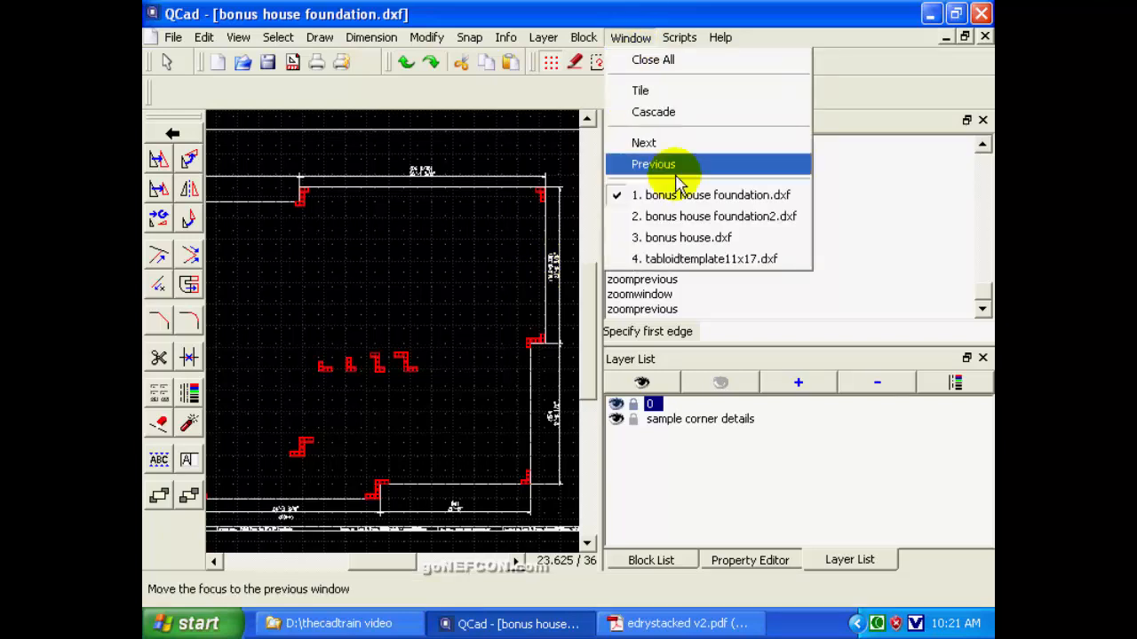
click(719, 216)
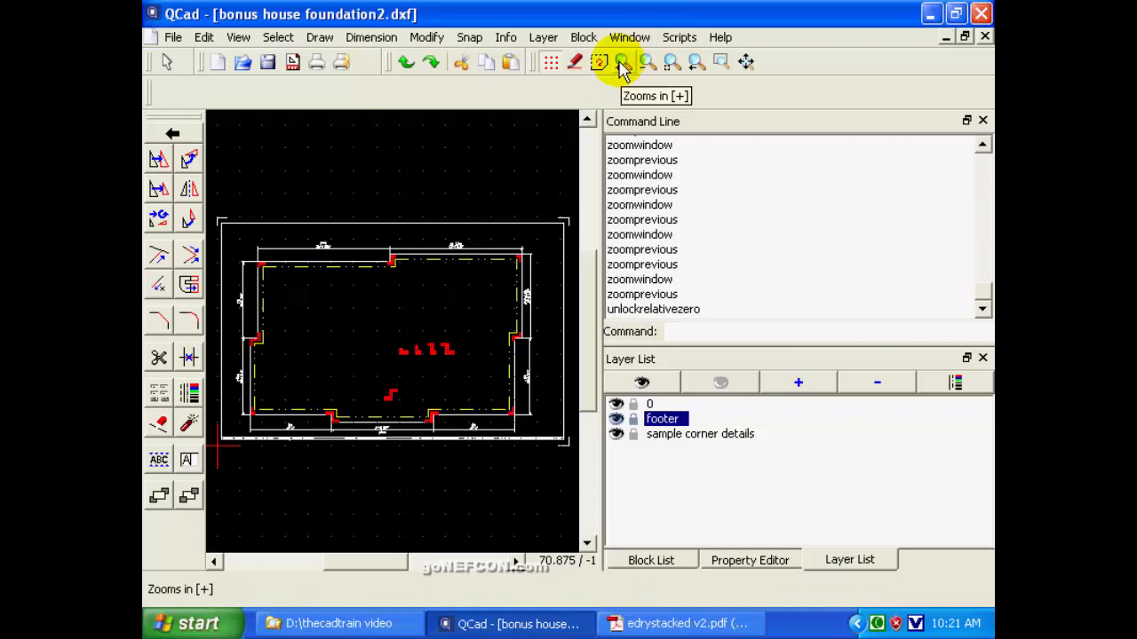
Examine how the dash-dot footer line runs past the block detail at the foundation's upper-right corner.
click(722, 68)
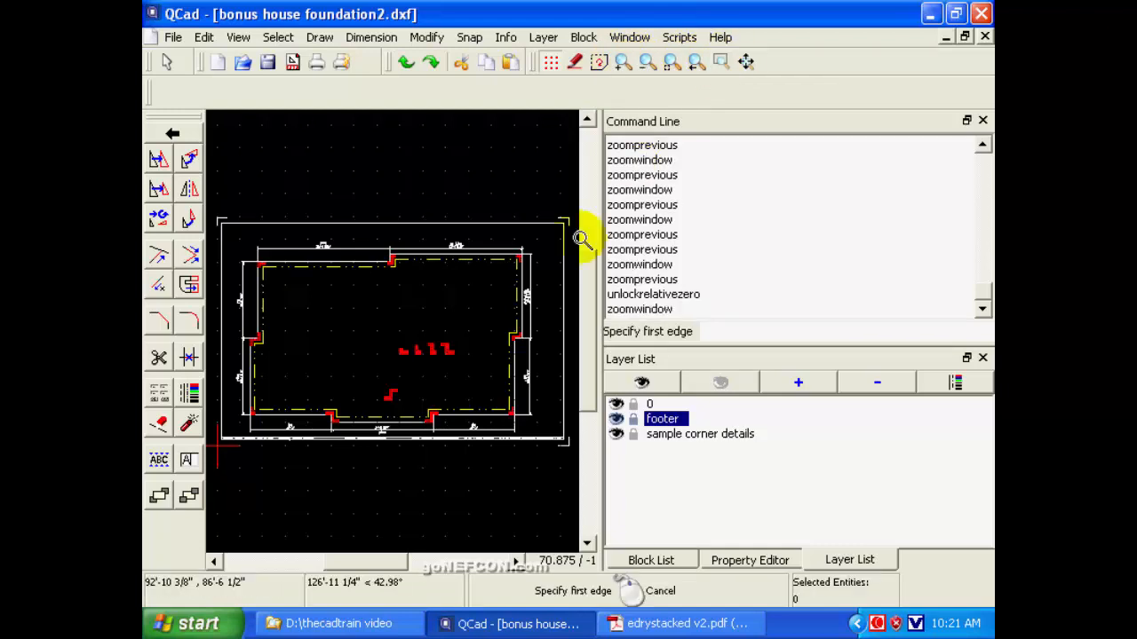
click(467, 237)
click(541, 292)
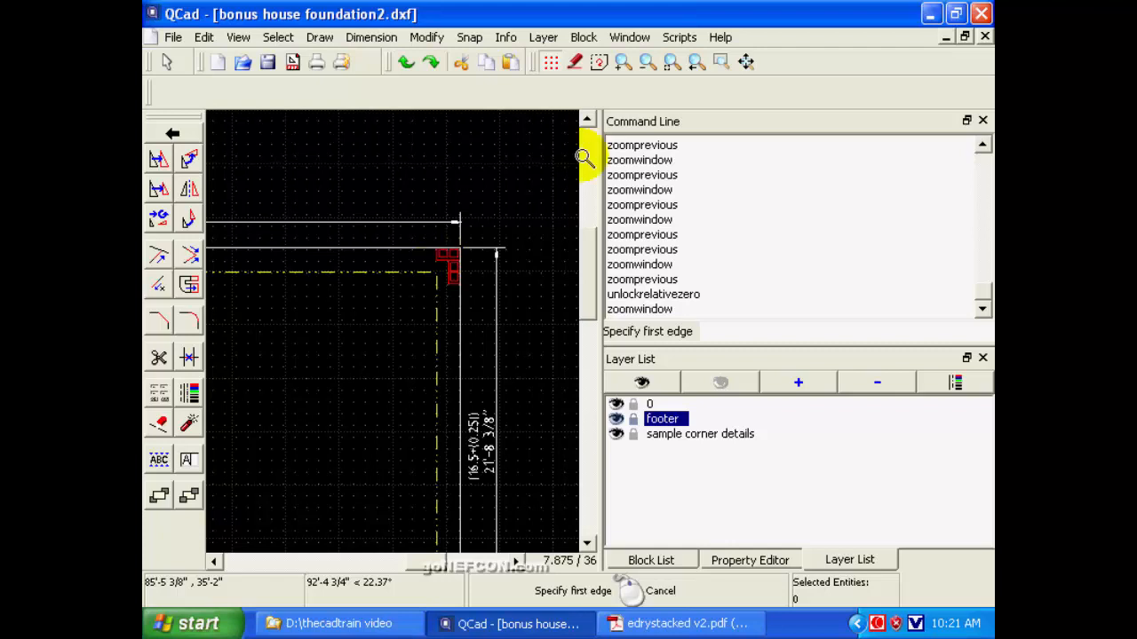
click(696, 63)
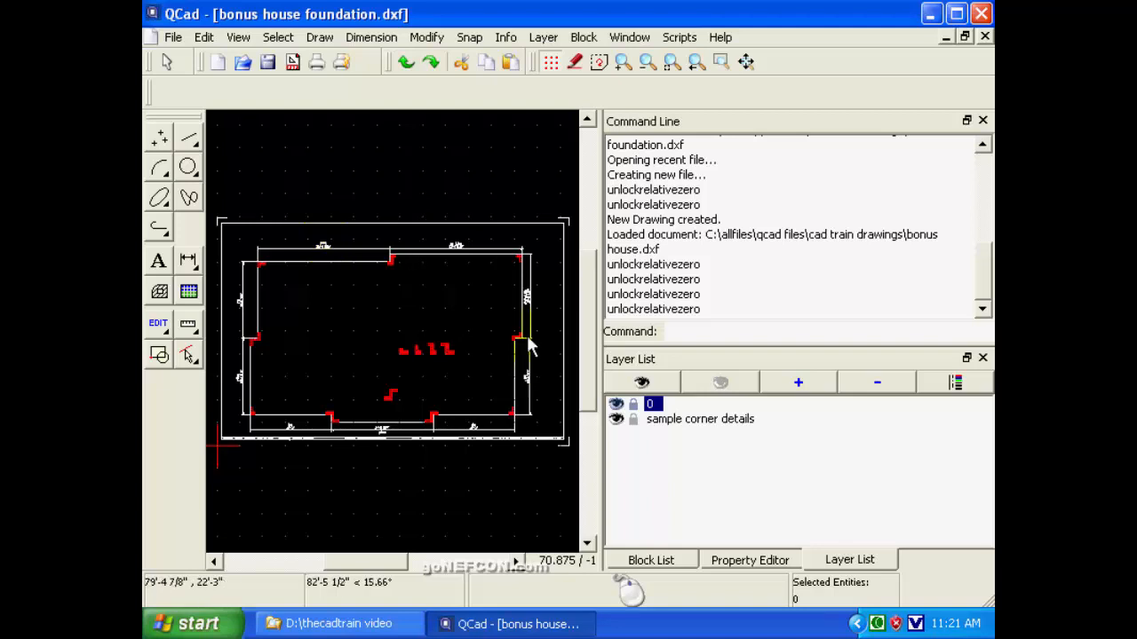
Switch from bonus house foundation.dxf to bonus house foundation2.dxf and check which drawings are open.
click(628, 40)
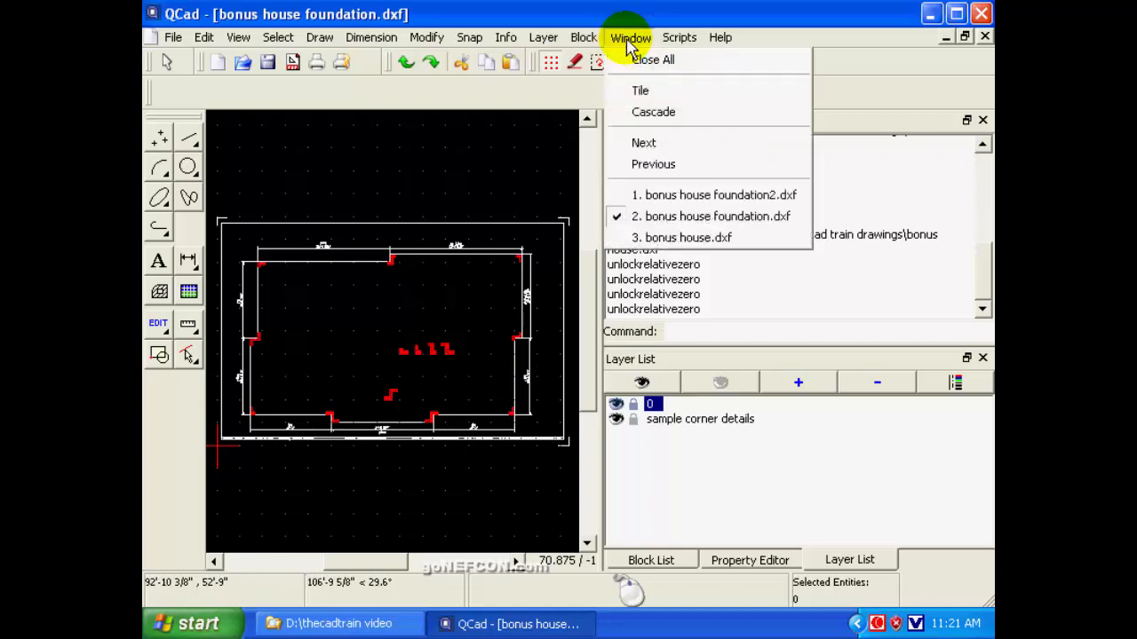
click(698, 203)
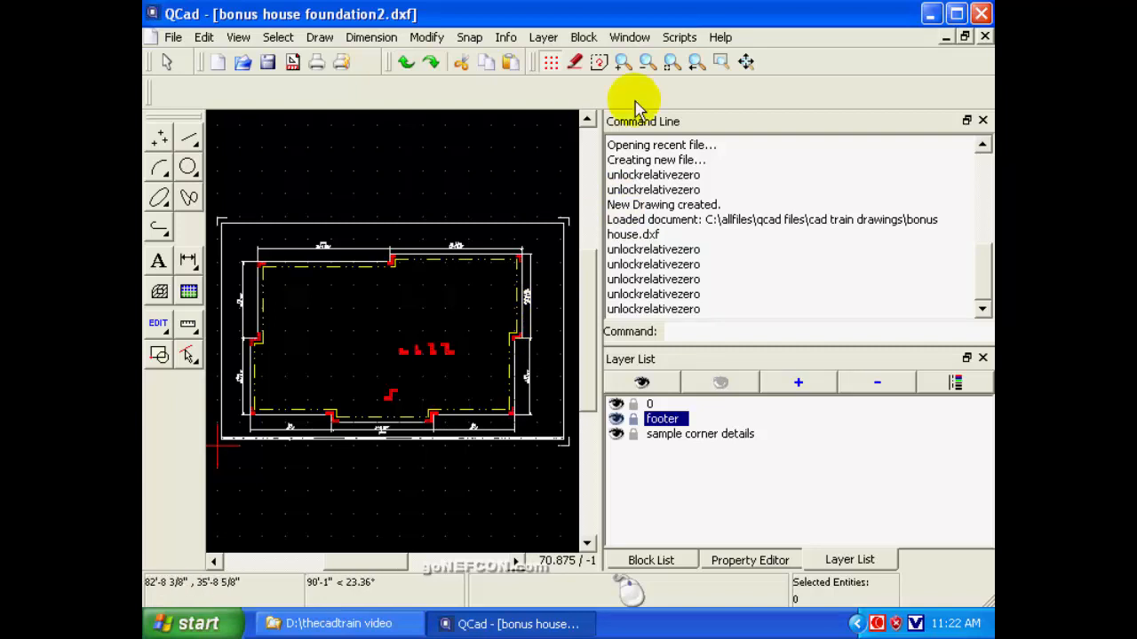
click(635, 43)
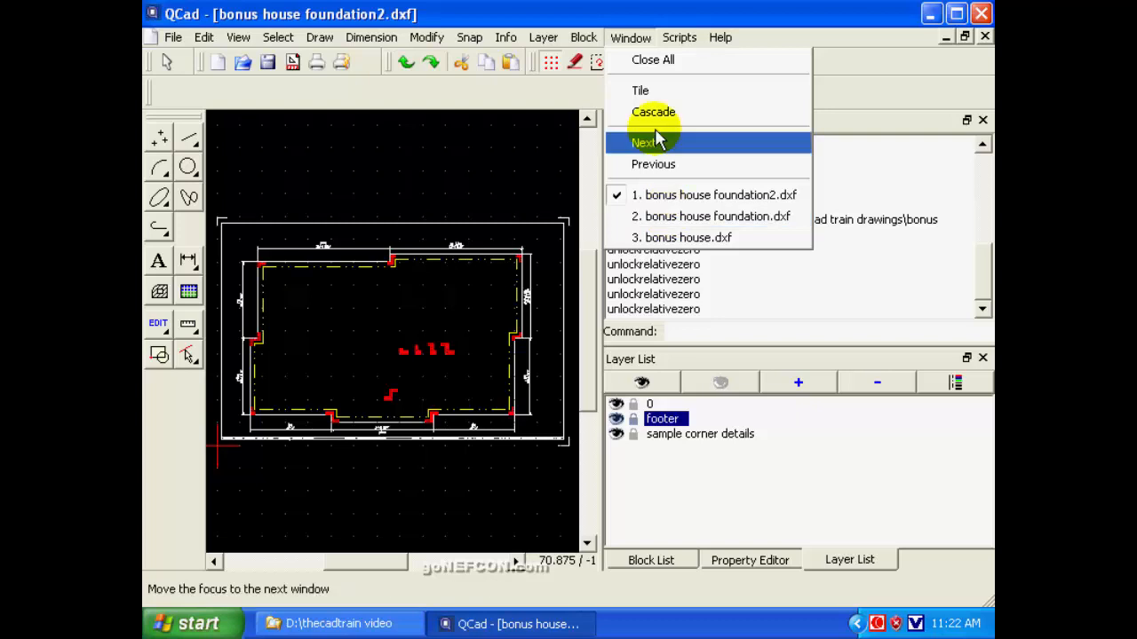
click(639, 39)
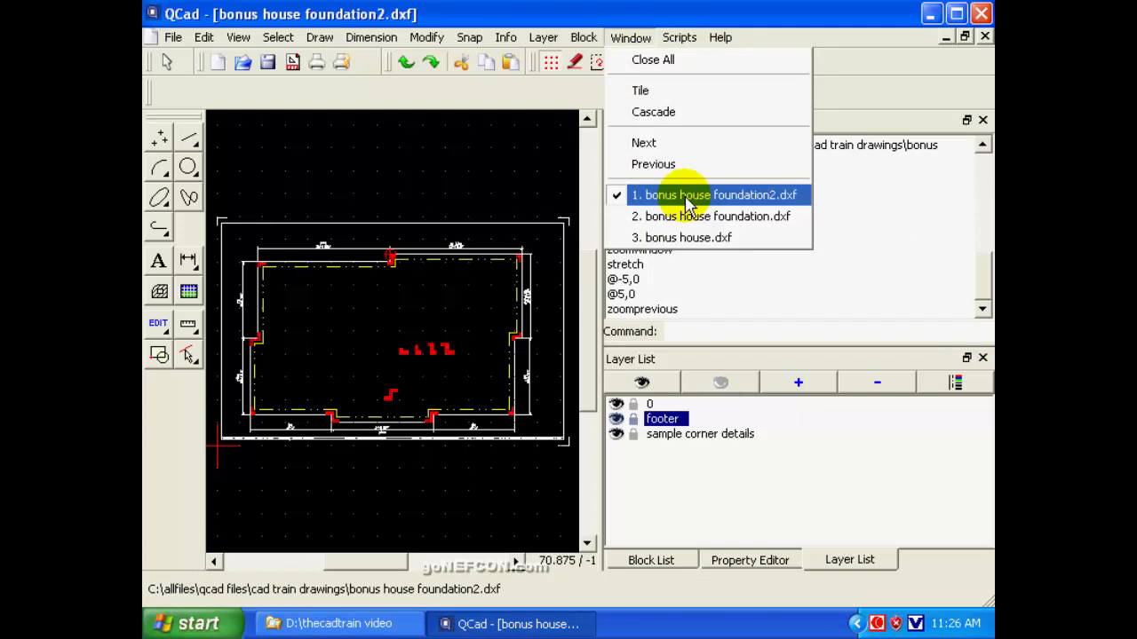
click(632, 38)
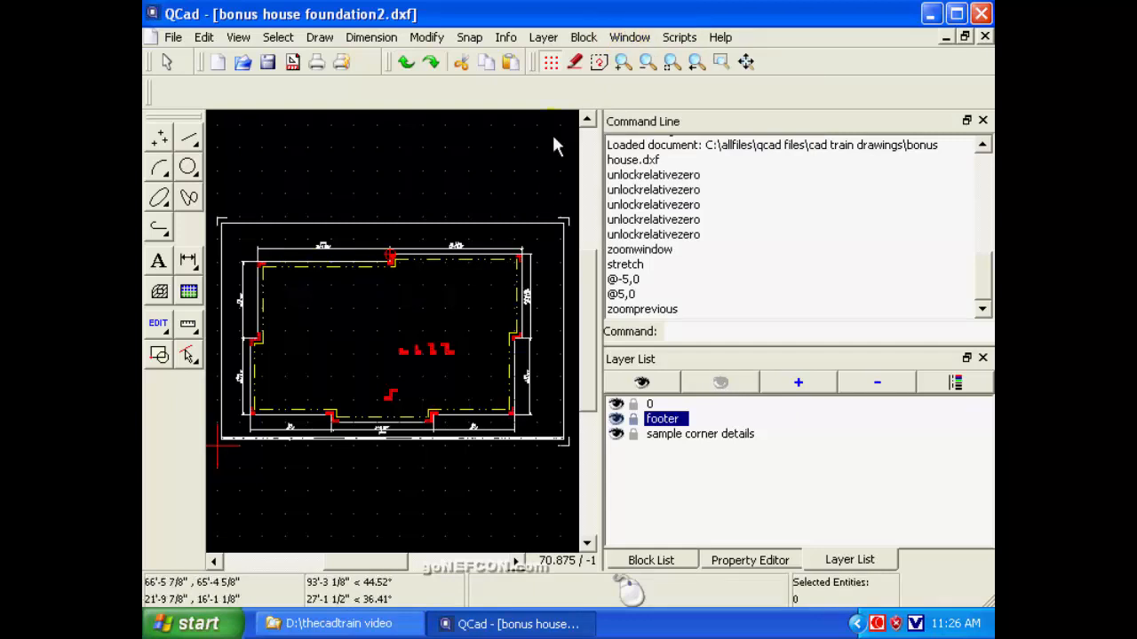
Read the length dimension and block count of the upper-left horizontal wall in the foundation plan.
click(721, 61)
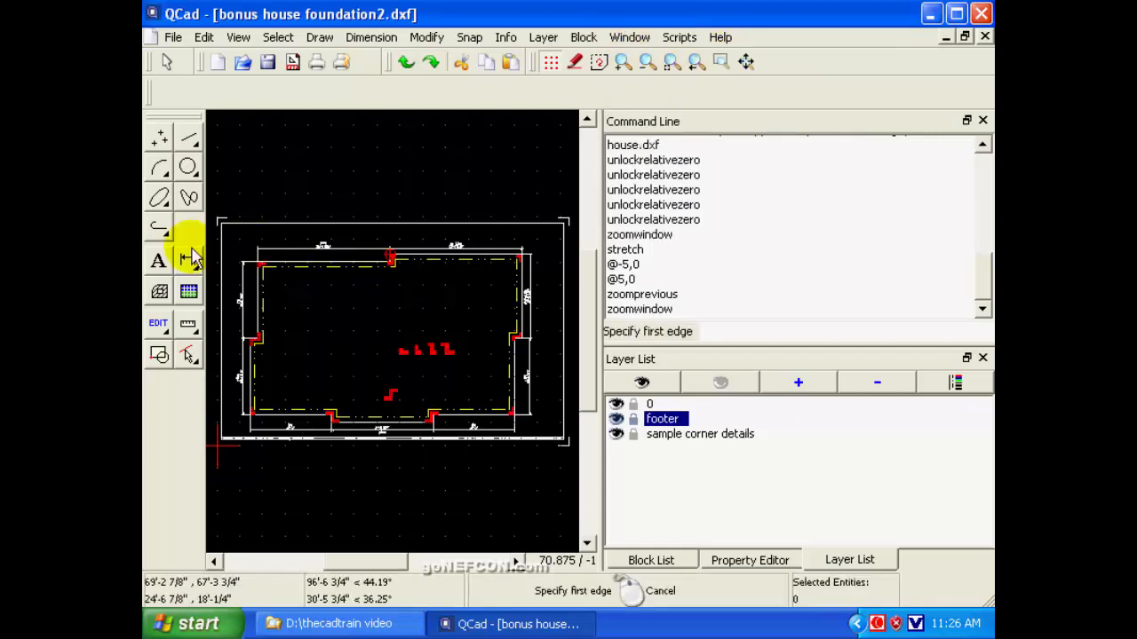
click(243, 234)
click(405, 279)
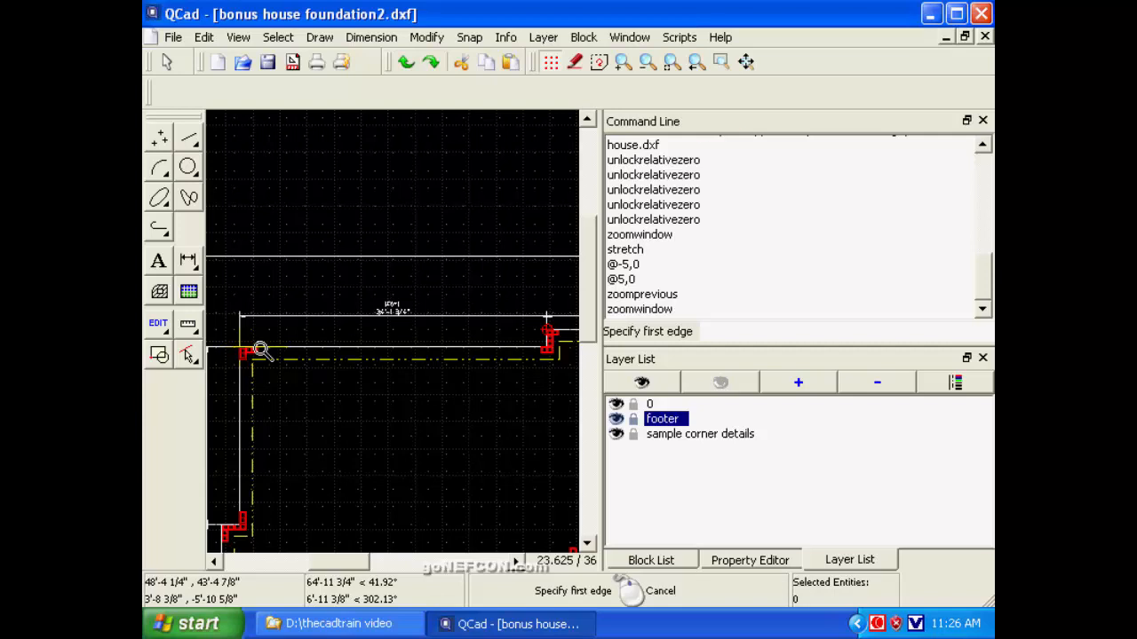
click(721, 62)
click(362, 285)
click(427, 325)
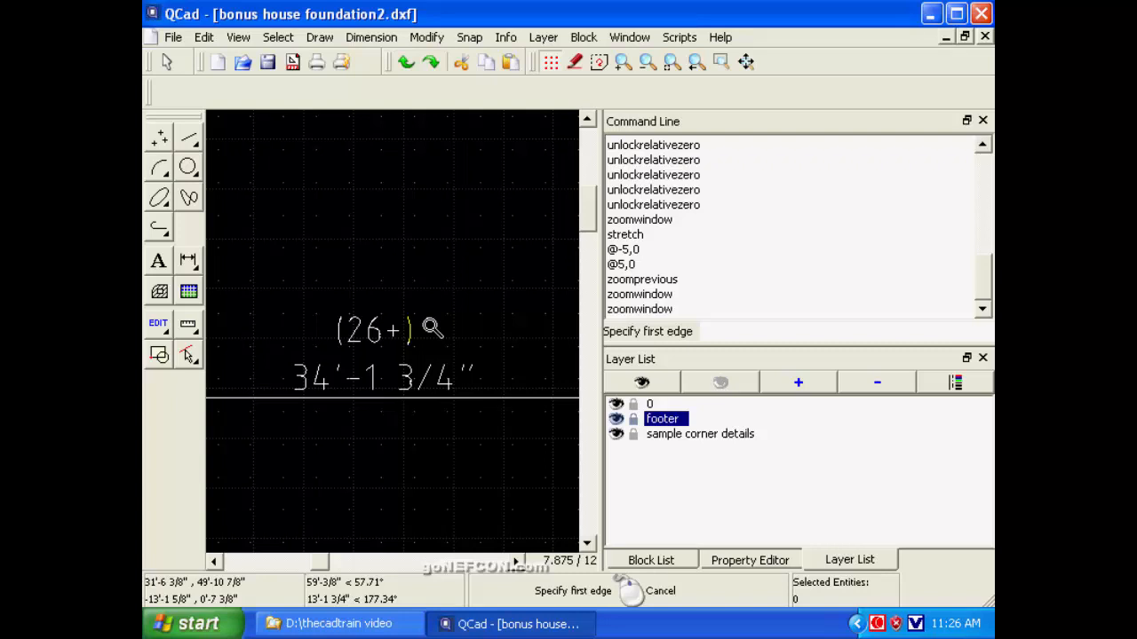
click(695, 64)
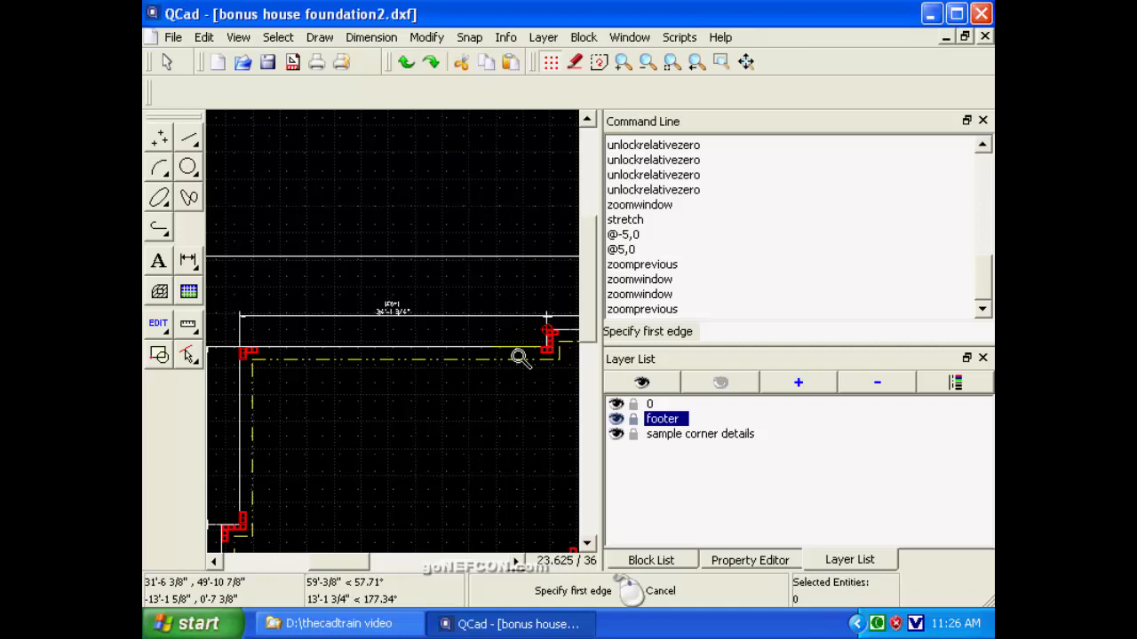
Examine the block layout and footer line at the stepped corner between the two upper horizontal walls.
click(515, 561)
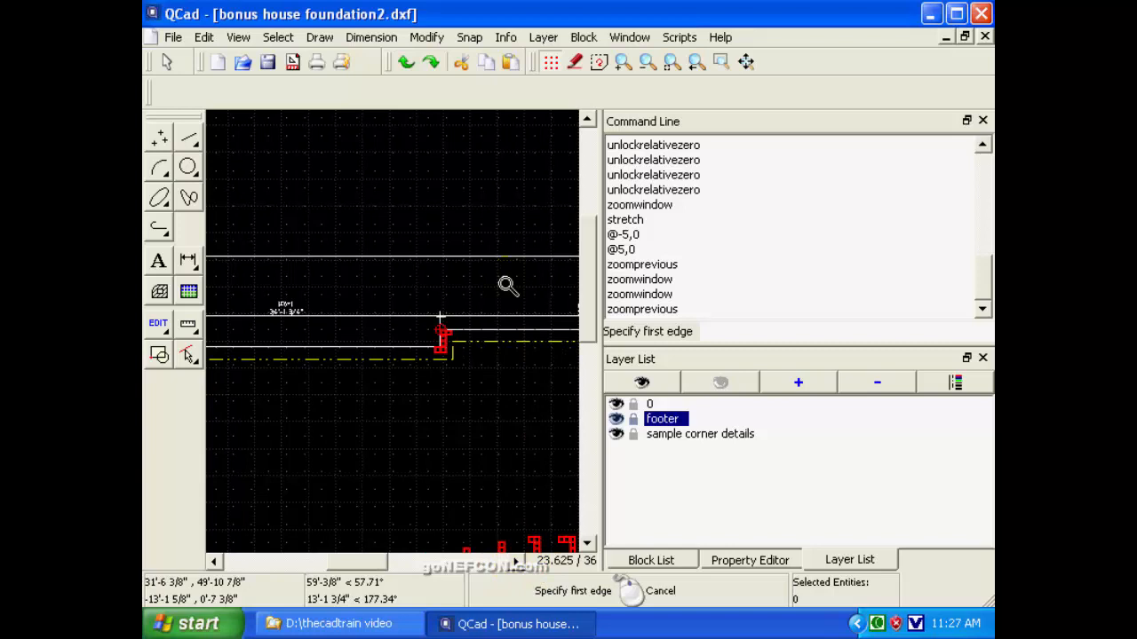
click(721, 62)
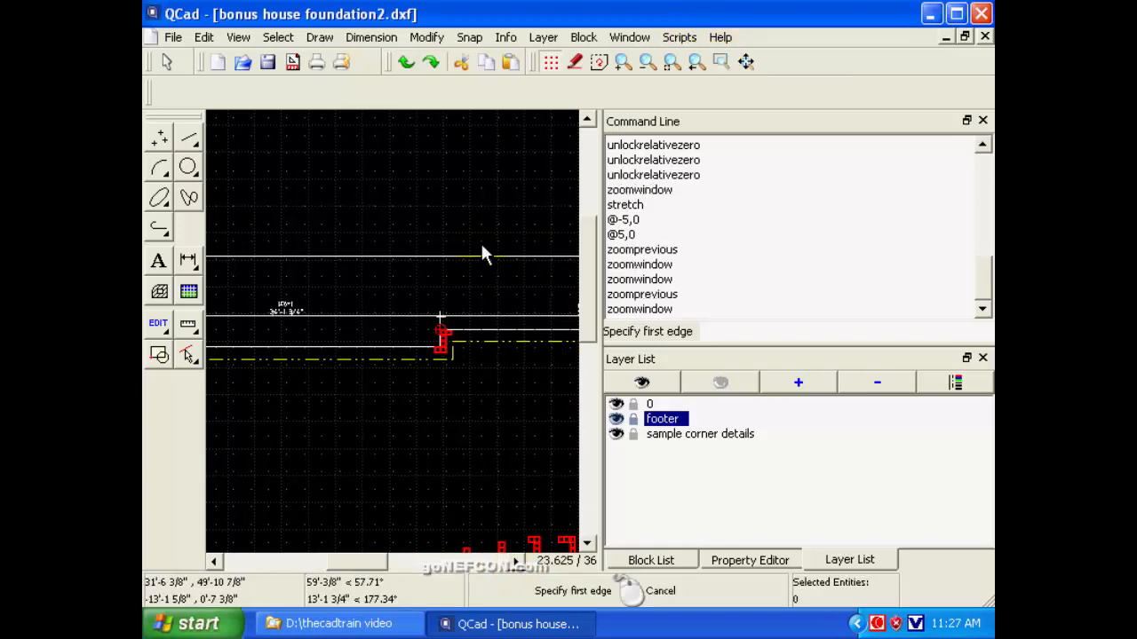
click(401, 286)
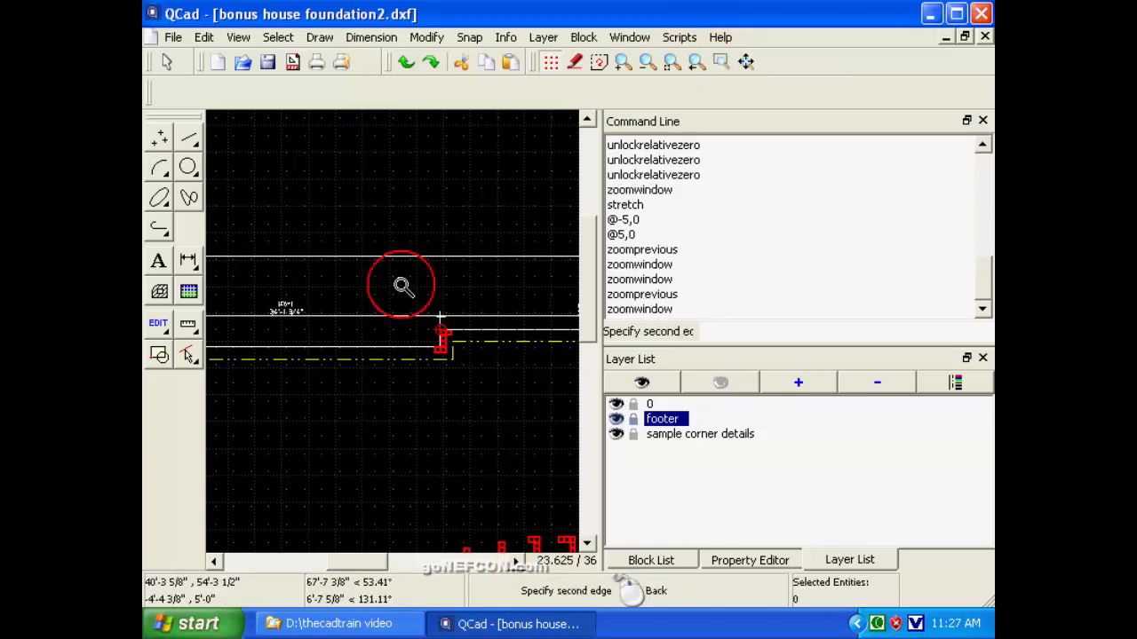
click(481, 391)
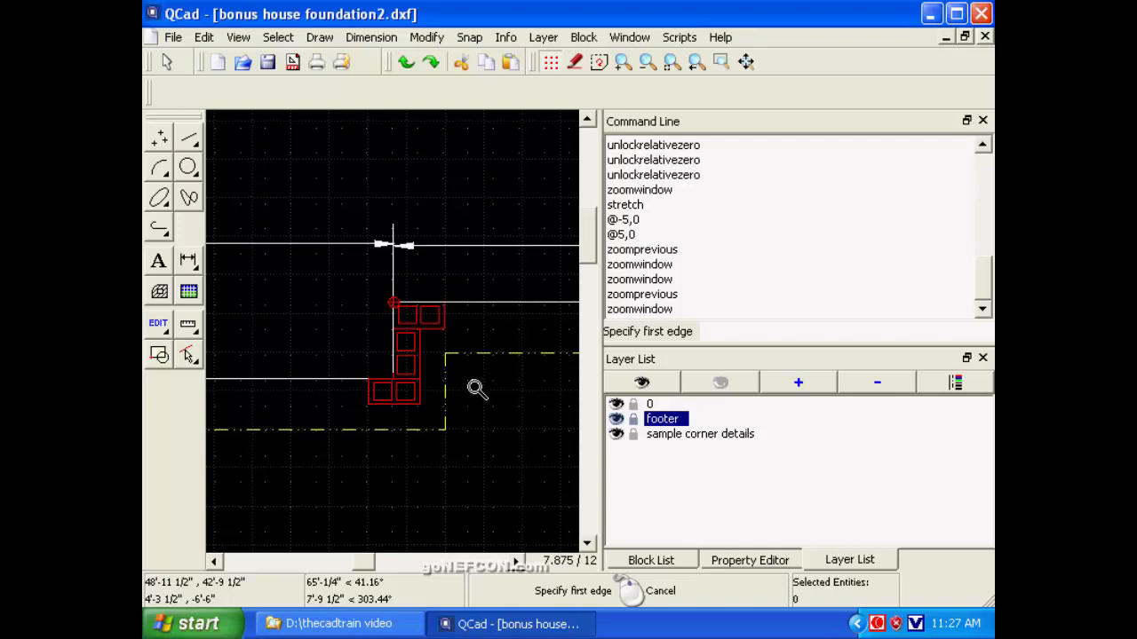
Compare the upper-left wall's dimension with the Appendix A block table in edrystacked v2.pdf in Adobe Reader, and return to QCad.
click(217, 562)
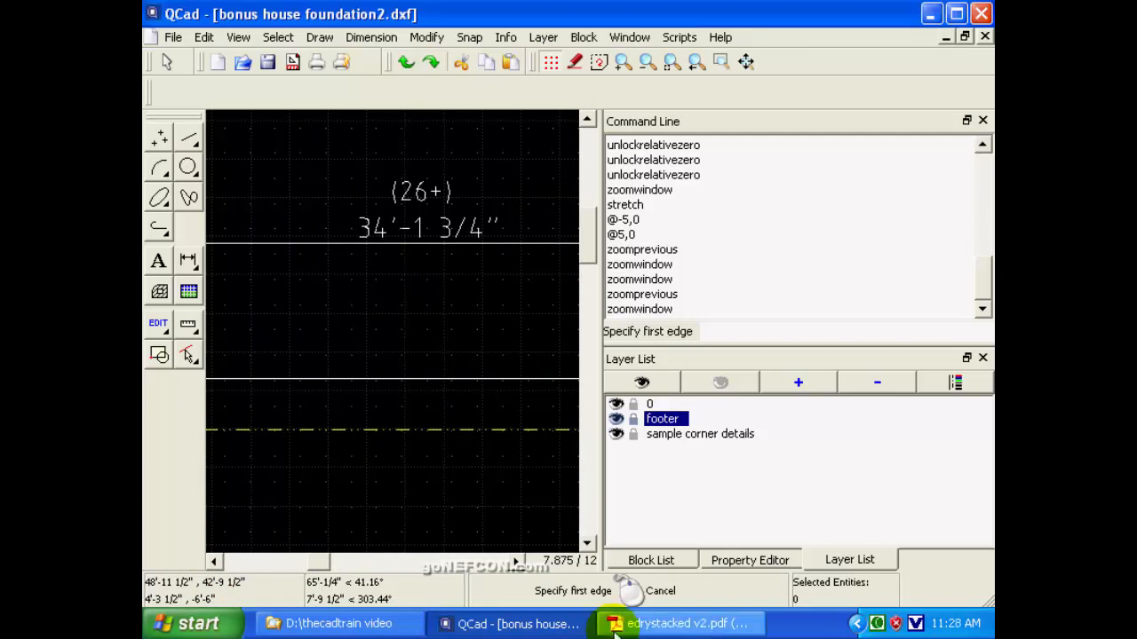
click(639, 624)
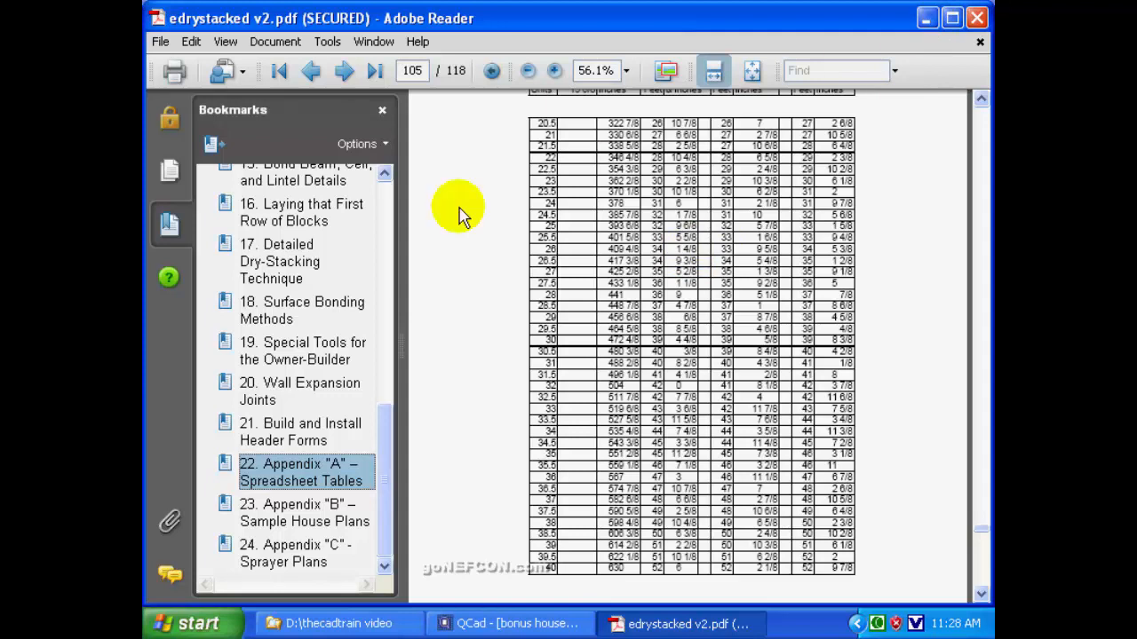
key(alt+Tab)
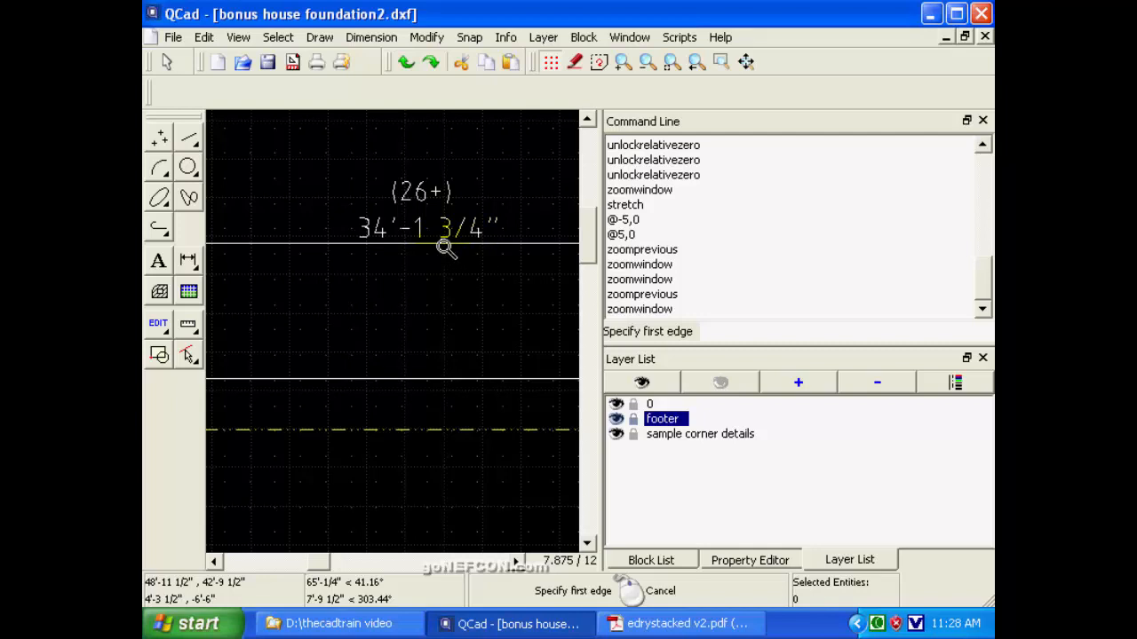
Set the current drawing's architectural length precision to 0'-0 1/16".
click(646, 68)
click(646, 67)
click(646, 67)
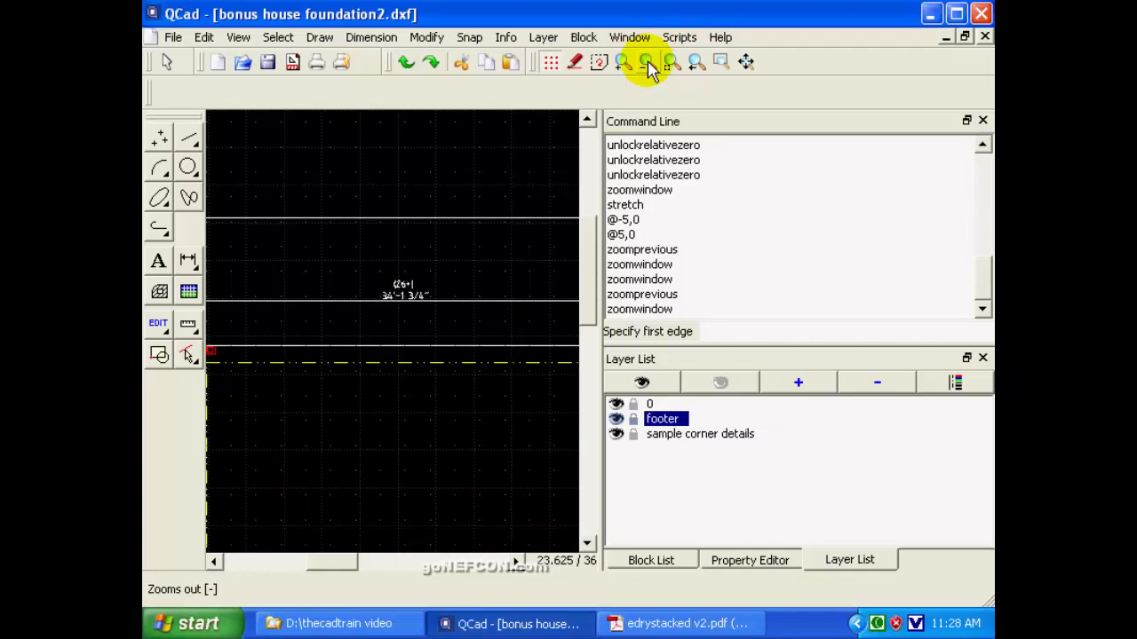
click(647, 67)
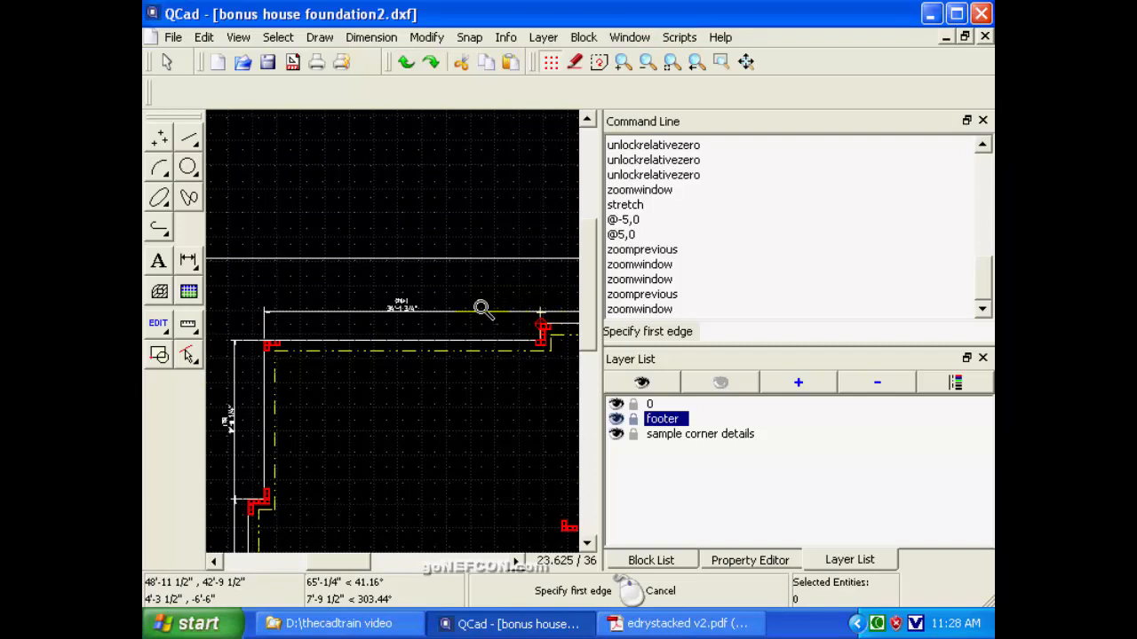
click(205, 38)
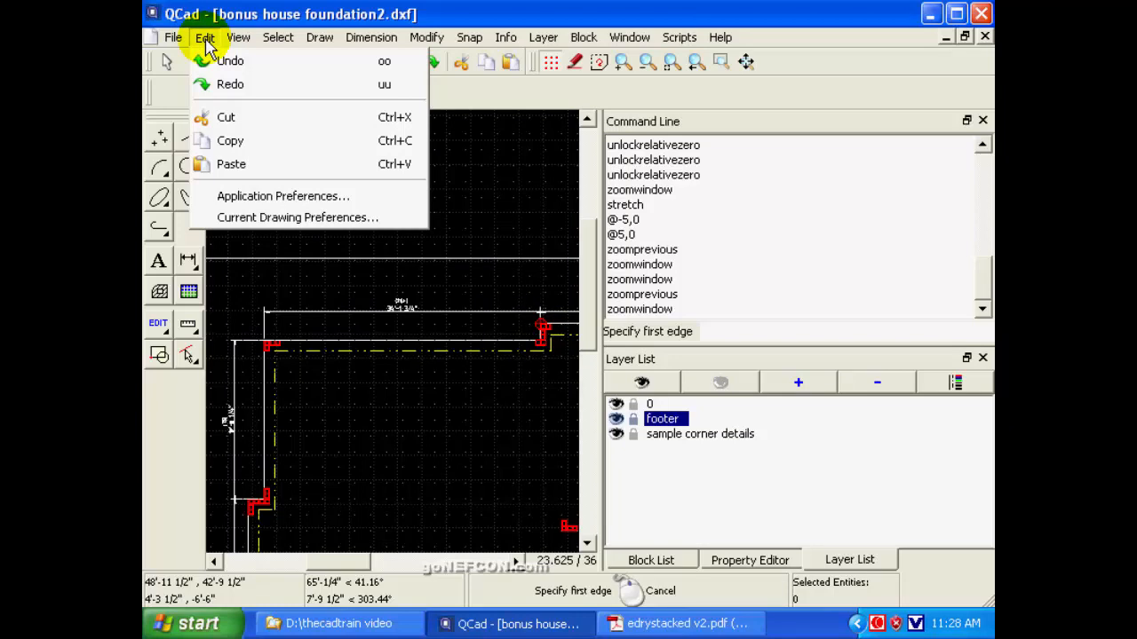
click(227, 217)
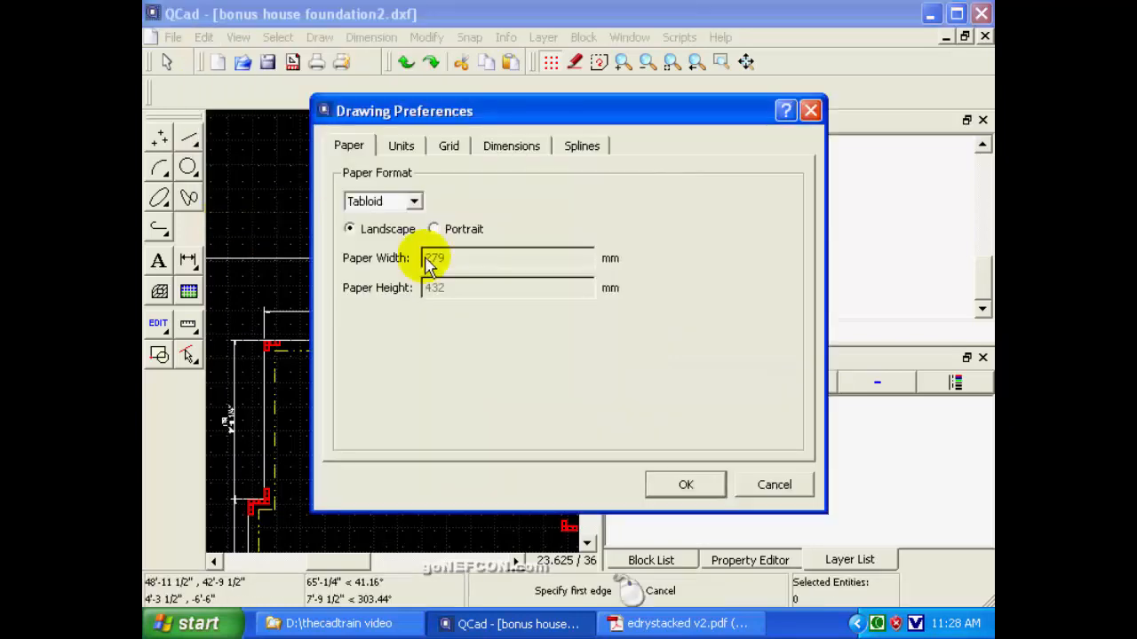
click(397, 146)
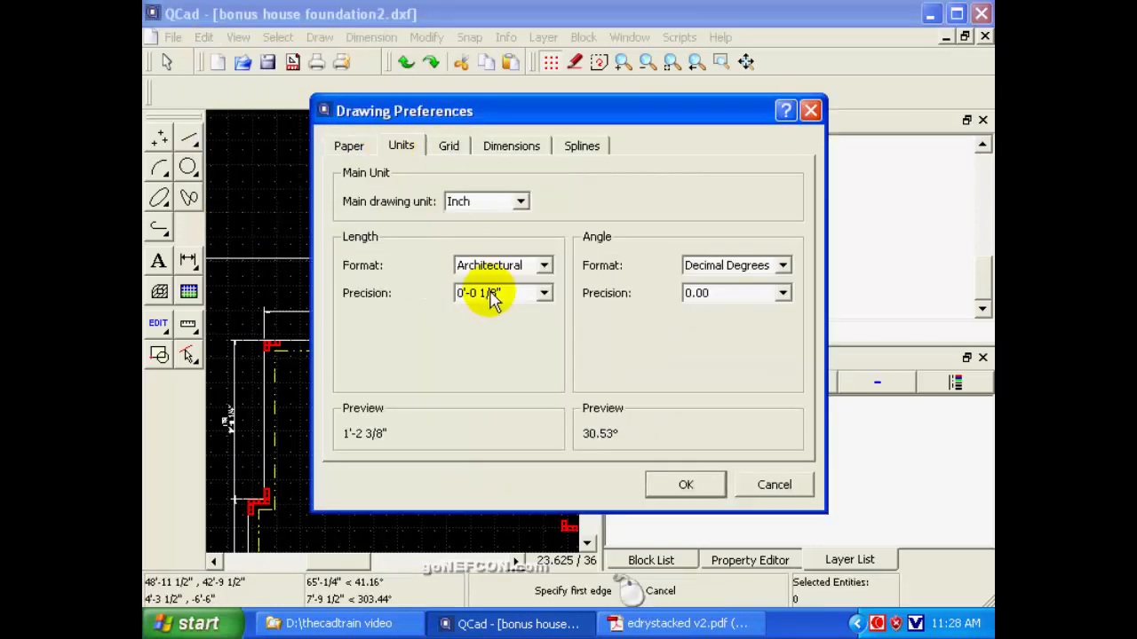
click(543, 294)
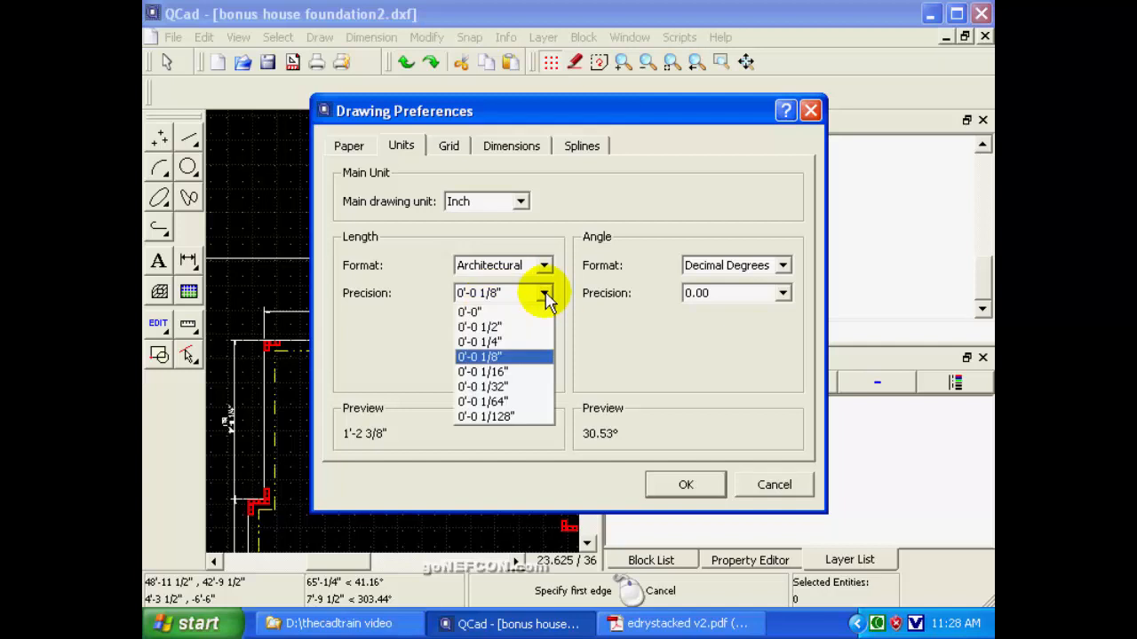
click(497, 371)
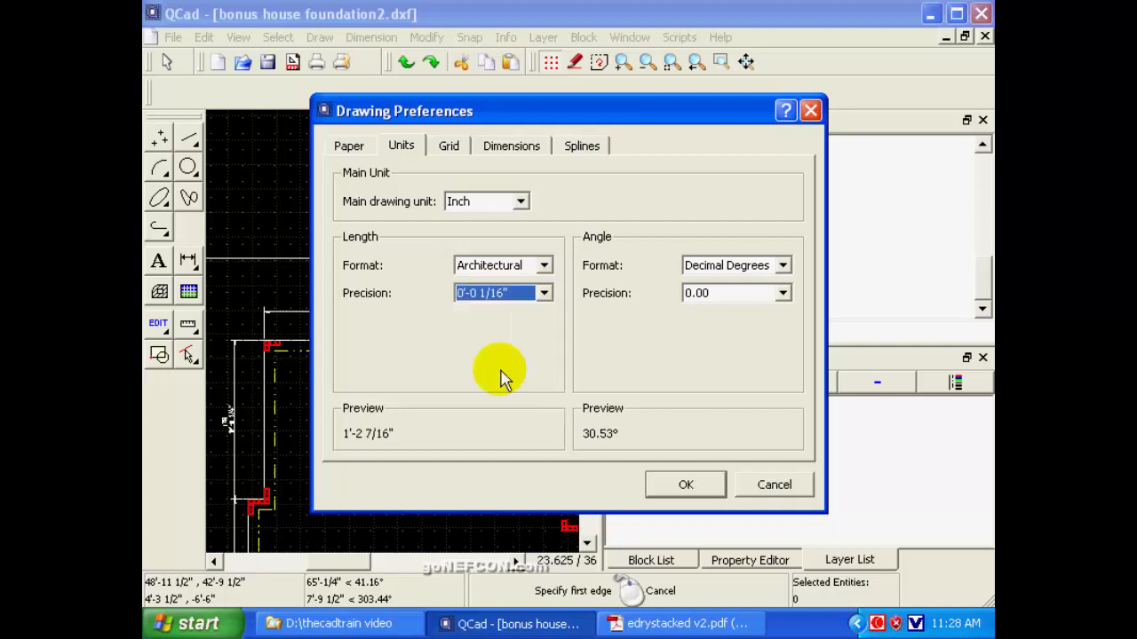
click(685, 487)
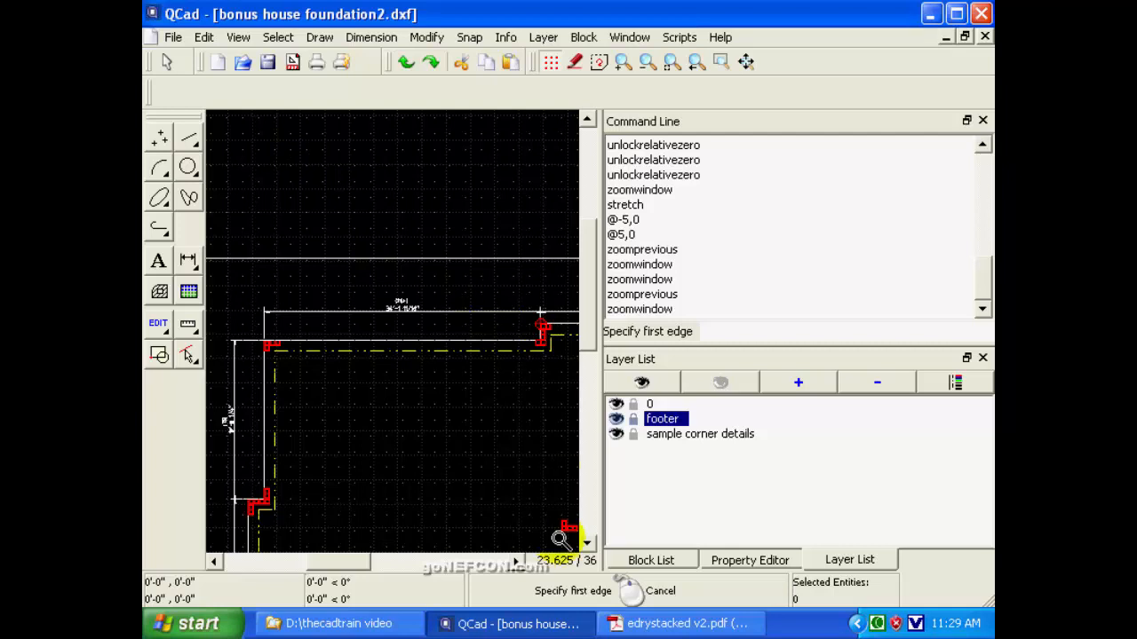
Start a Stretch with free positioning and enclose the stepped corner between the two upper walls, including its blocks, dimension ends and footer line.
click(513, 561)
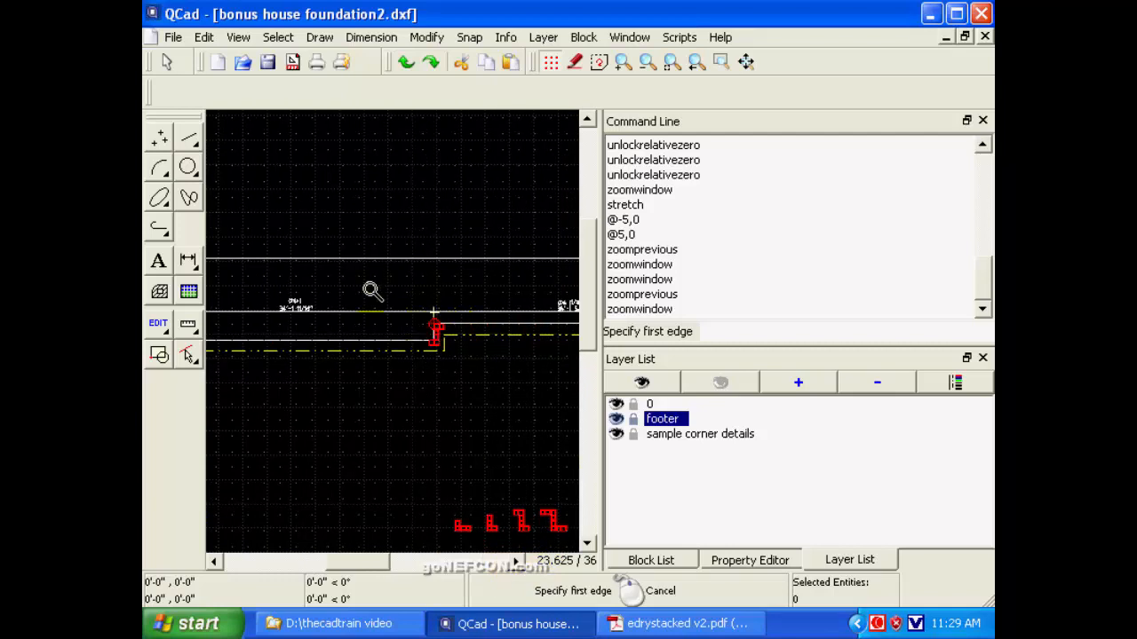
click(720, 60)
click(378, 282)
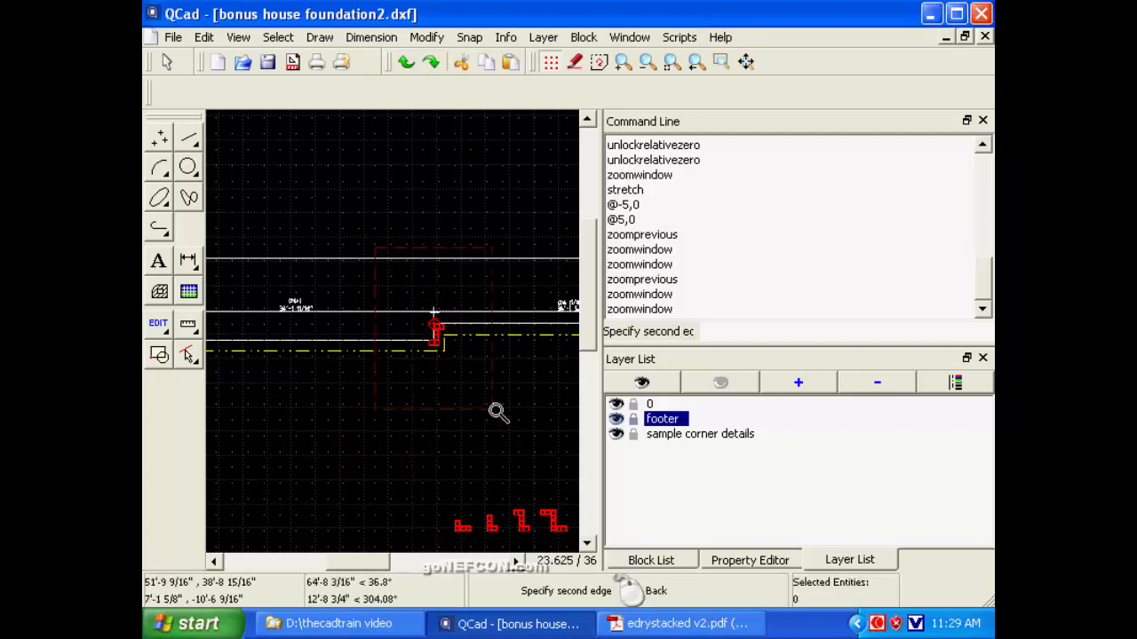
click(507, 418)
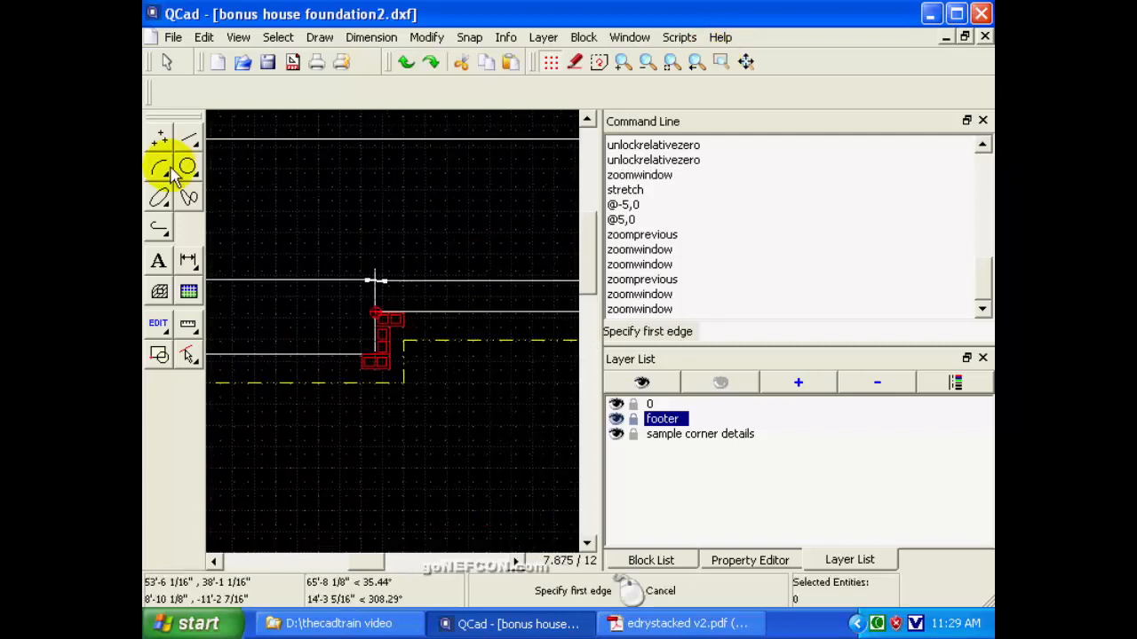
click(161, 322)
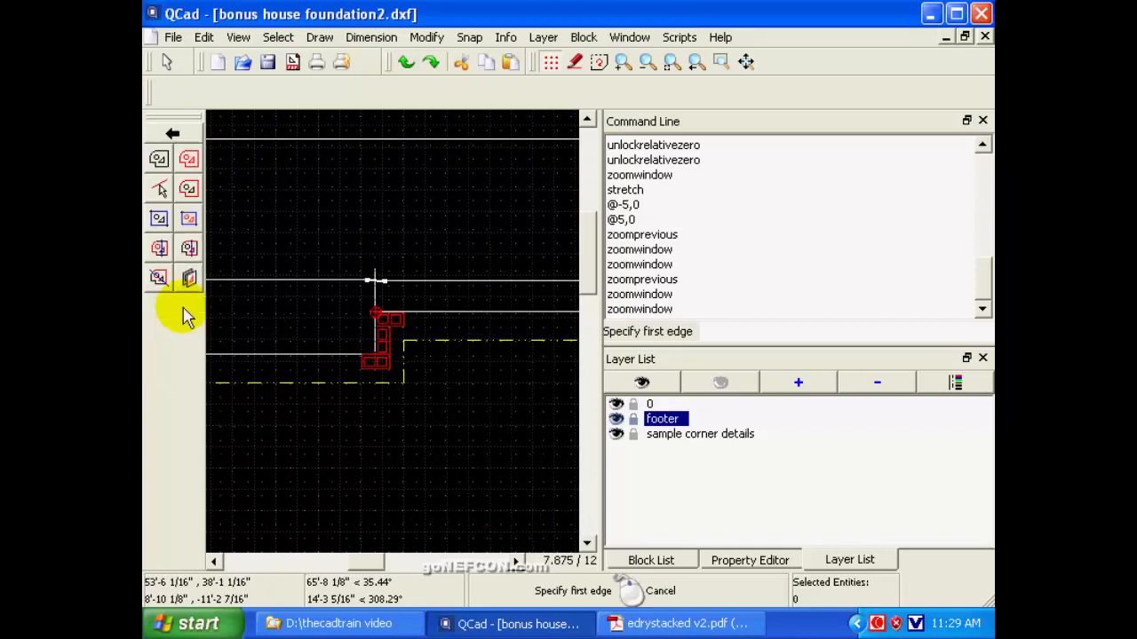
click(159, 159)
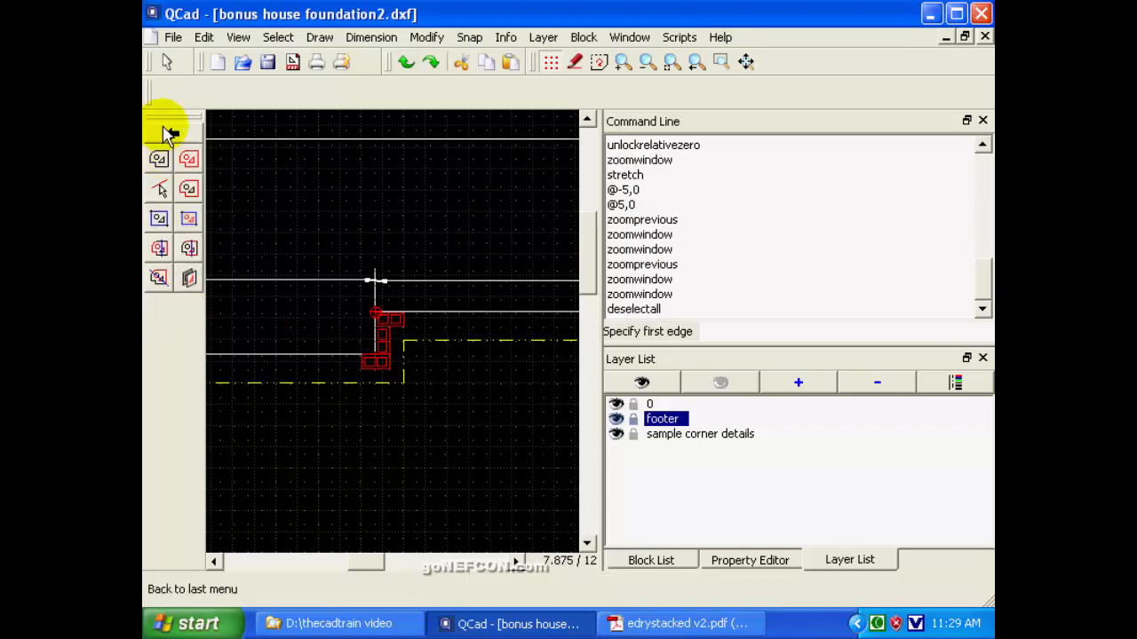
click(165, 65)
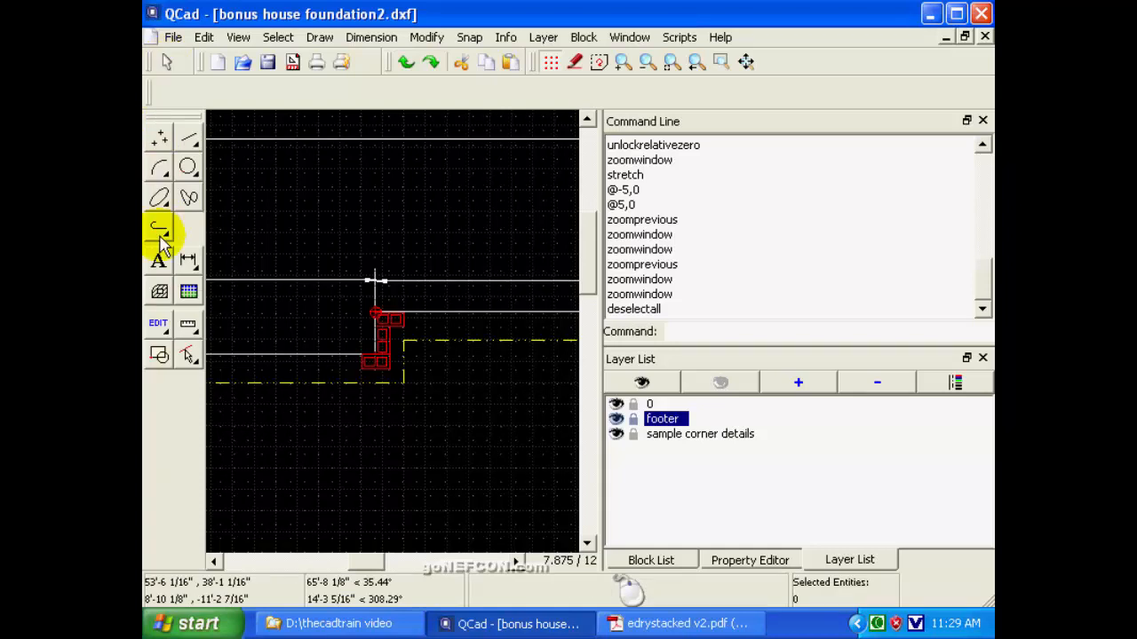
click(158, 324)
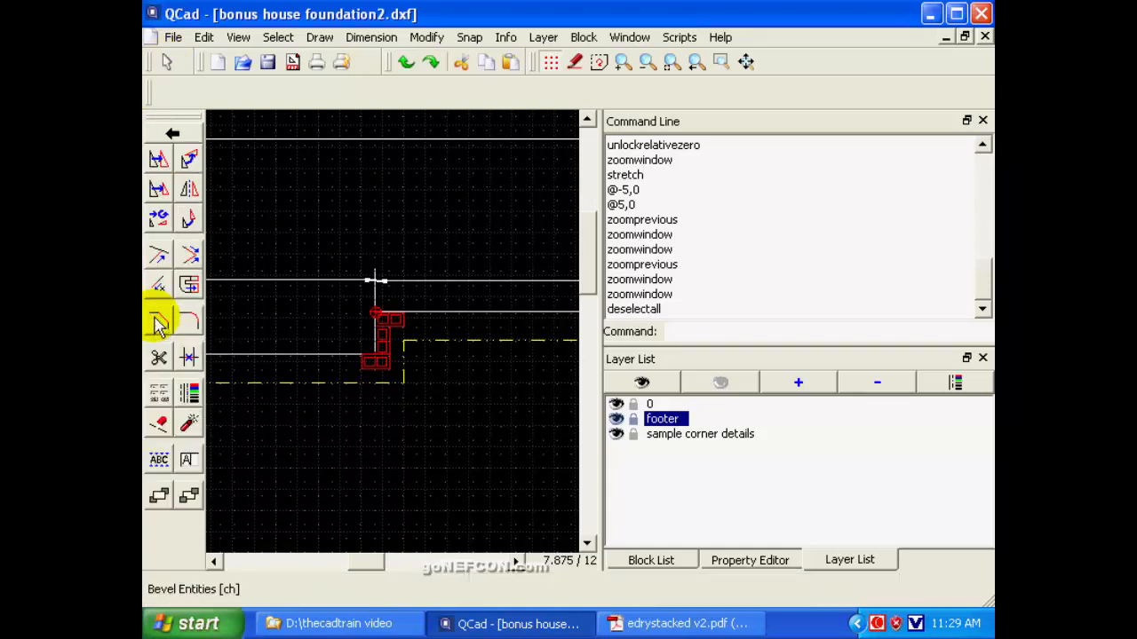
click(188, 284)
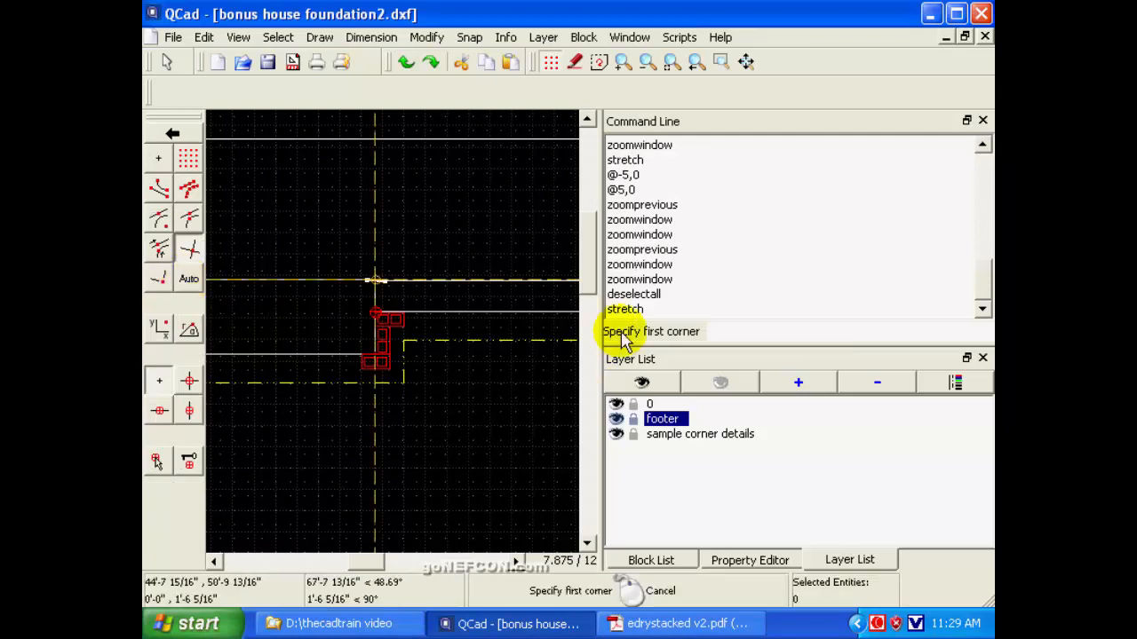
click(158, 164)
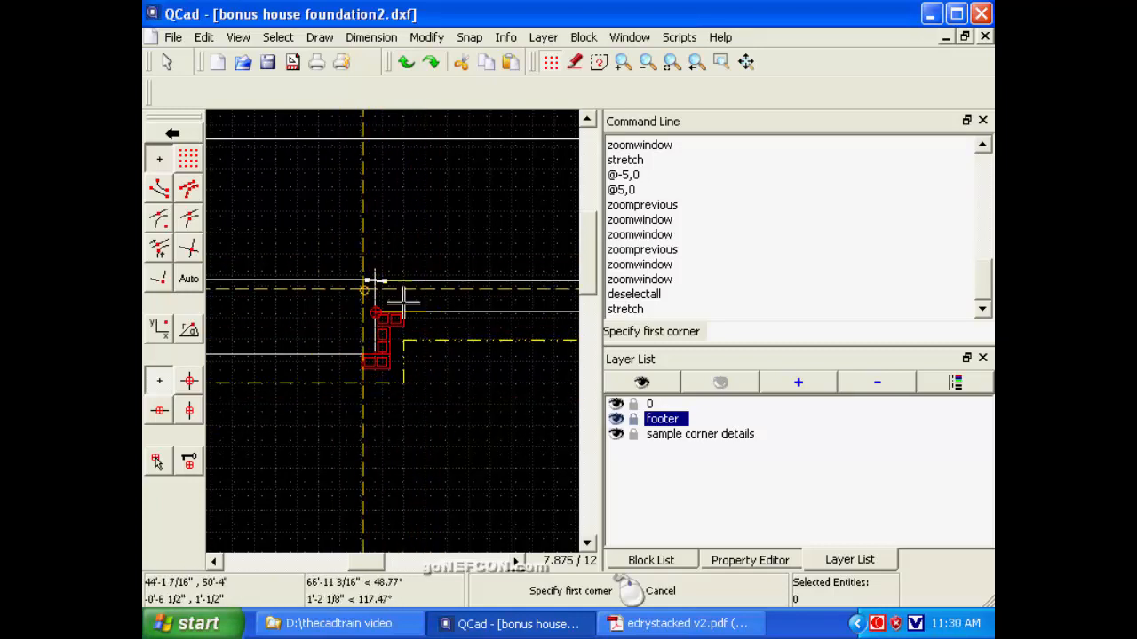
click(337, 243)
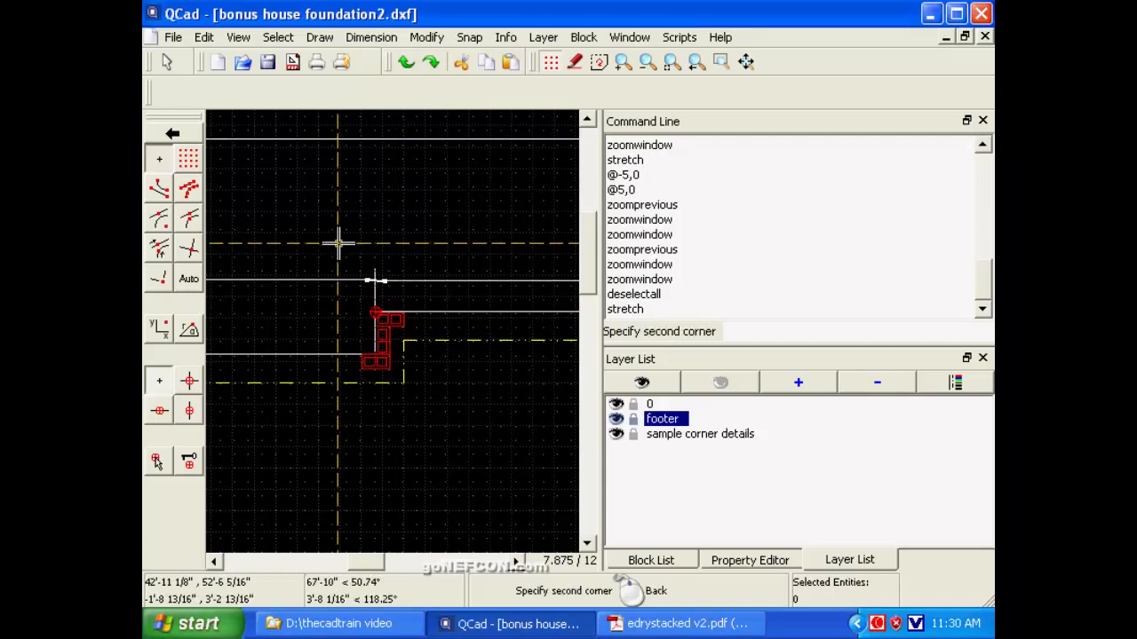
click(431, 418)
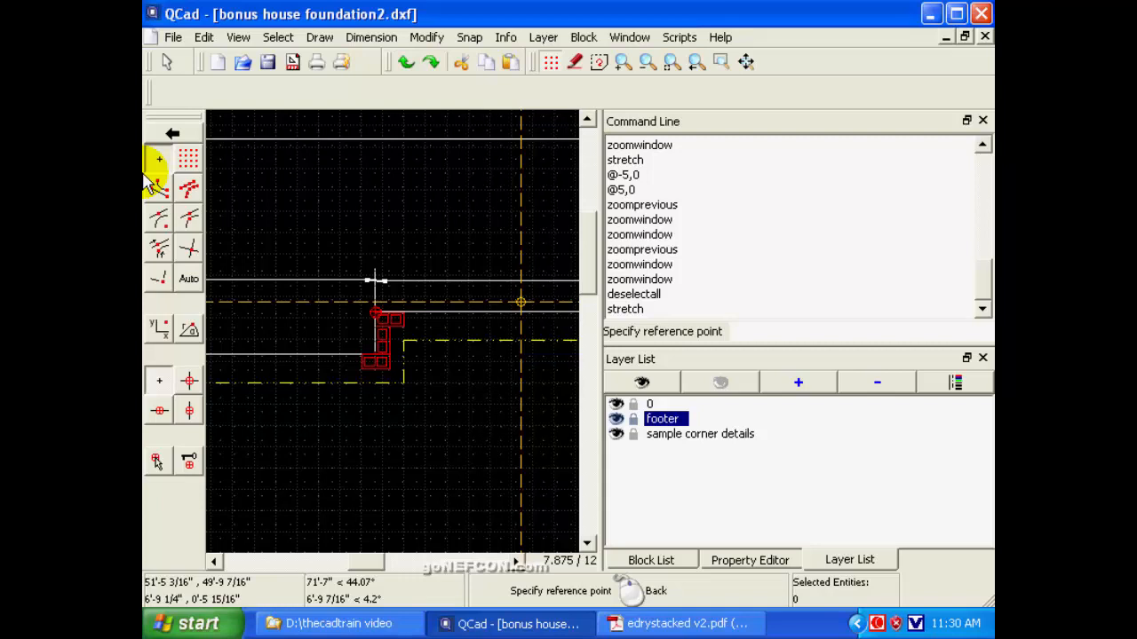
Test endpoint snapping for the stretch's reference point at the corner's upper block, and settle on intersection snapping.
click(189, 251)
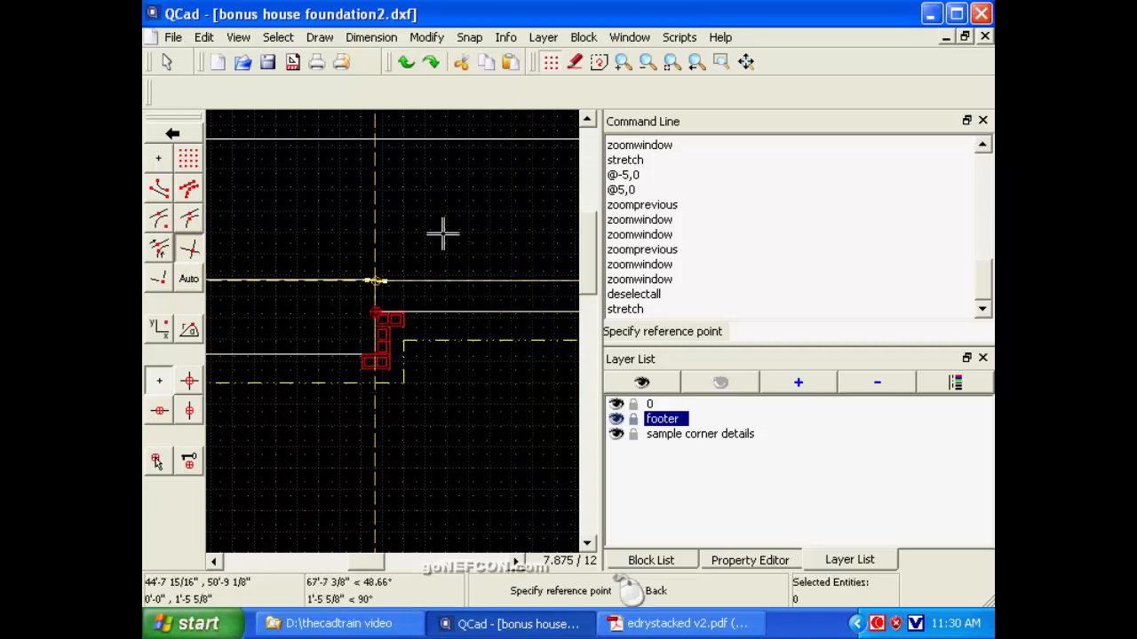
click(162, 182)
click(158, 191)
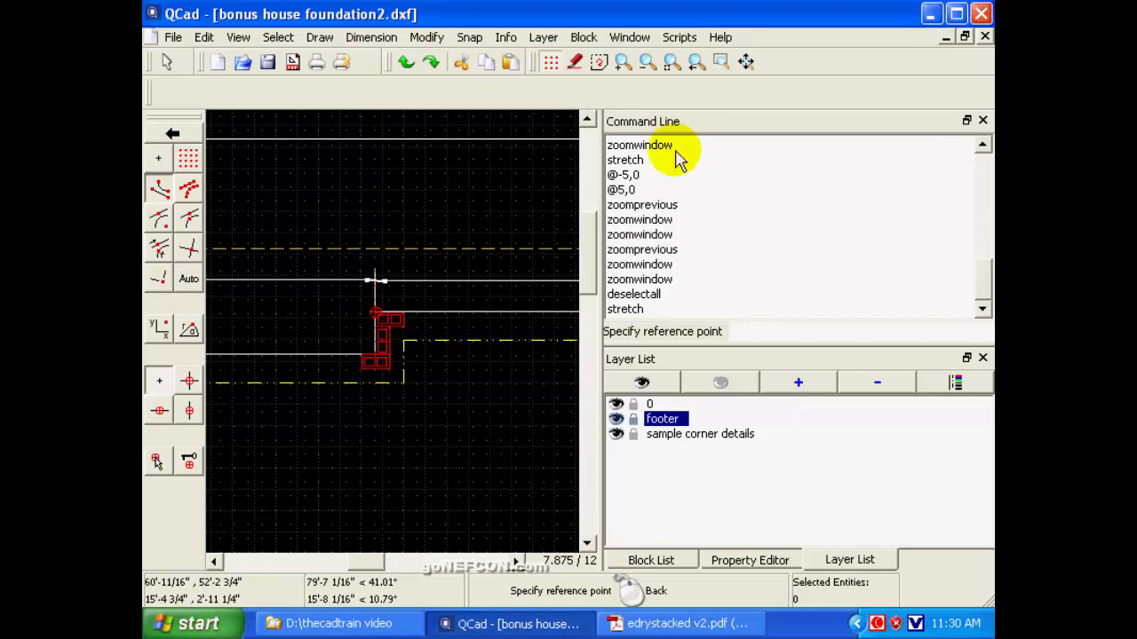
click(719, 62)
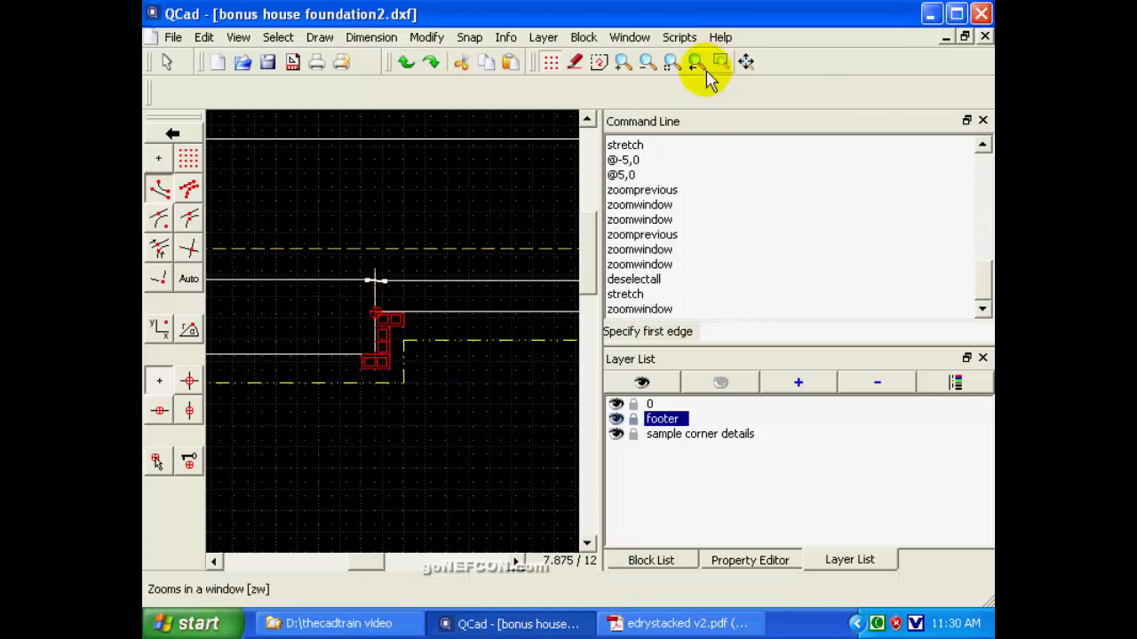
click(345, 278)
click(412, 349)
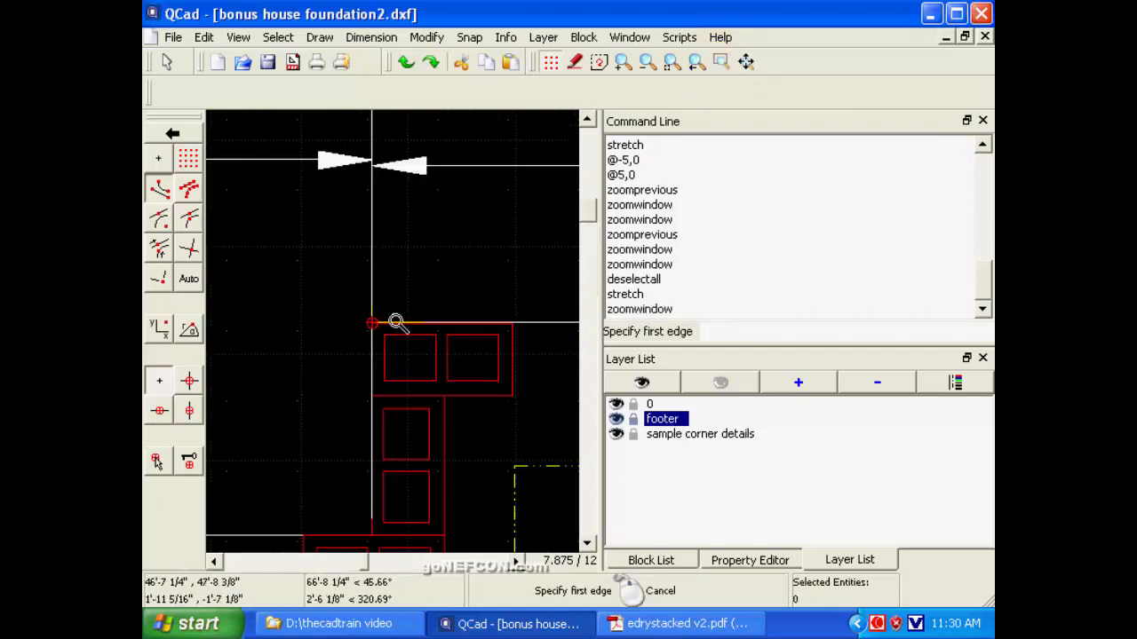
click(159, 189)
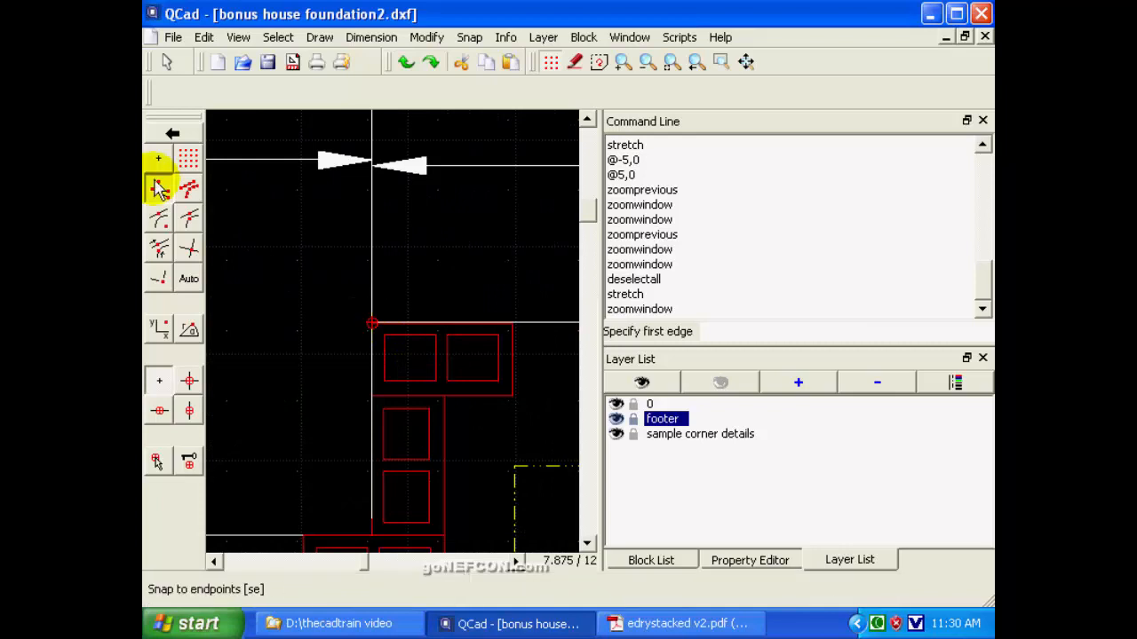
right_click(347, 269)
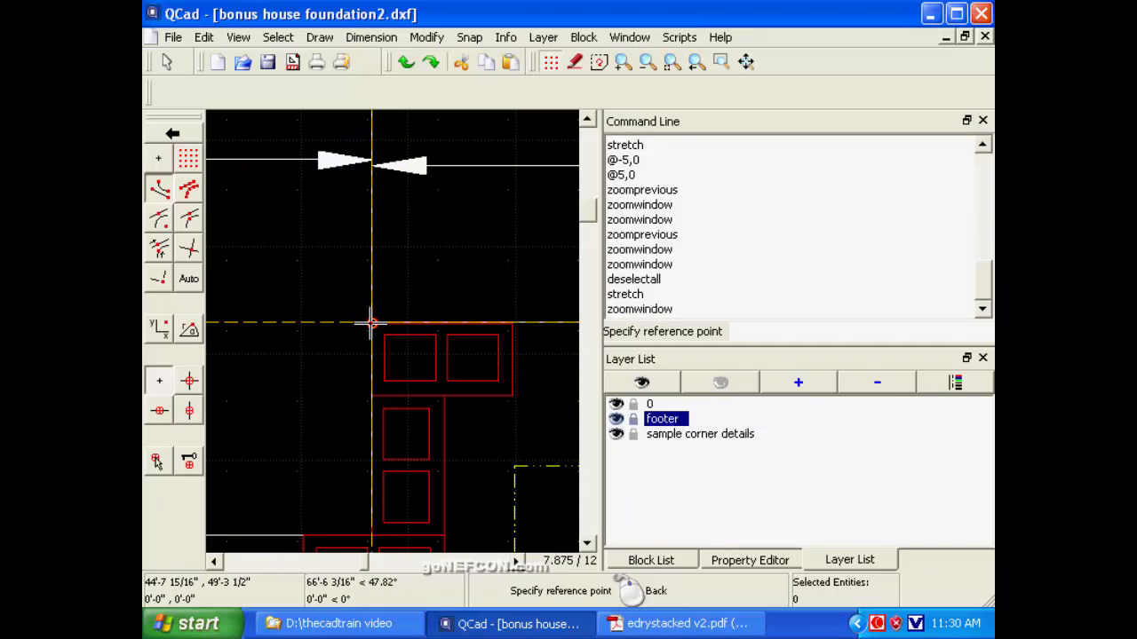
click(190, 253)
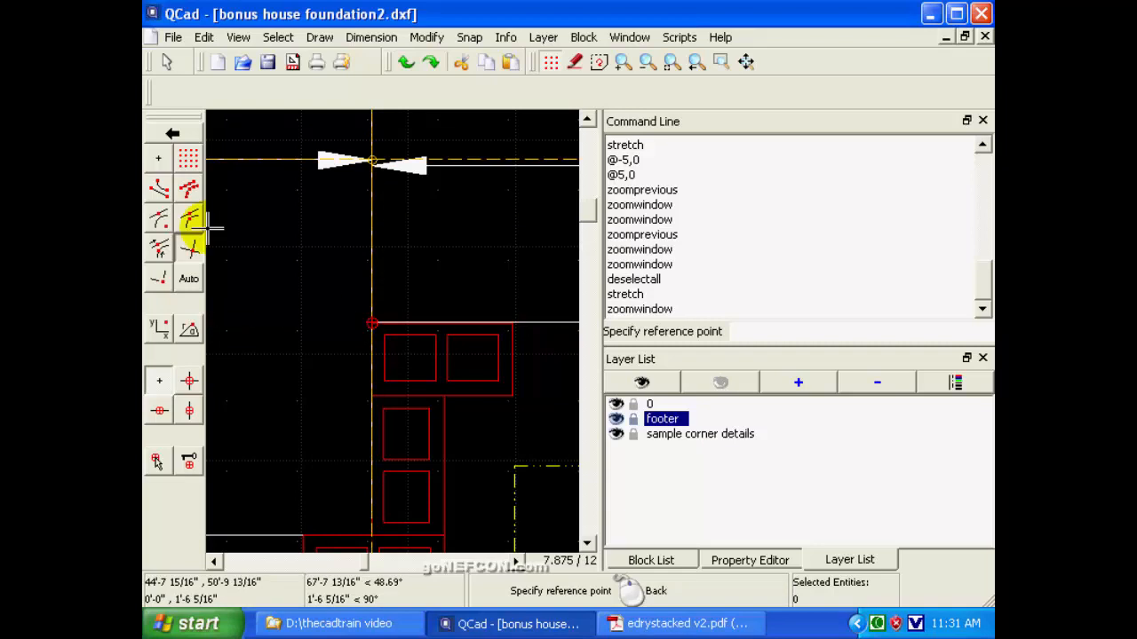
click(190, 251)
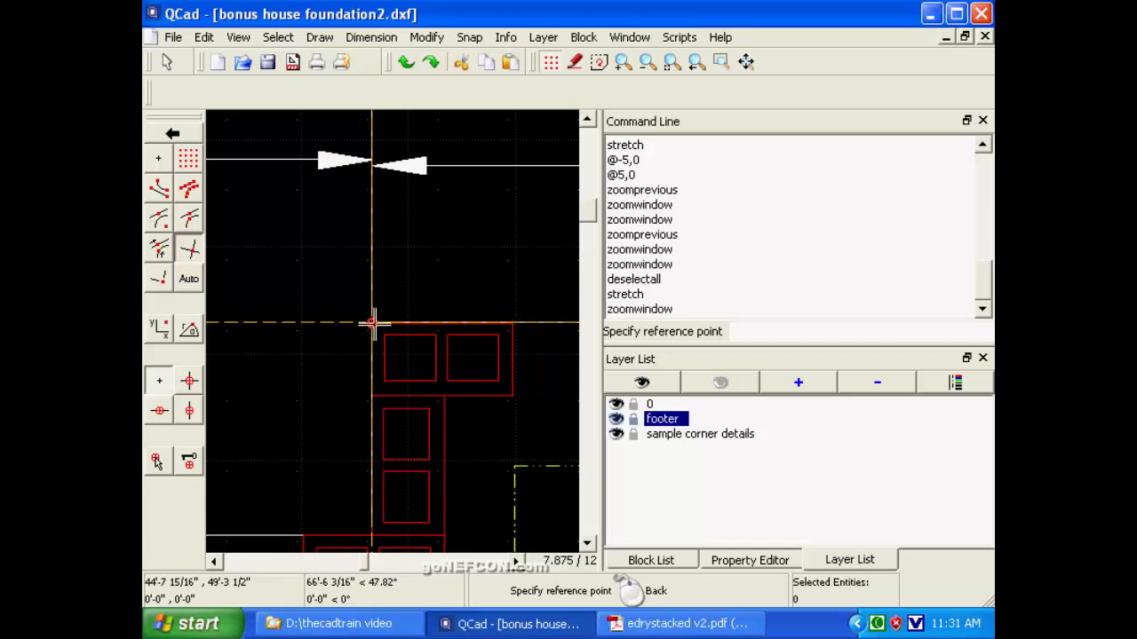
click(695, 64)
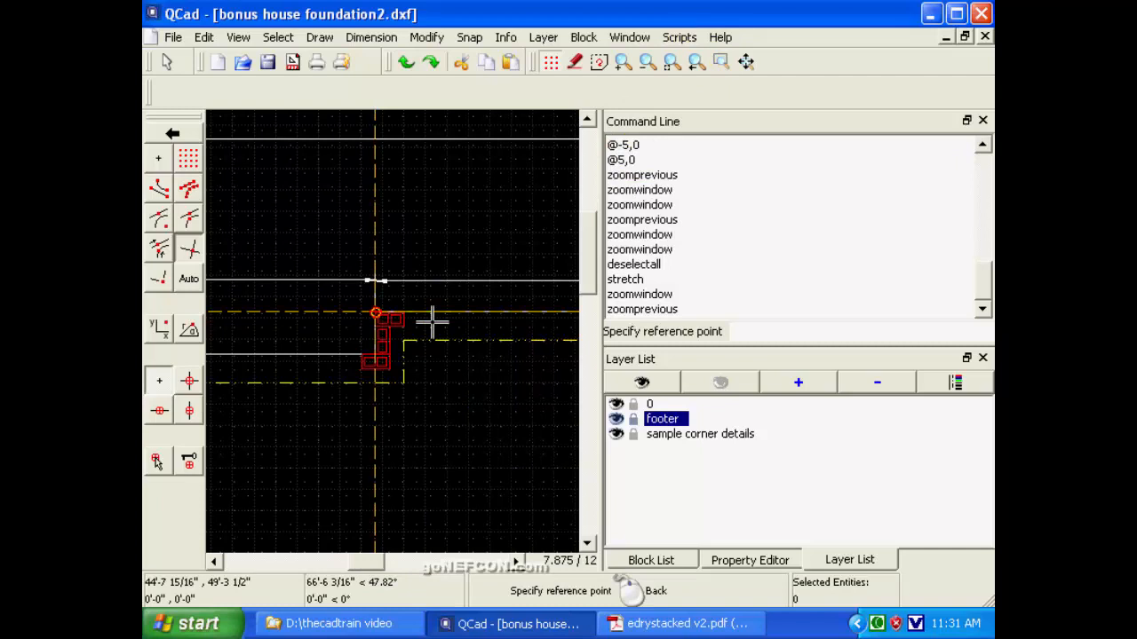
Stretch the enclosed corner by @-2/8,0 from the wall intersection at its upper block, and end the command.
click(375, 312)
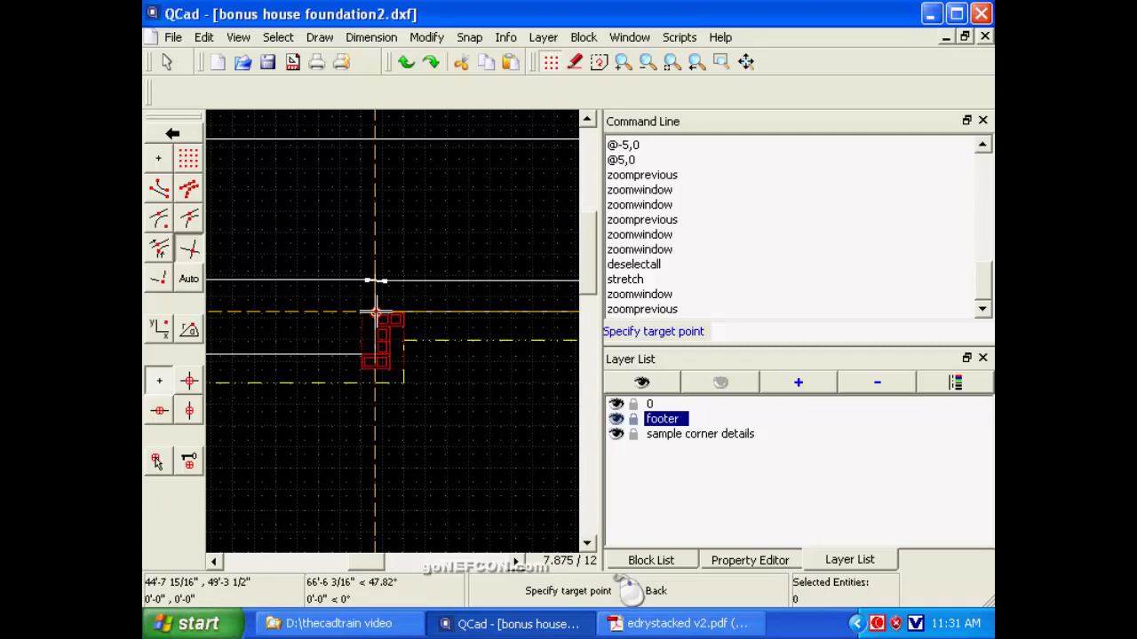
text(@-2/8,0)
key(Return)
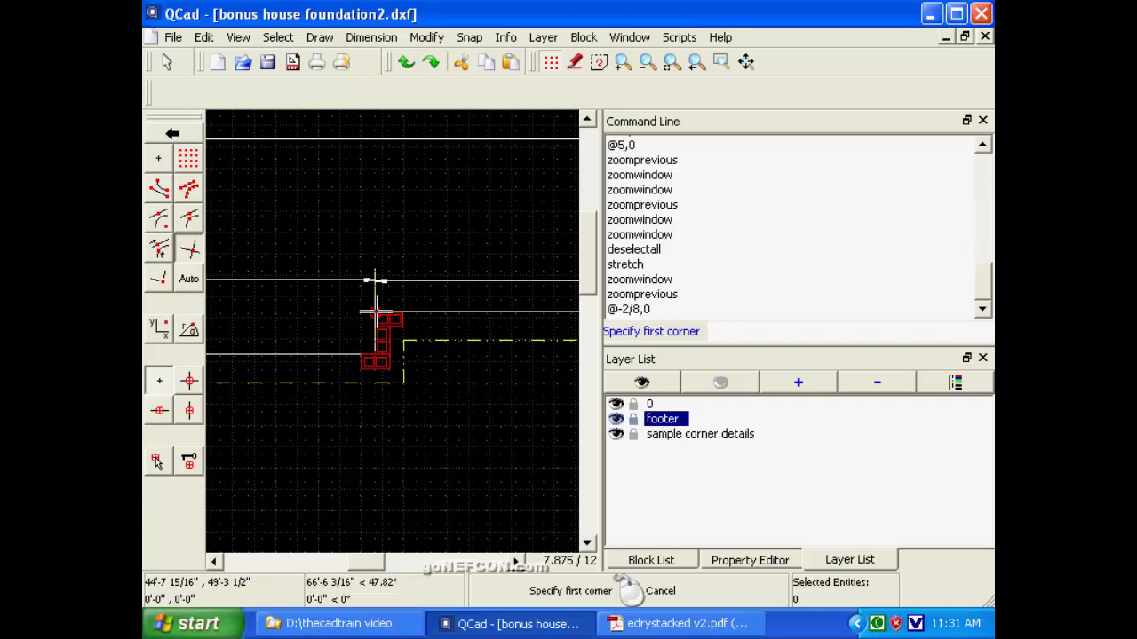
right_click(374, 314)
right_click(376, 320)
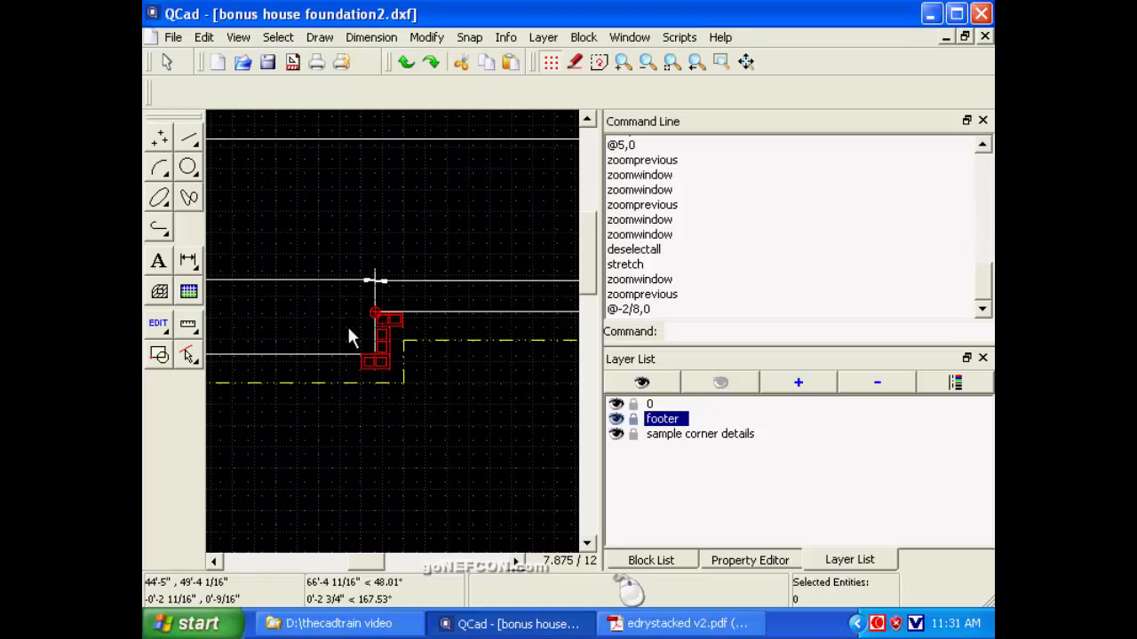
Change the block count label above the left upper wall's dimension to (26).
click(213, 561)
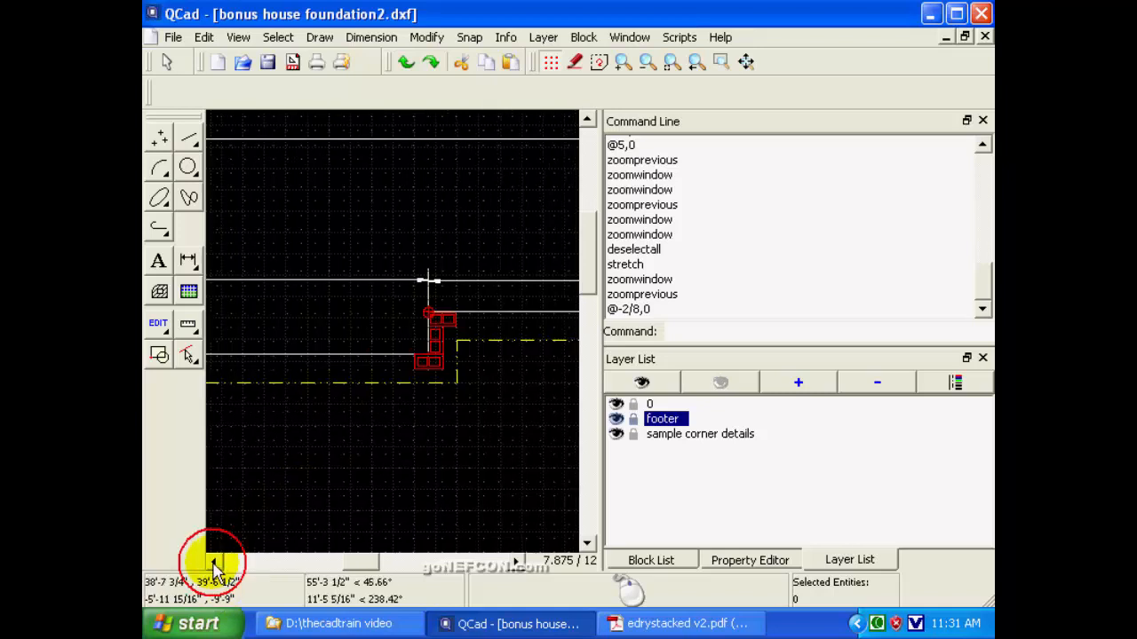
click(213, 562)
click(213, 561)
click(213, 561)
click(213, 562)
click(213, 561)
click(213, 561)
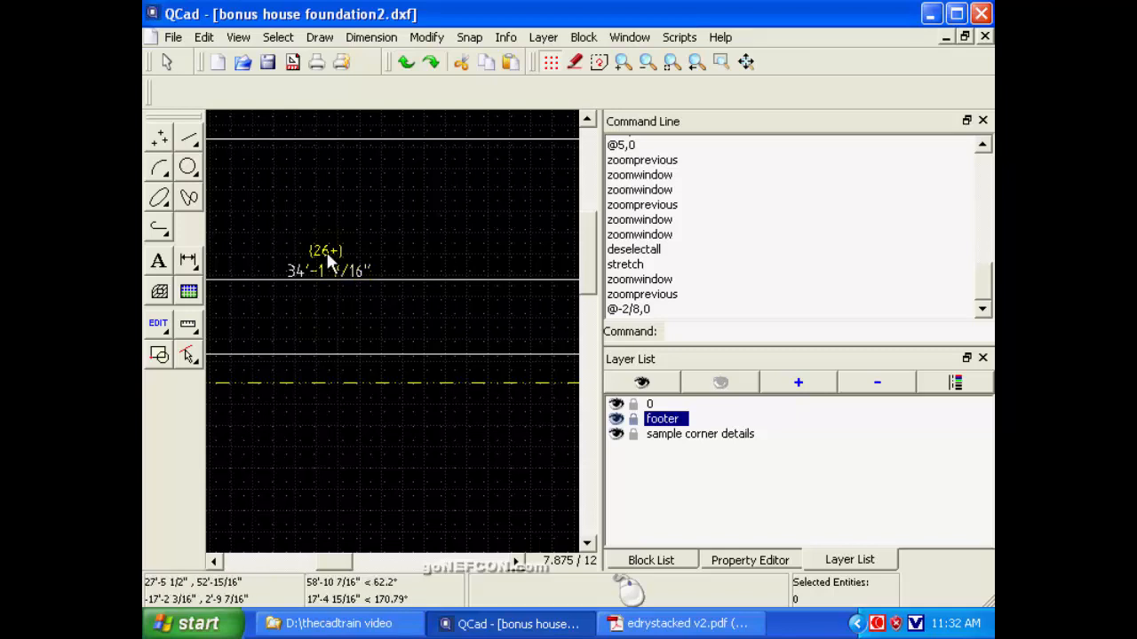
click(158, 325)
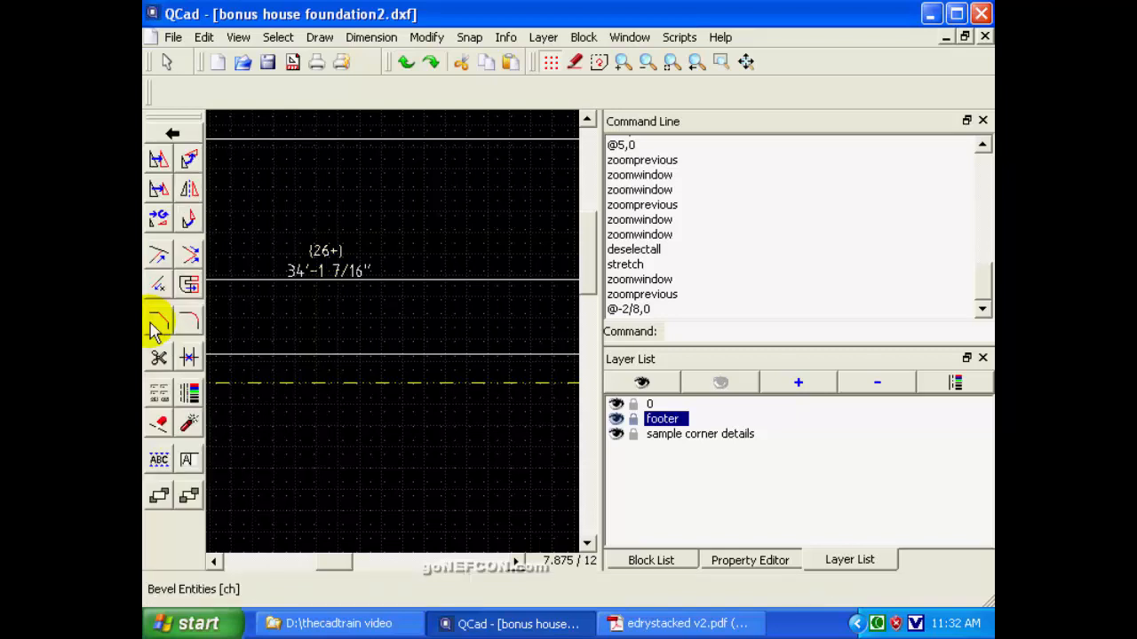
click(187, 459)
click(323, 253)
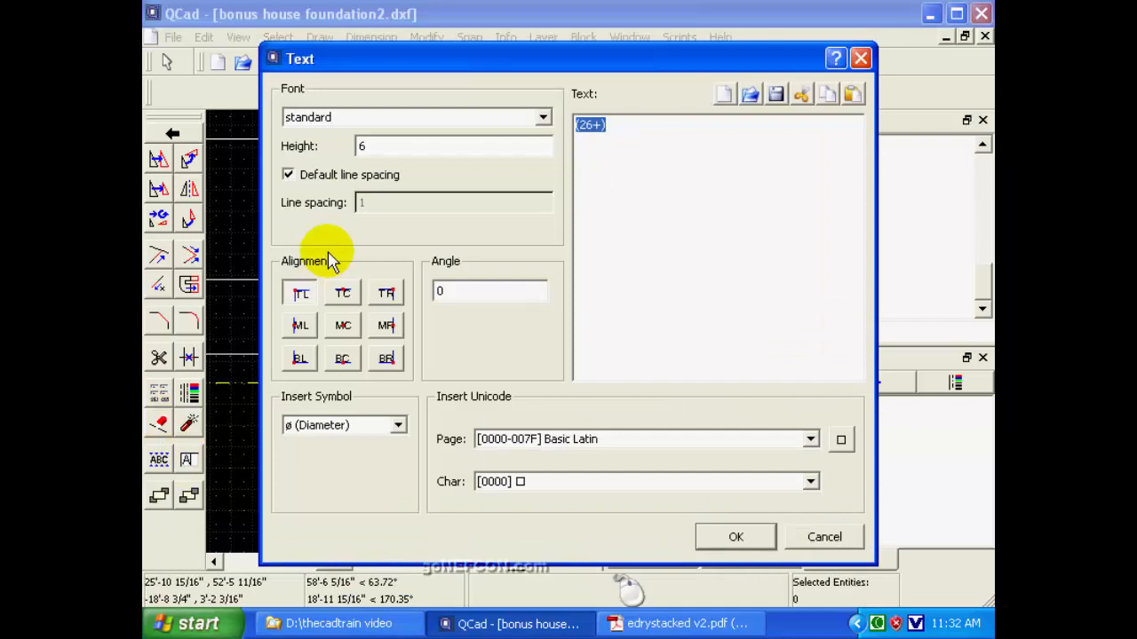
click(593, 124)
key(BackSpace)
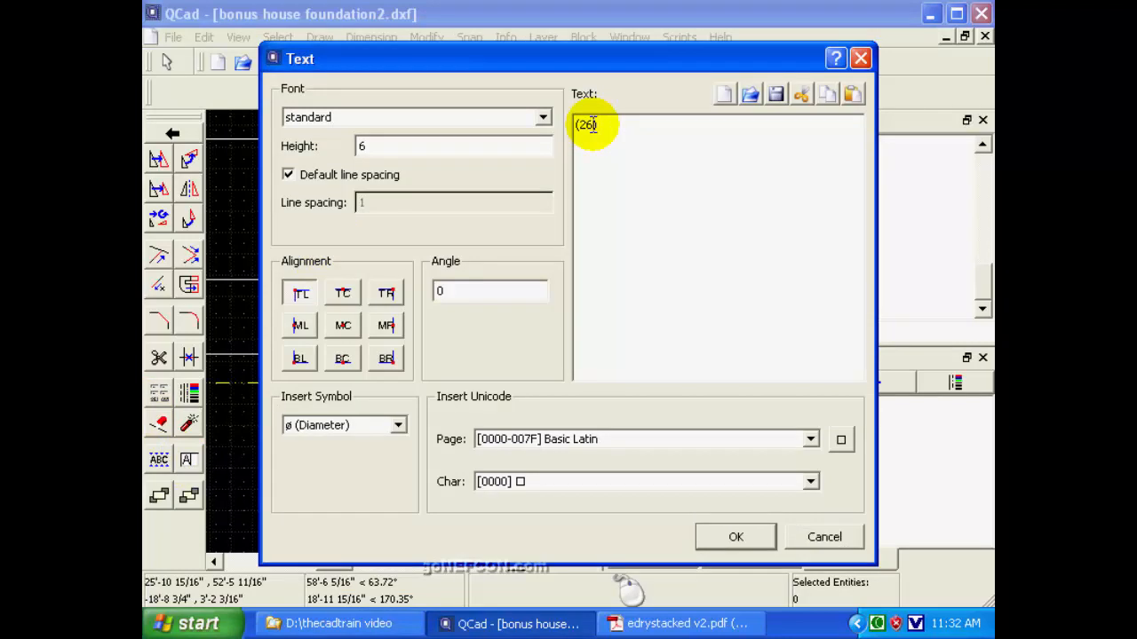
click(730, 538)
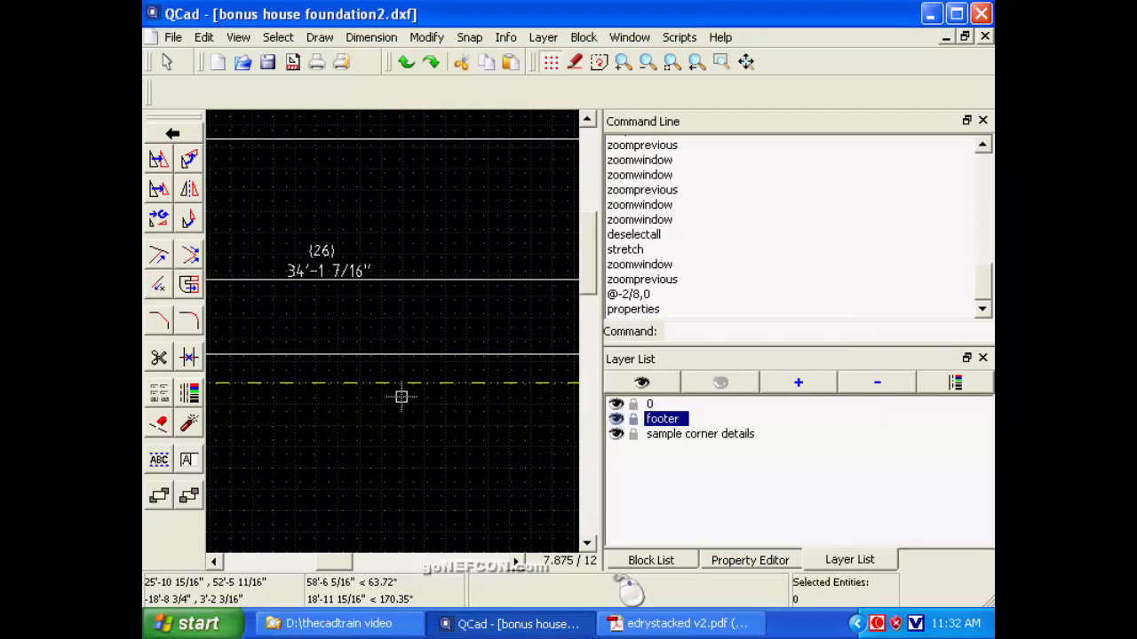
Examine the left upper wall's block count label and dimension text up close.
click(696, 64)
click(696, 64)
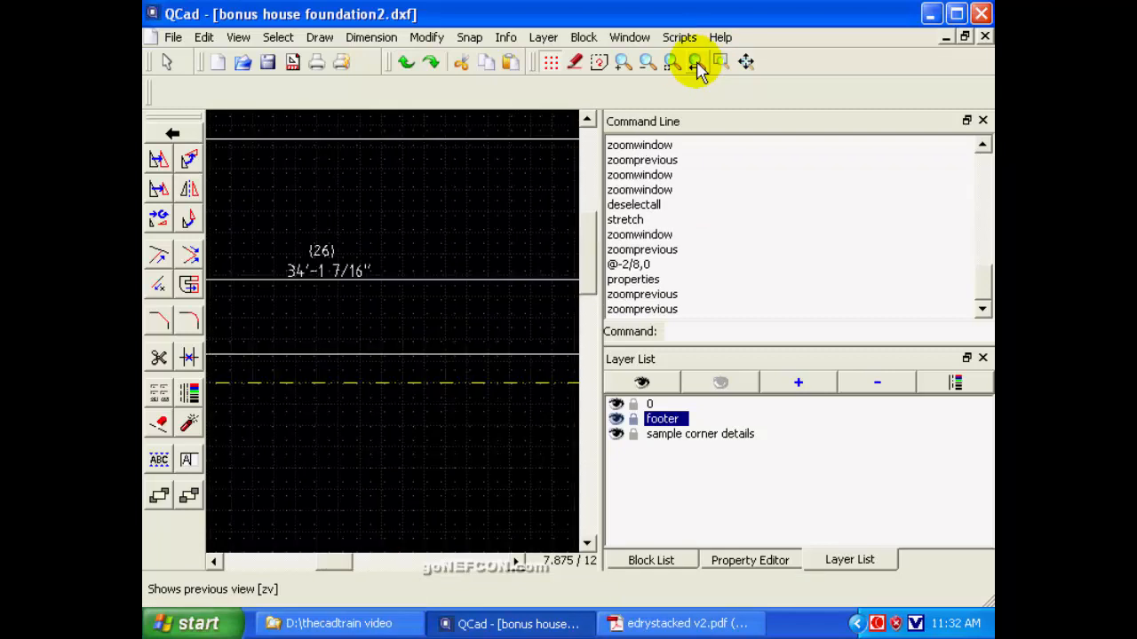
click(647, 63)
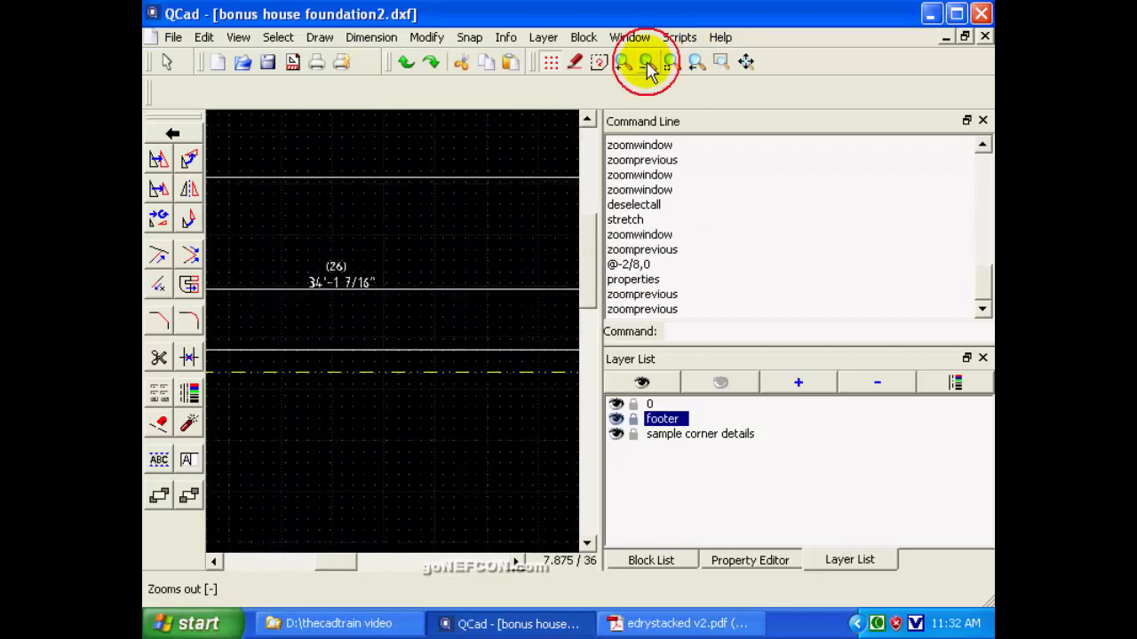
click(647, 63)
click(646, 63)
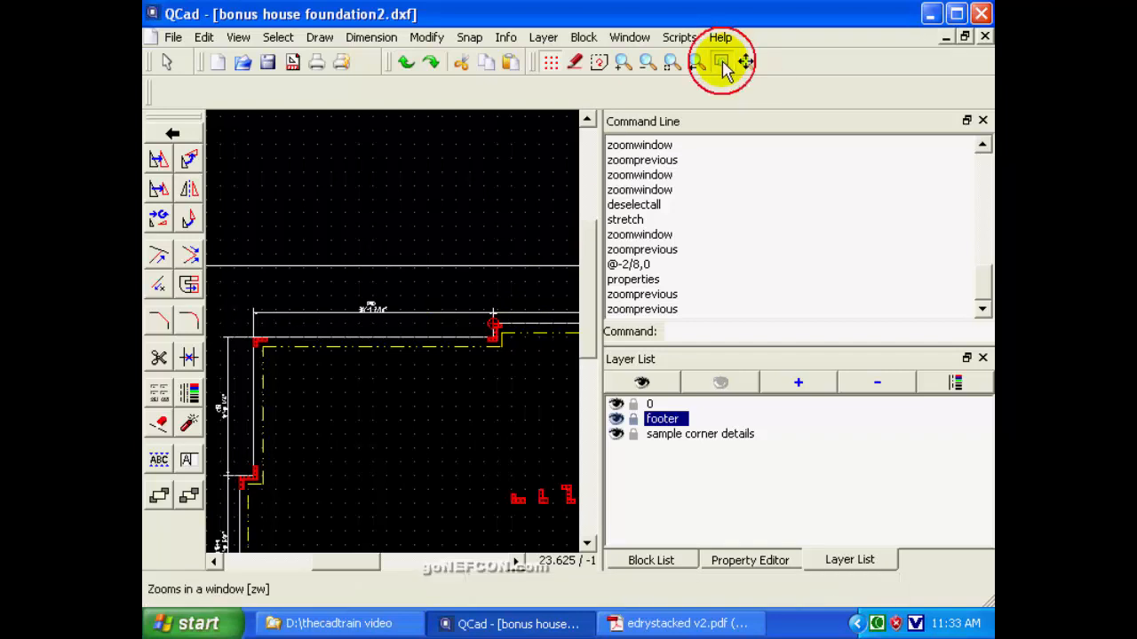
click(722, 62)
click(345, 288)
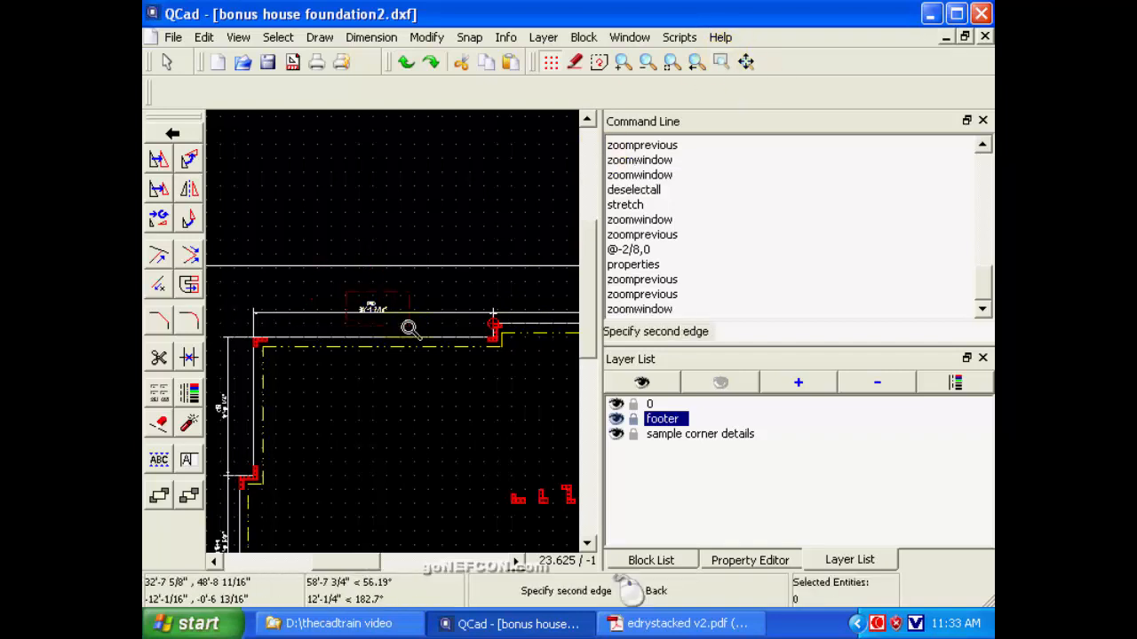
click(408, 329)
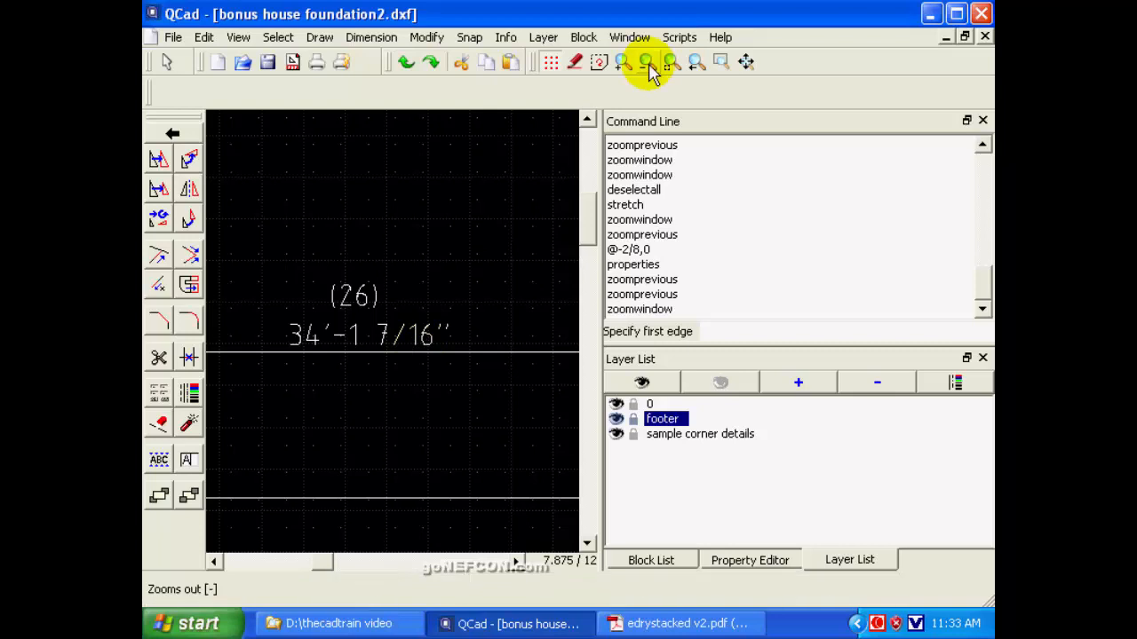
click(696, 64)
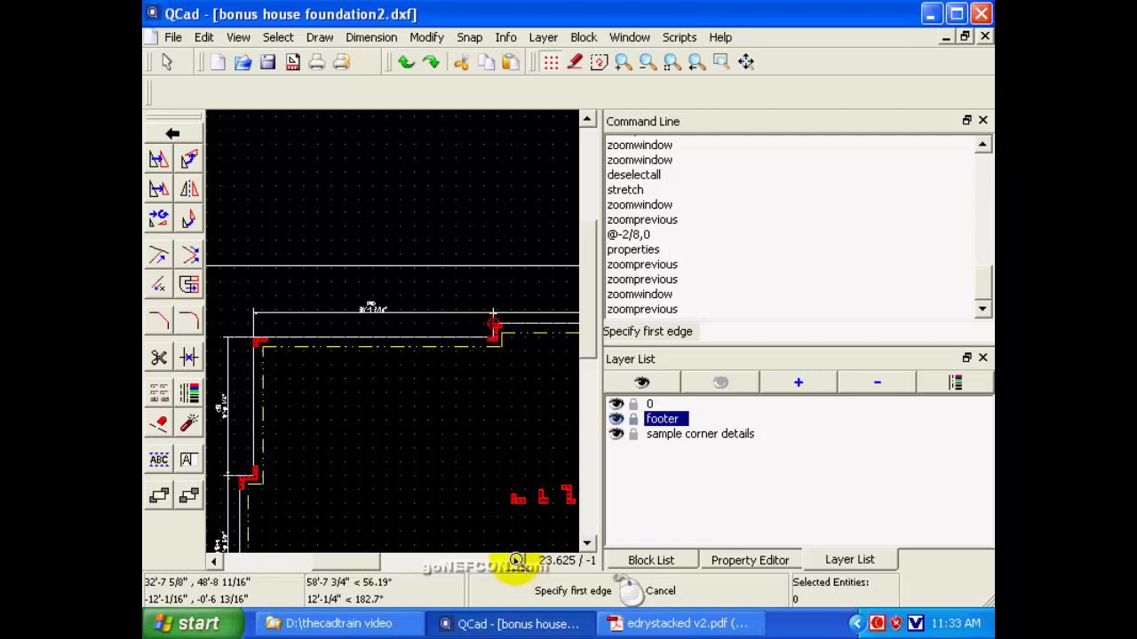
Deselect all entities, start a Stretch with free positioning, and enclose the stepped corner between the two upper walls.
click(515, 561)
click(515, 561)
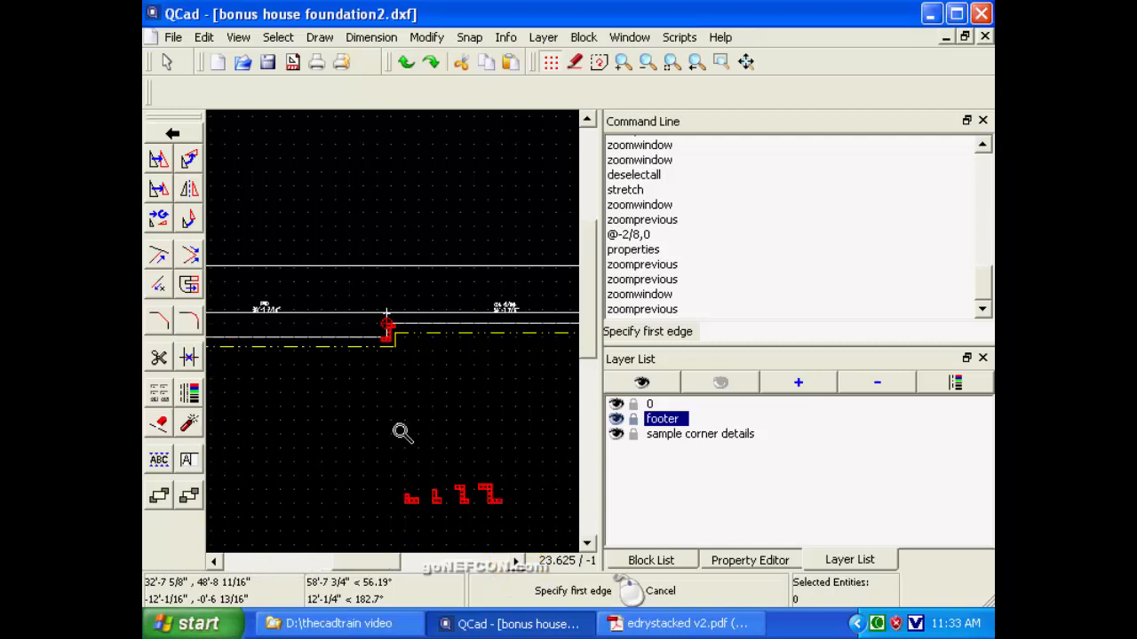
right_click(377, 380)
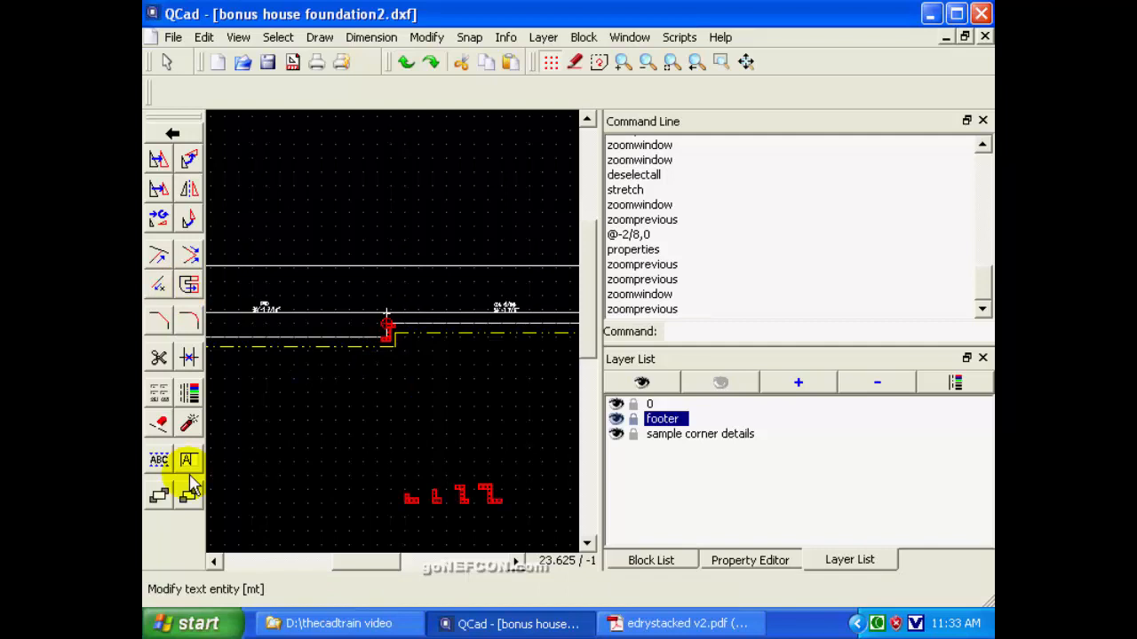
click(166, 62)
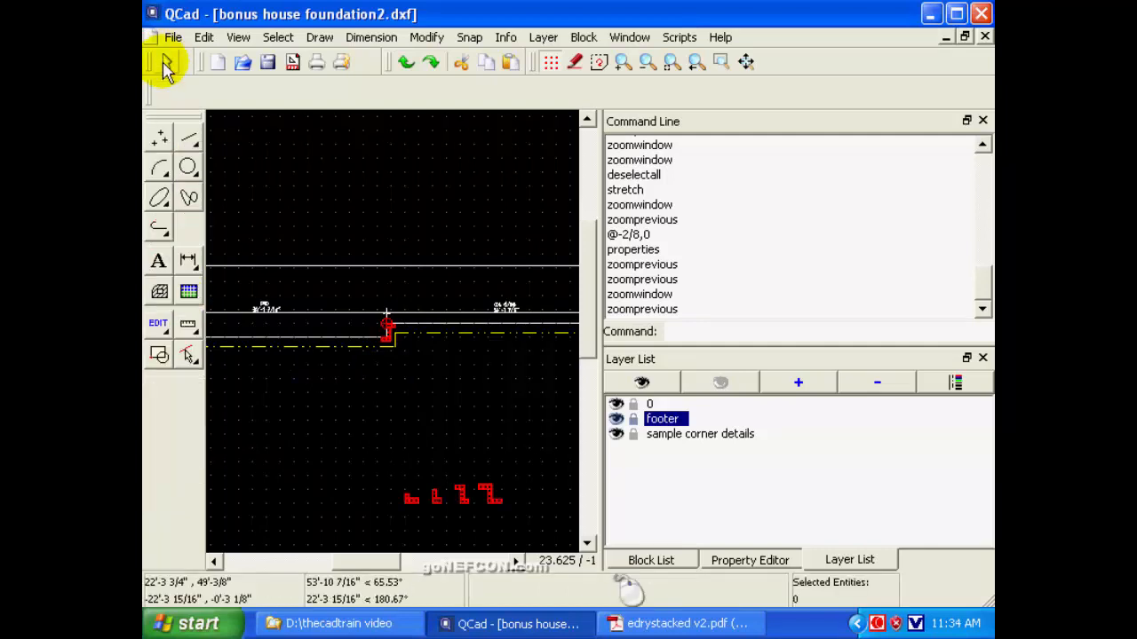
click(189, 353)
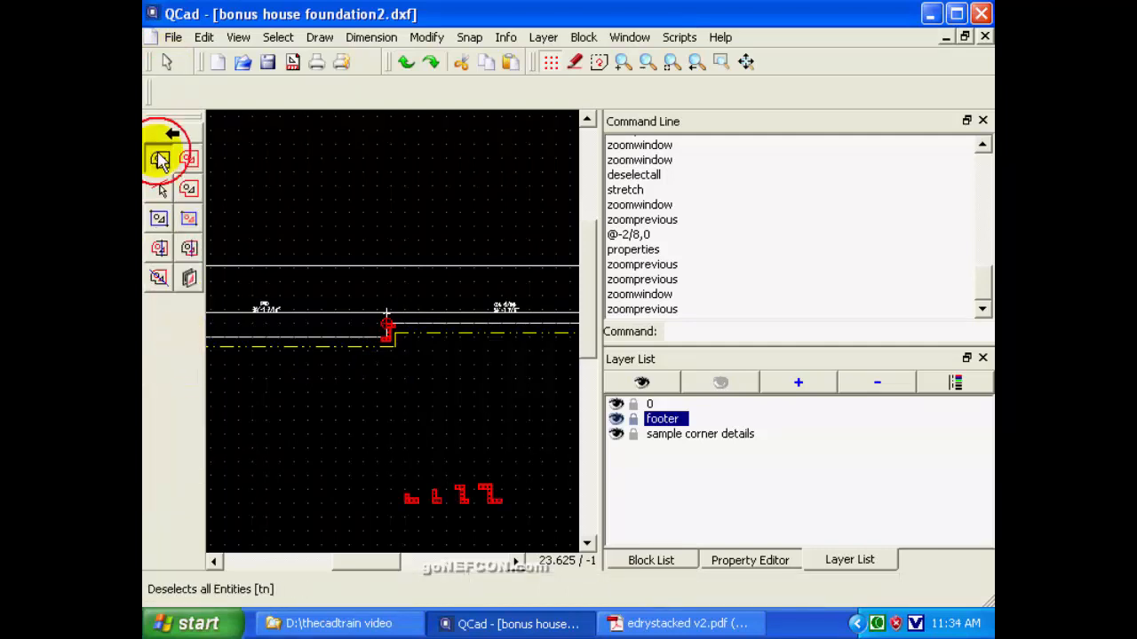
click(159, 158)
click(166, 62)
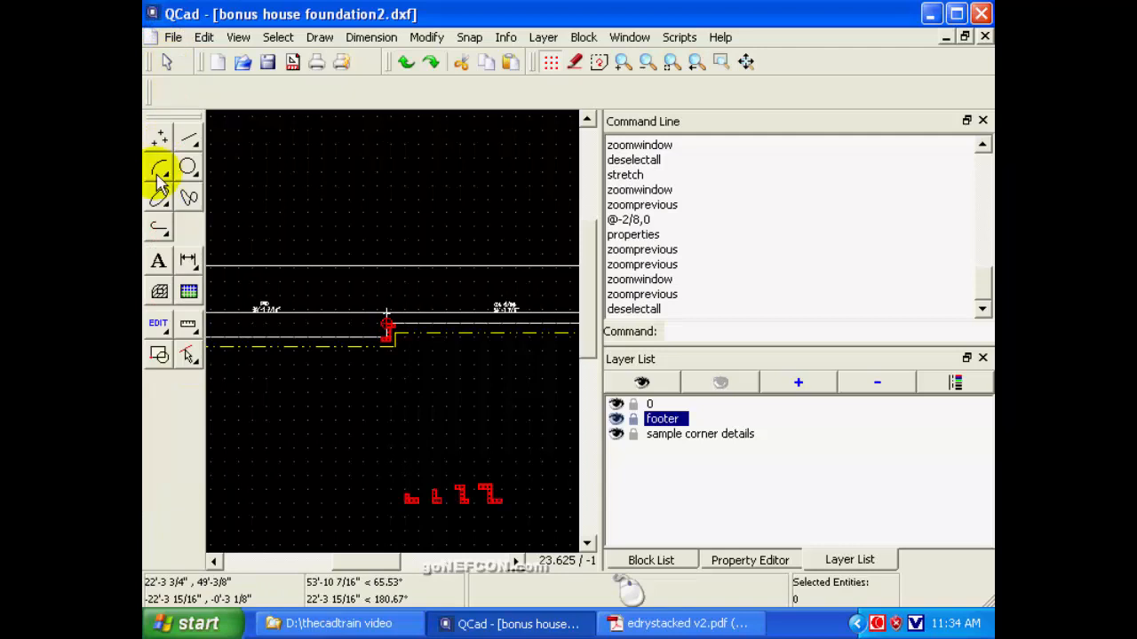
click(159, 326)
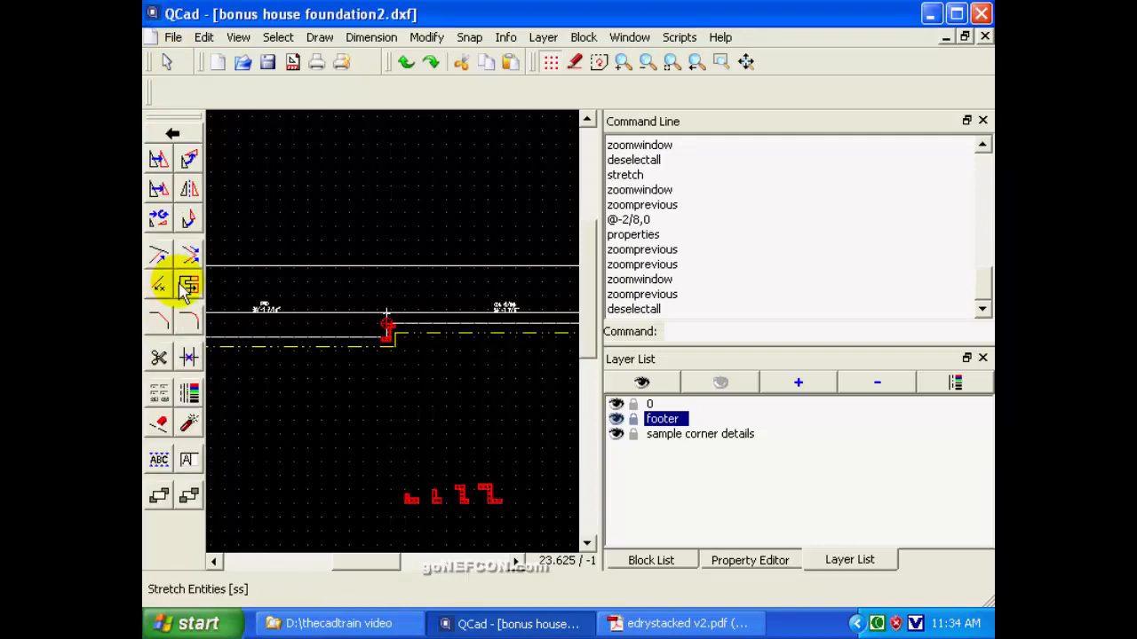
click(181, 284)
click(159, 158)
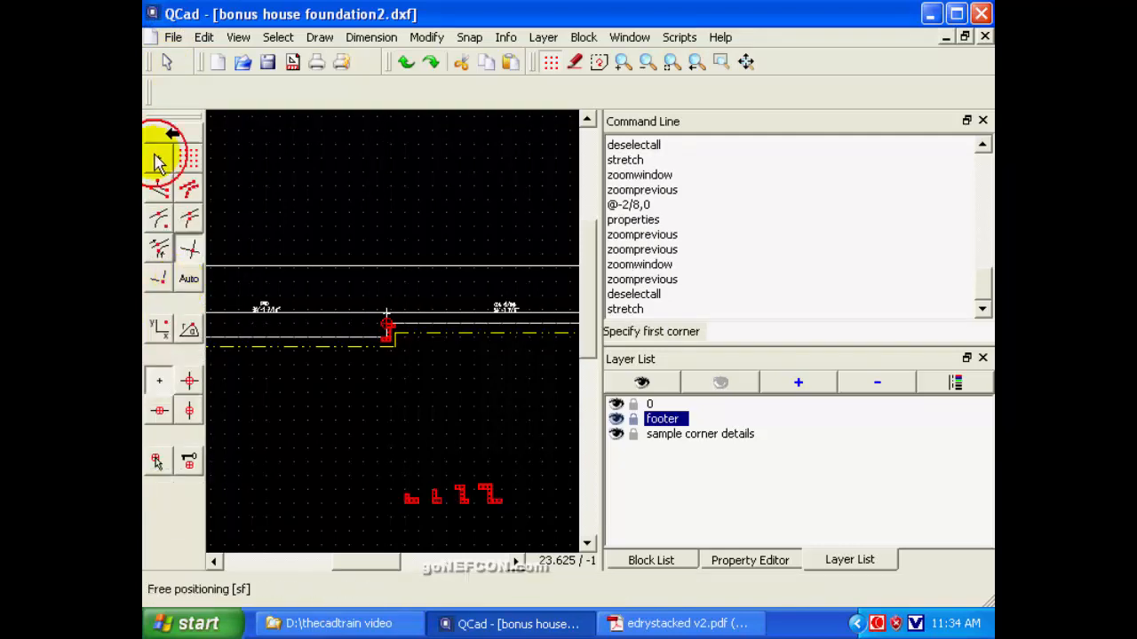
click(369, 291)
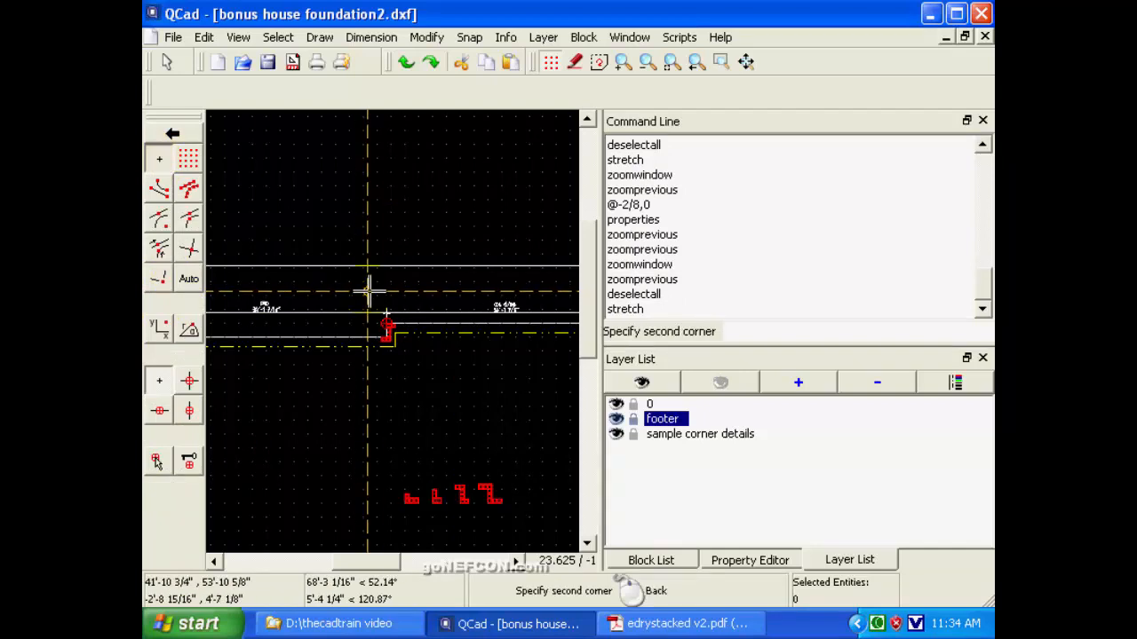
click(411, 367)
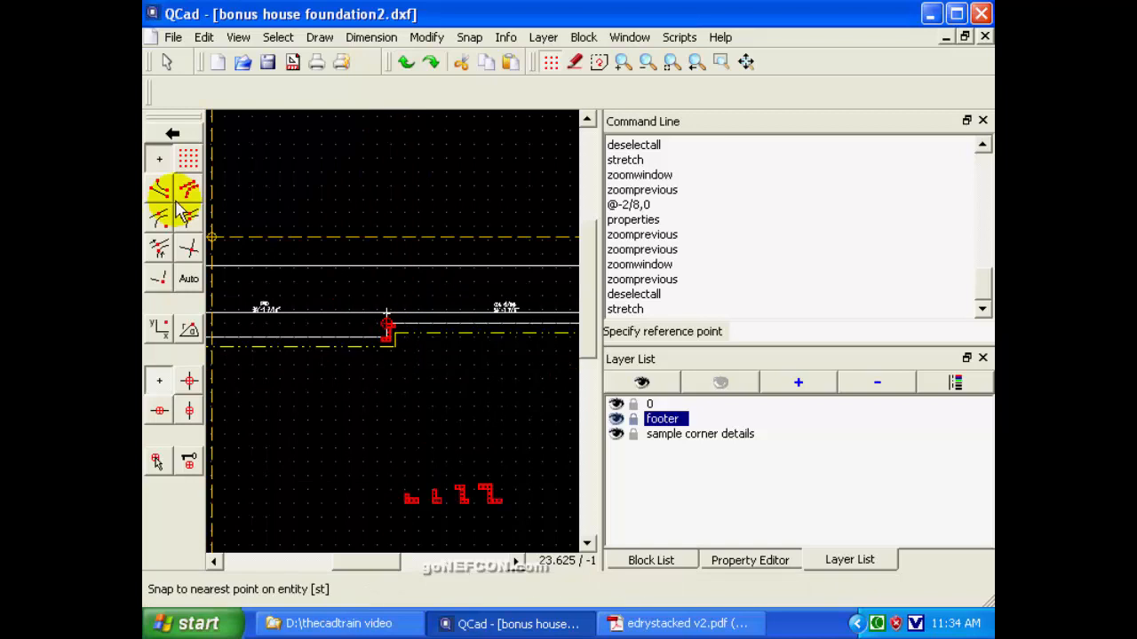
Stretch the enclosed corner by @1/16,0 from the wall intersection at its upper block, using intersection snapping, and end the command.
click(189, 249)
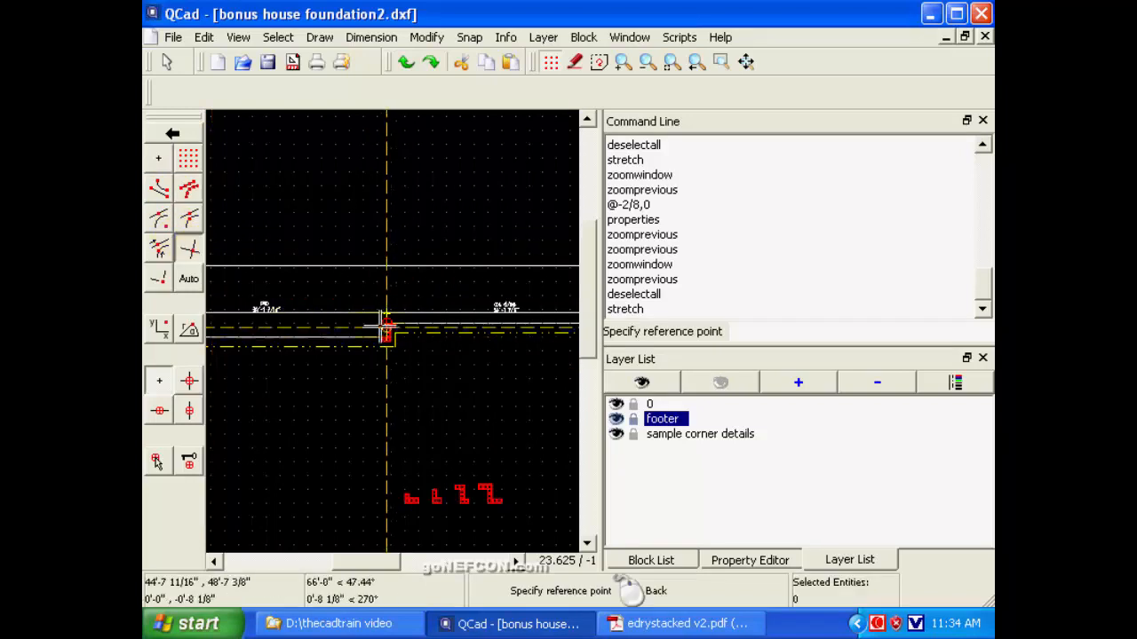
click(386, 327)
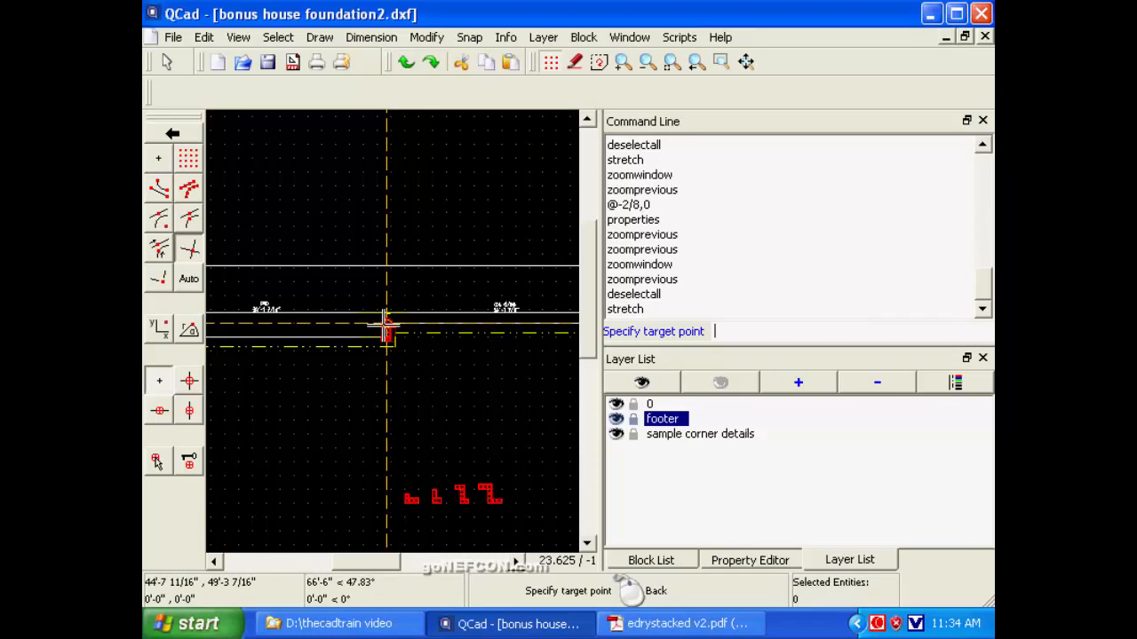
text(@1/16,0)
key(Return)
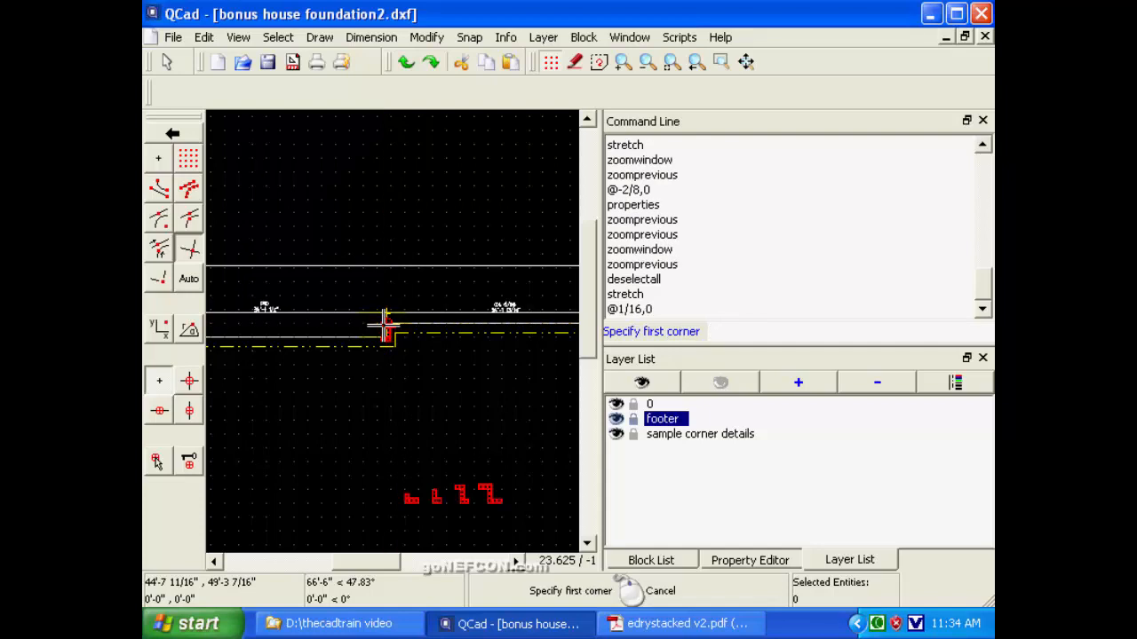
right_click(385, 329)
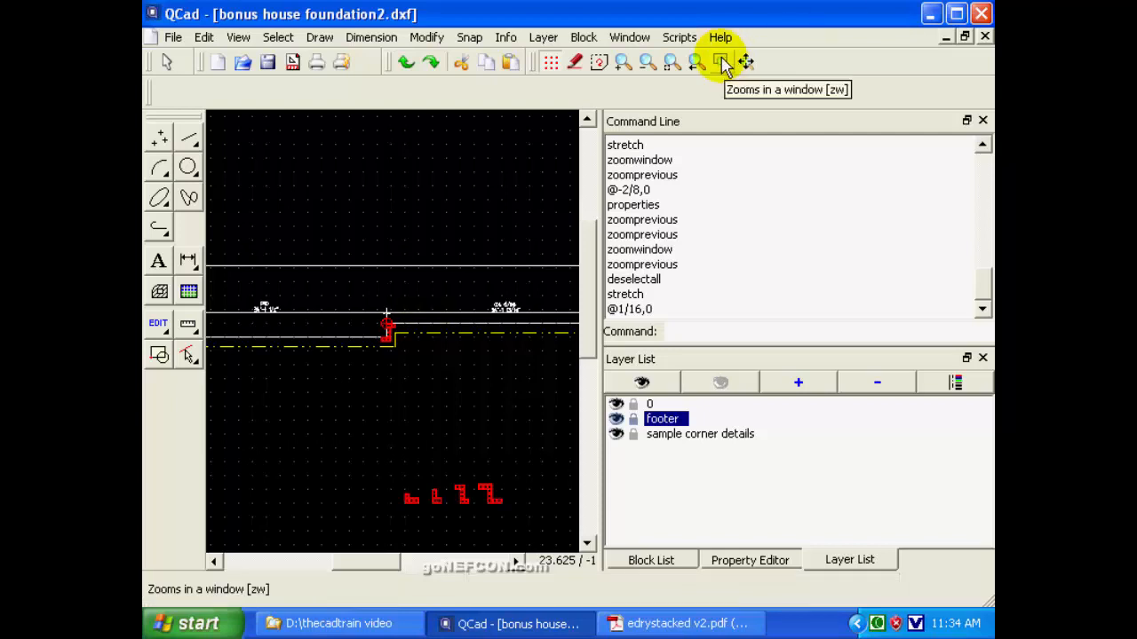
Check the left upper wall's dimension against the 26-block row in edrystacked v2.pdf in Adobe Reader, and return to QCad.
click(695, 63)
click(236, 291)
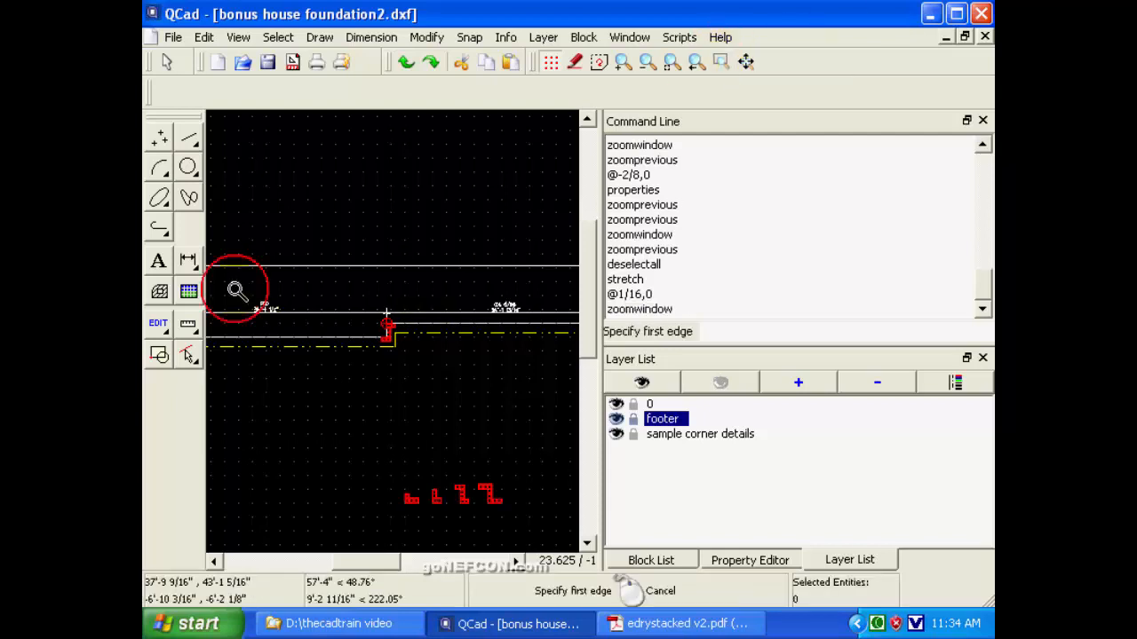
click(299, 322)
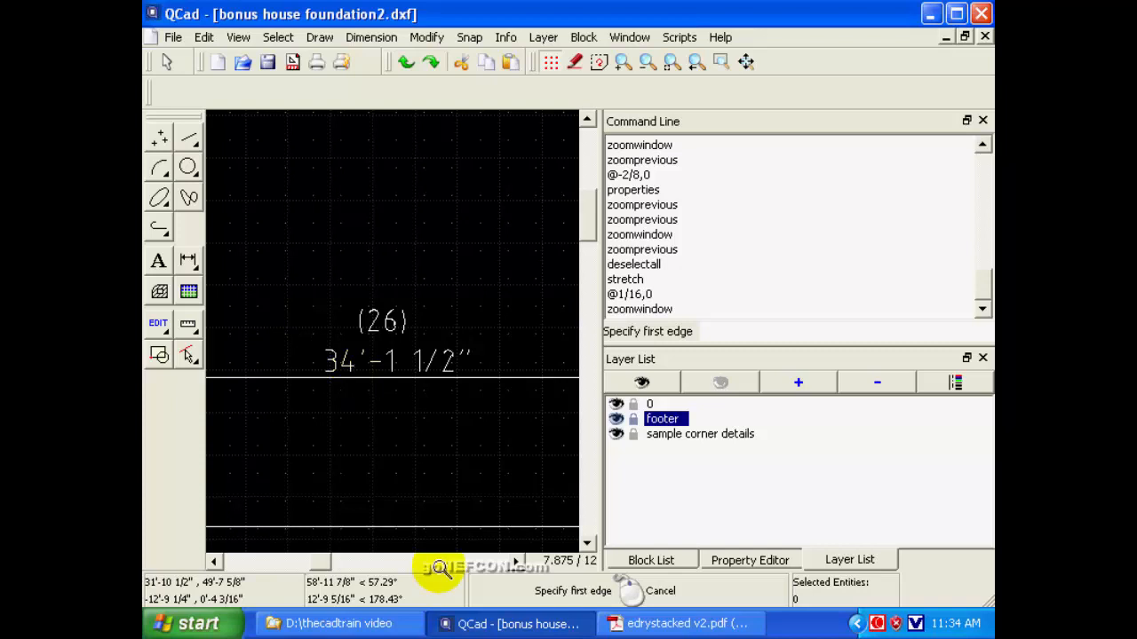
click(651, 625)
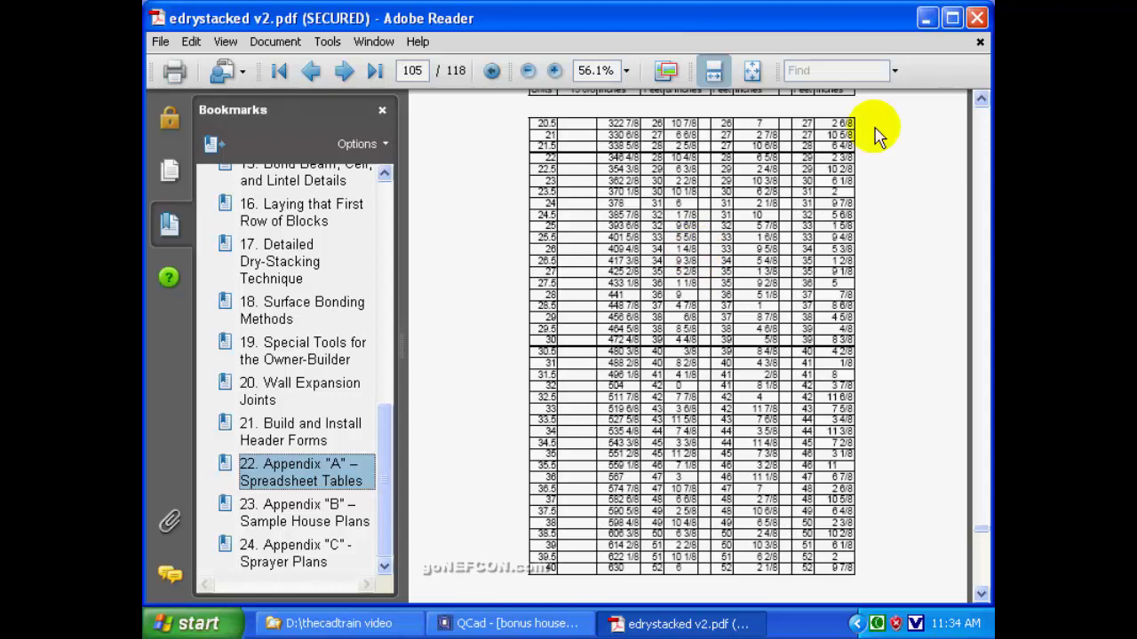
key(alt+Tab)
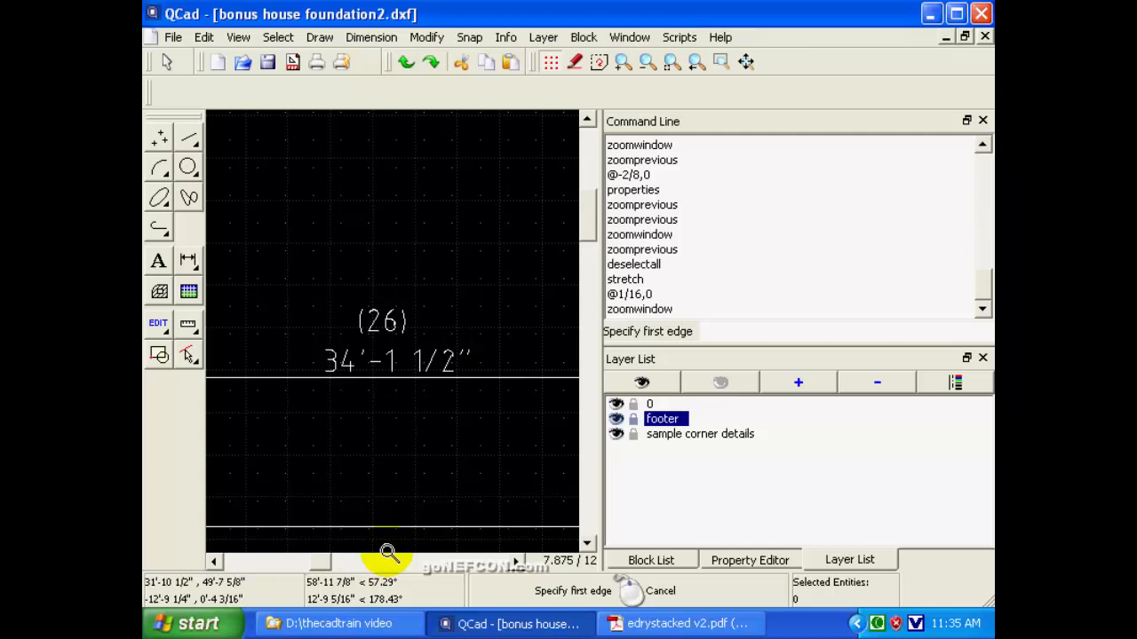
Examine the right lower wall's block count label and dimension text up close.
click(696, 65)
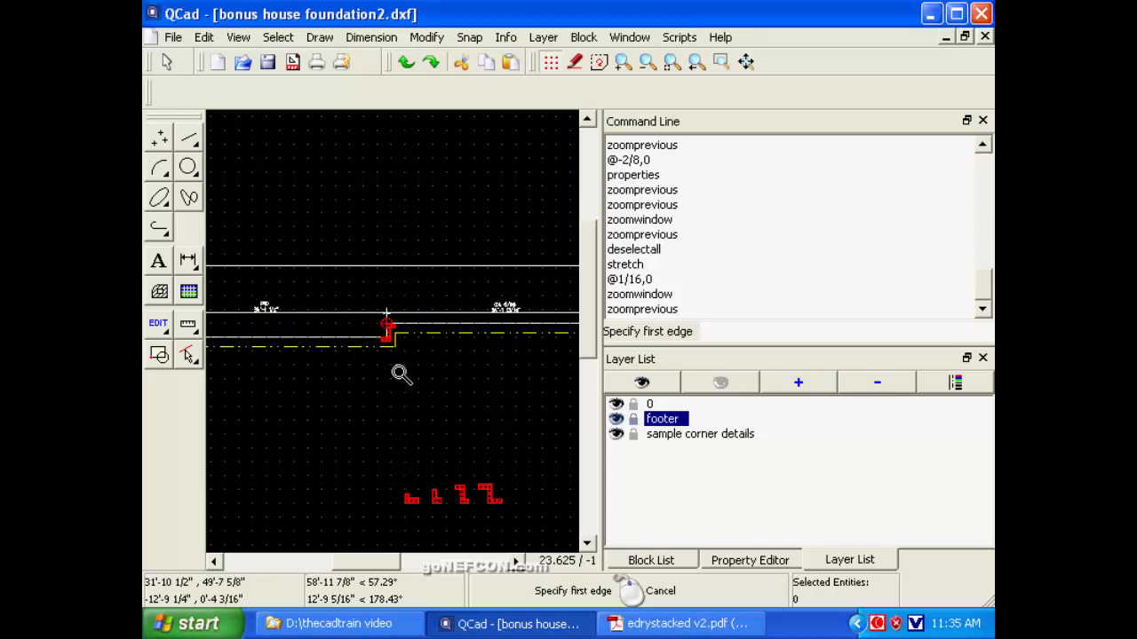
click(672, 61)
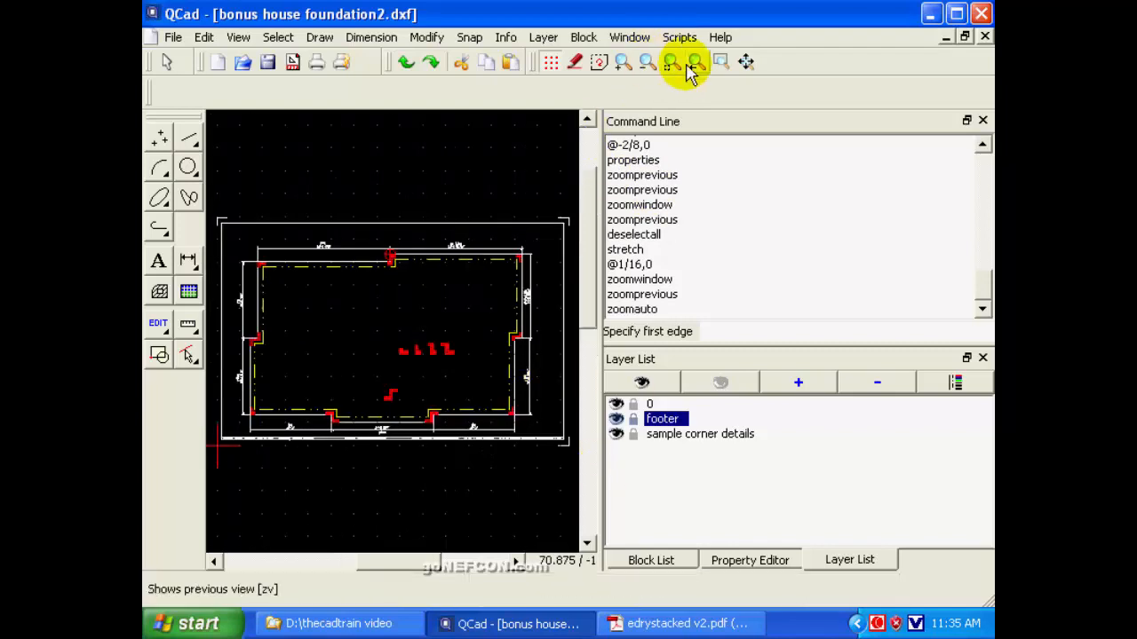
click(721, 61)
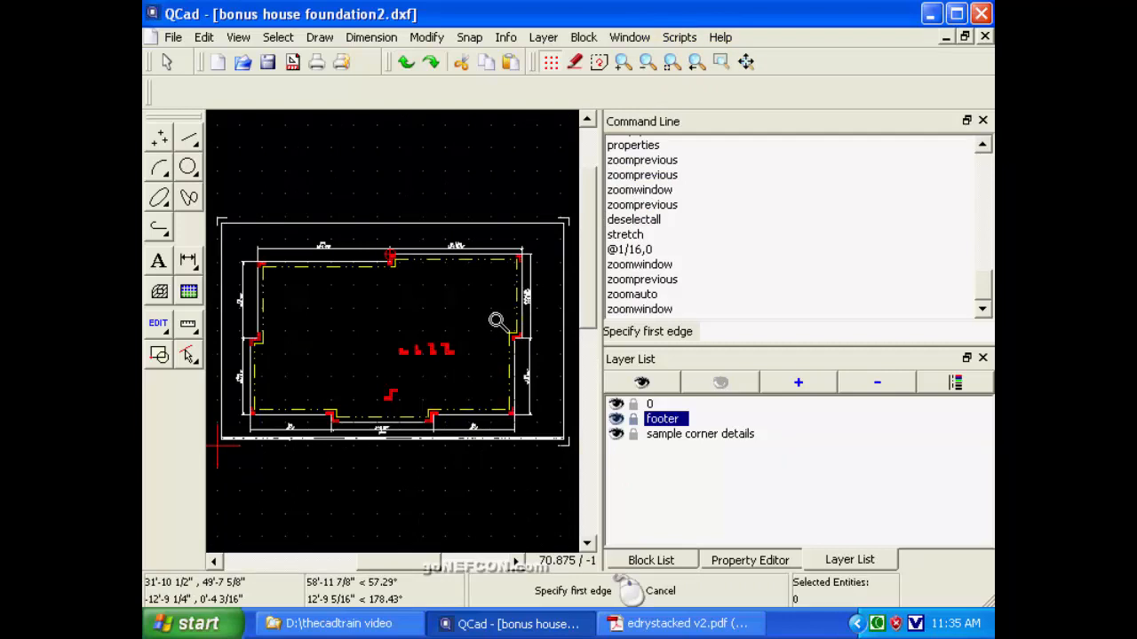
click(495, 320)
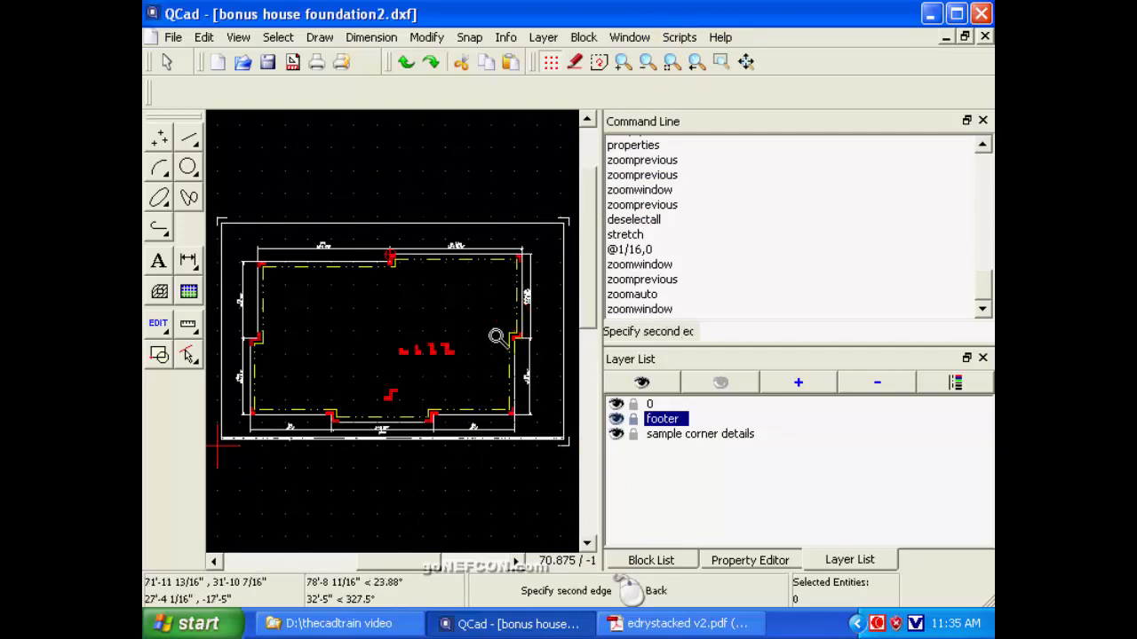
click(544, 421)
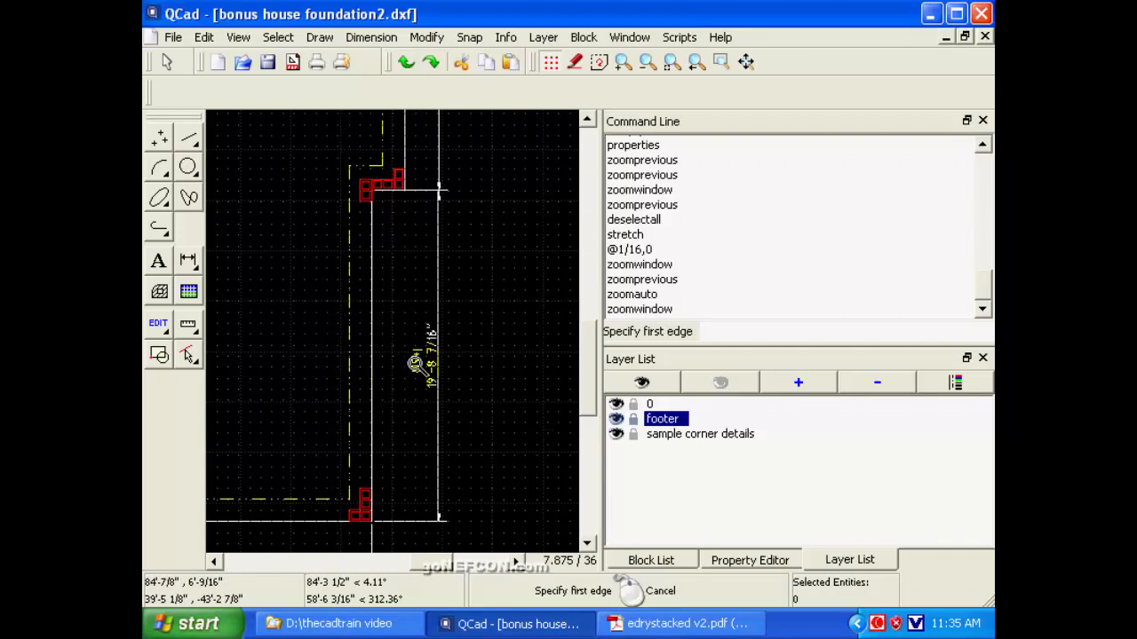
click(721, 61)
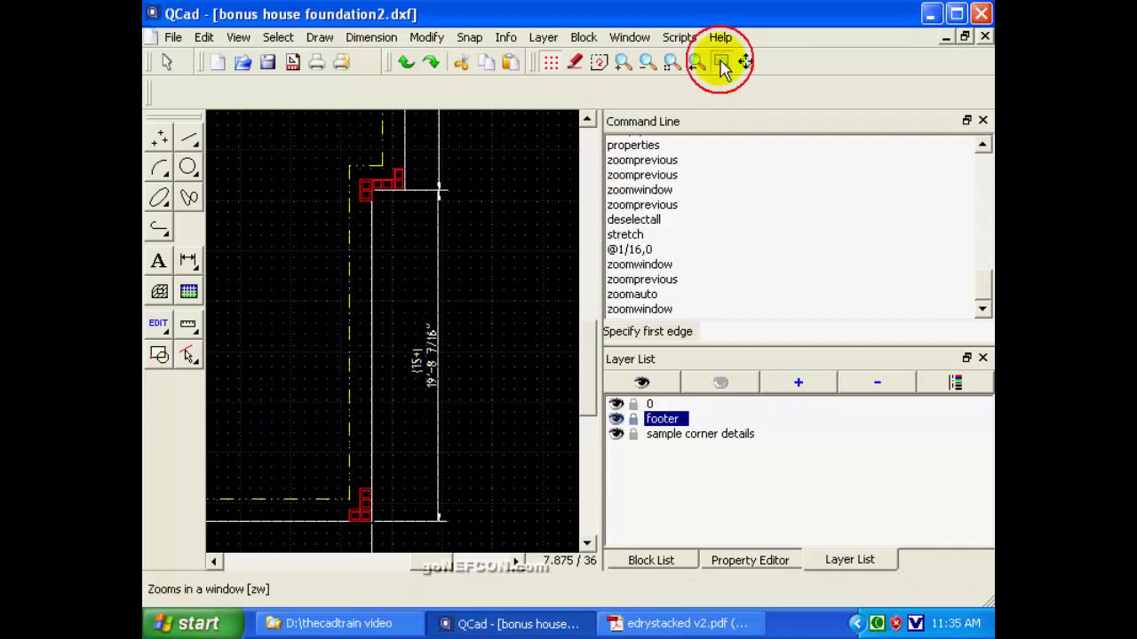
click(397, 318)
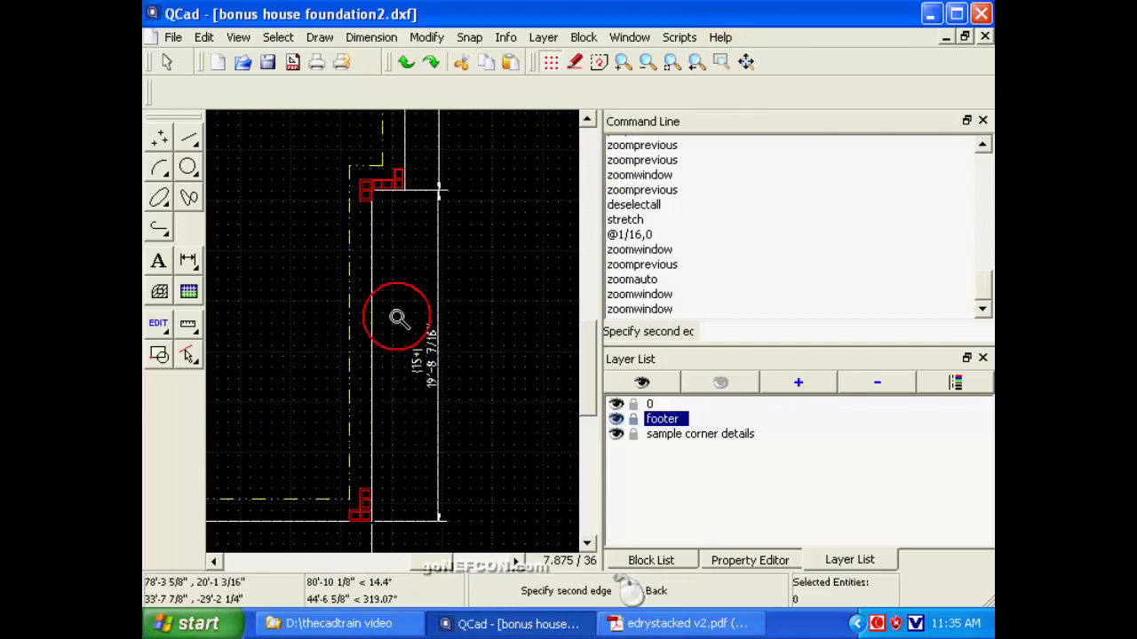
click(471, 411)
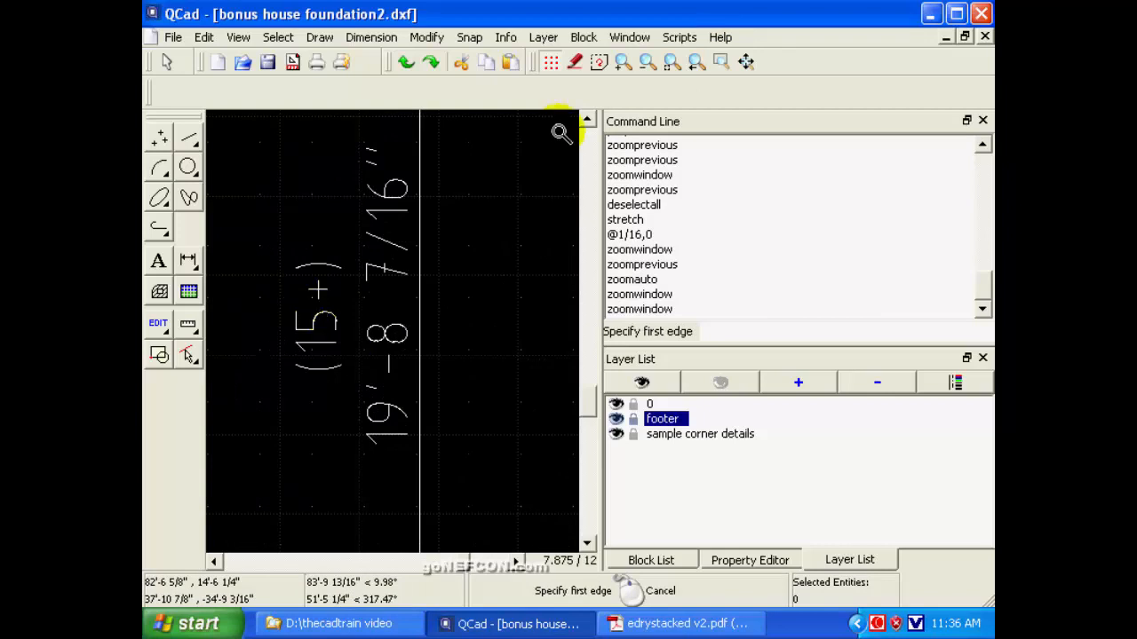
click(696, 71)
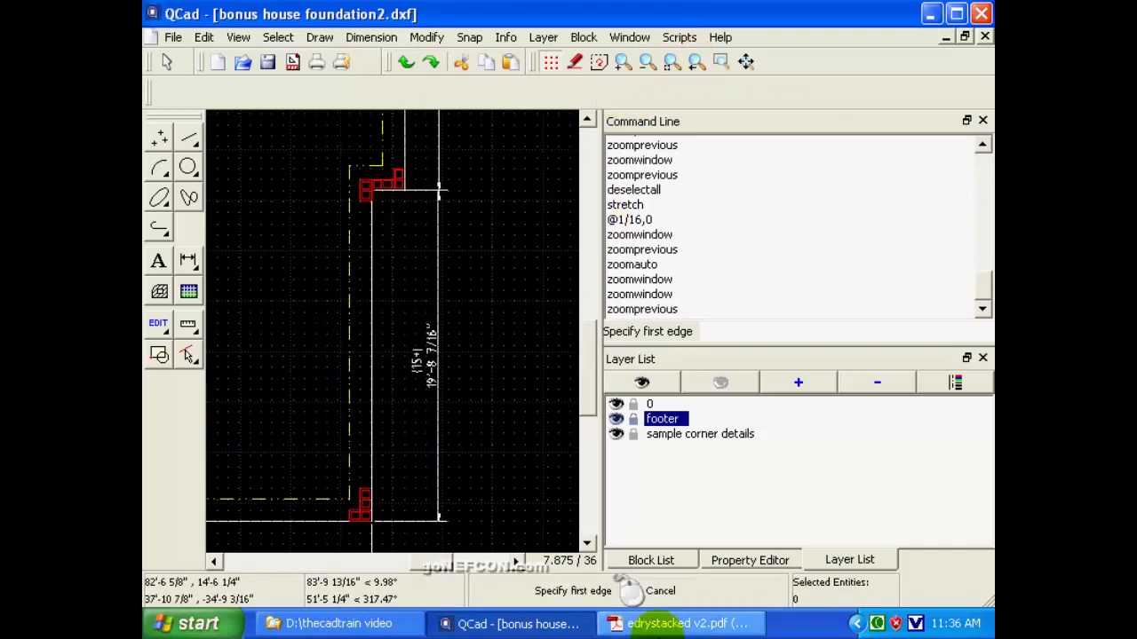
Look up the 15-block row in edrystacked v2.pdf in Adobe Reader, return to QCad, and compare it with the right lower wall's dimension.
click(675, 625)
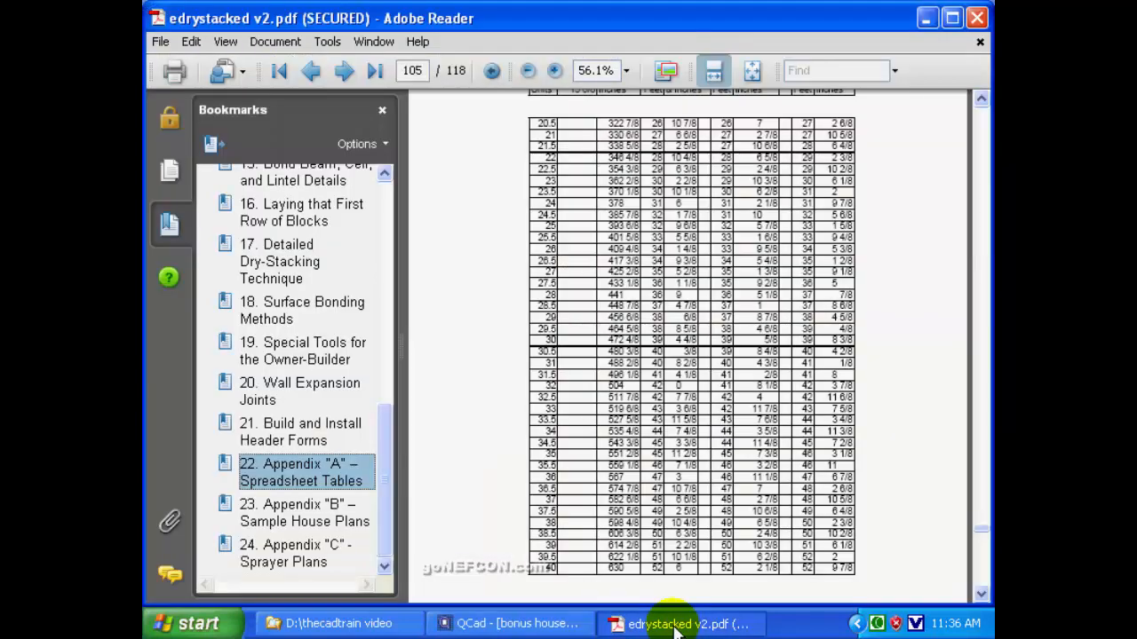
click(981, 118)
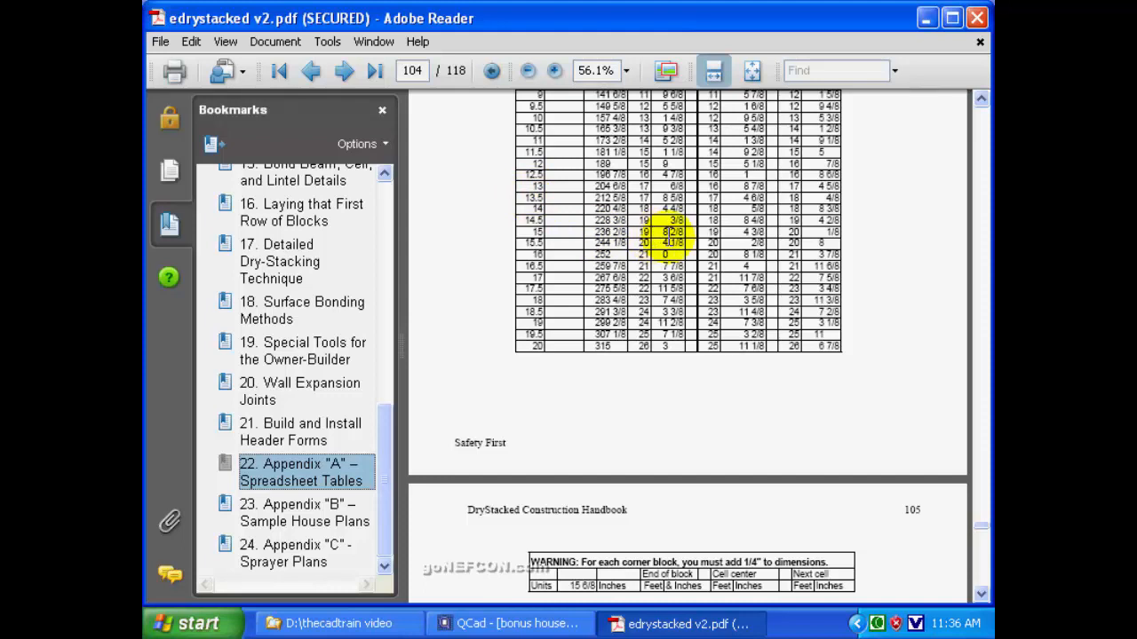
click(926, 17)
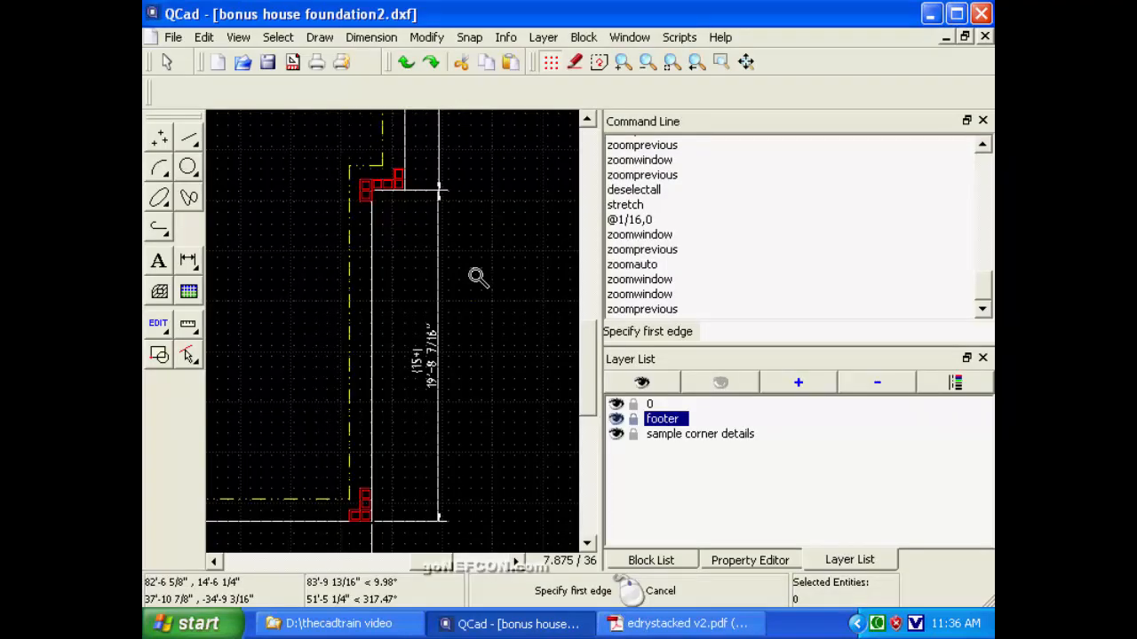
click(720, 61)
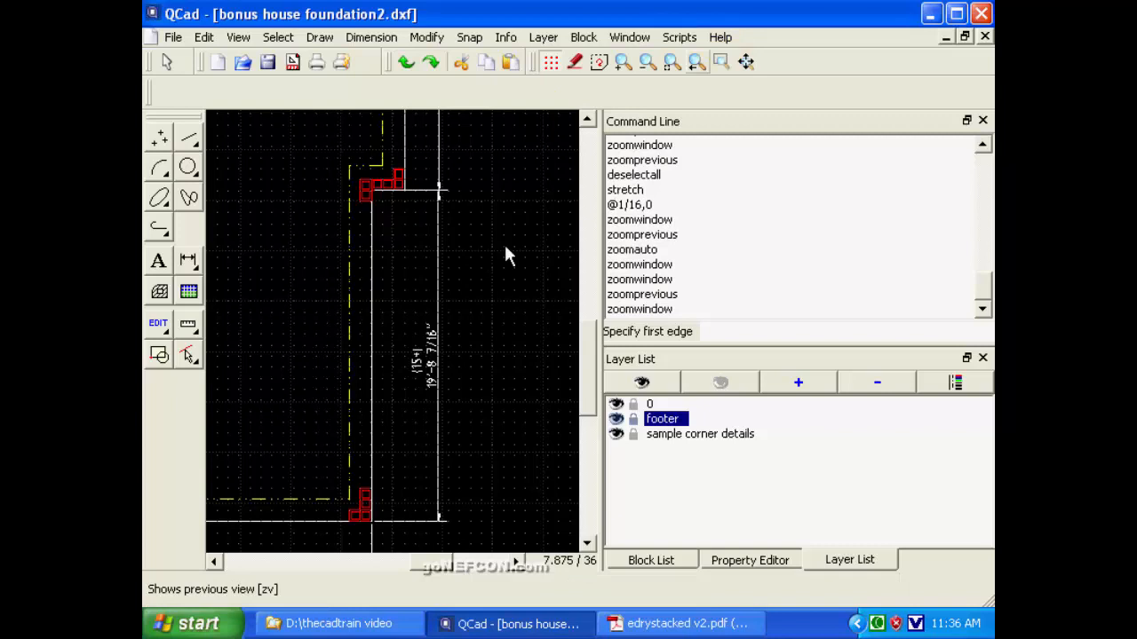
click(401, 317)
click(473, 416)
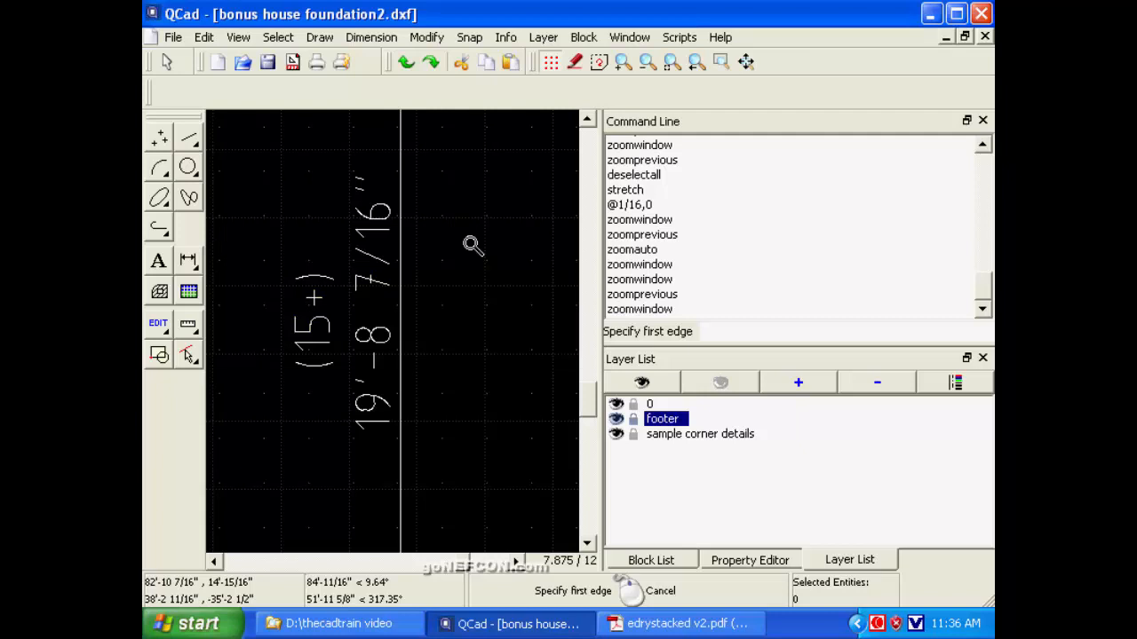
click(696, 64)
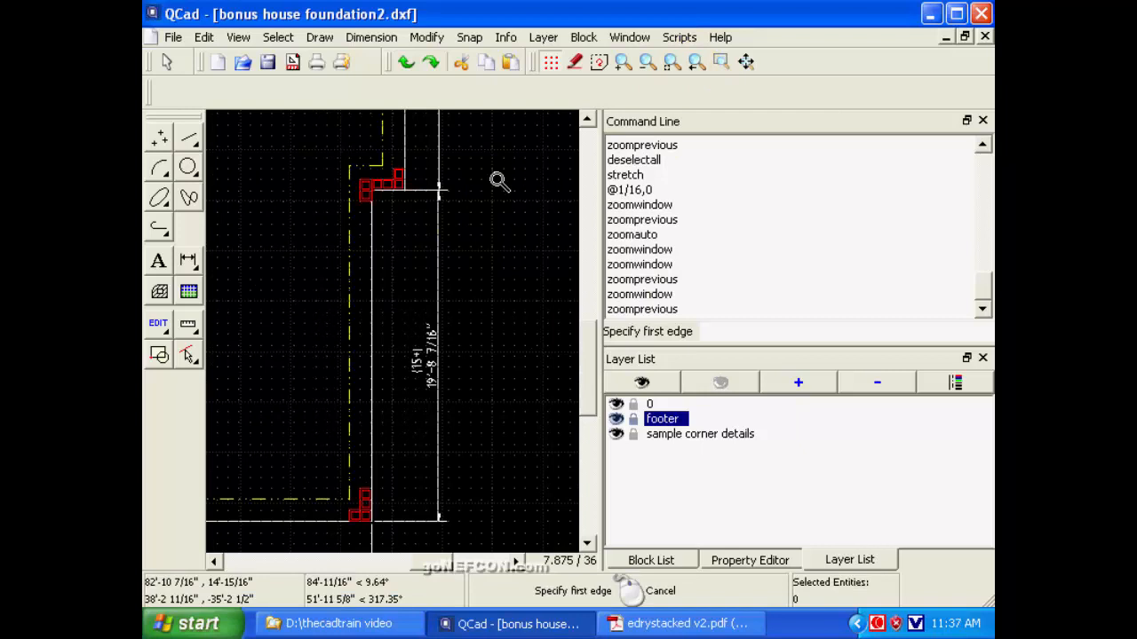
Deselect all entities, start a Stretch with free positioning, and enclose the stepped corner between the two right walls.
click(587, 119)
click(588, 119)
click(588, 119)
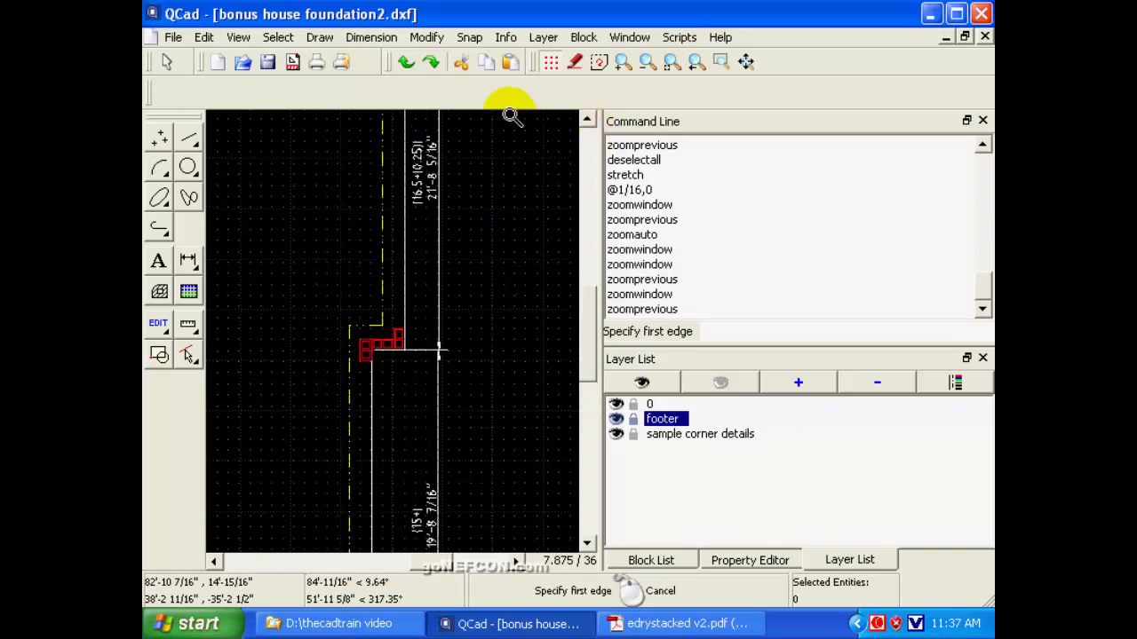
click(175, 353)
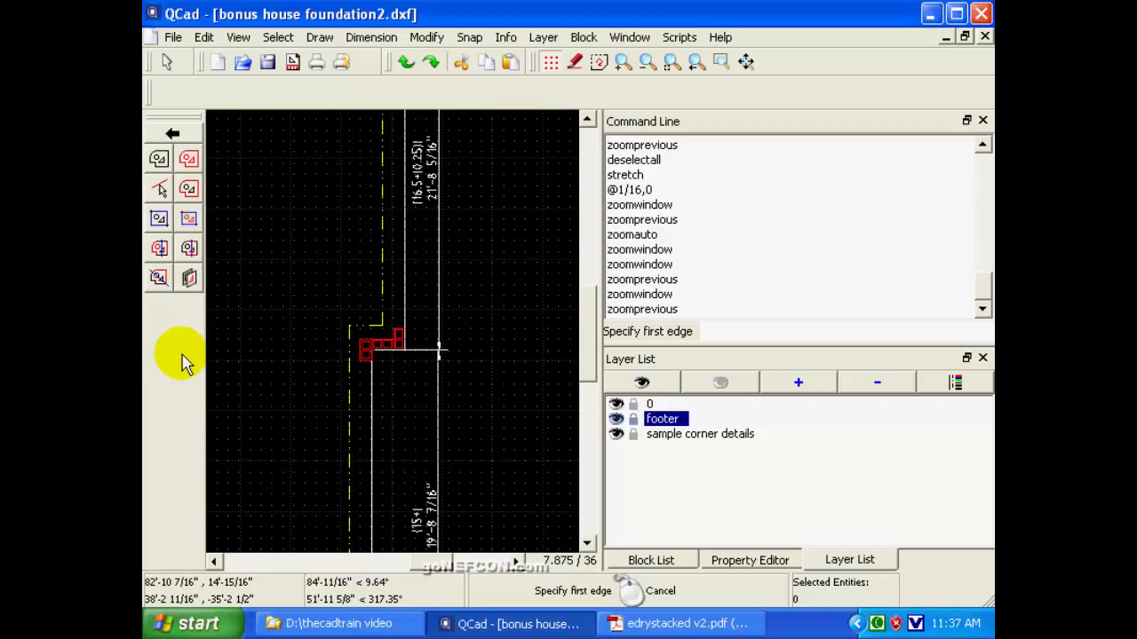
click(159, 160)
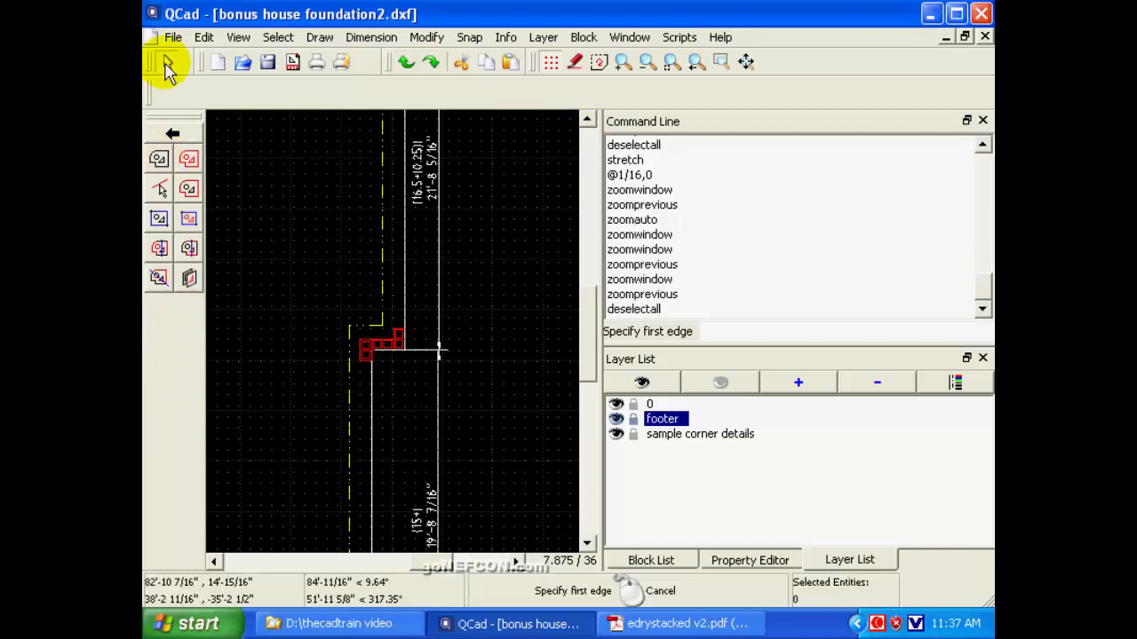
click(166, 62)
click(157, 319)
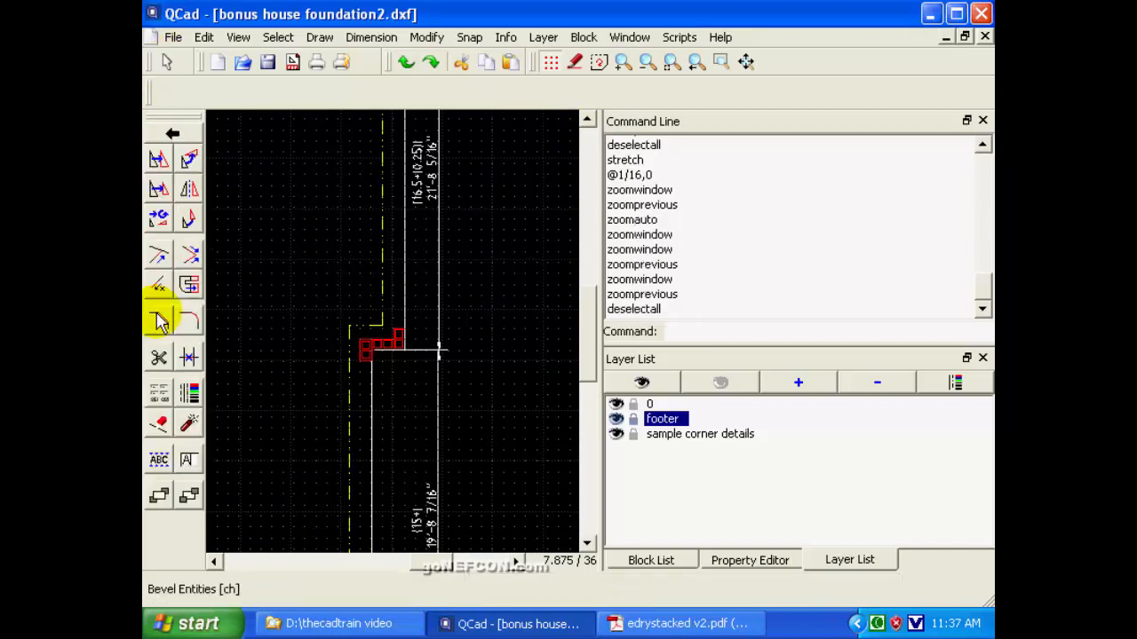
click(186, 280)
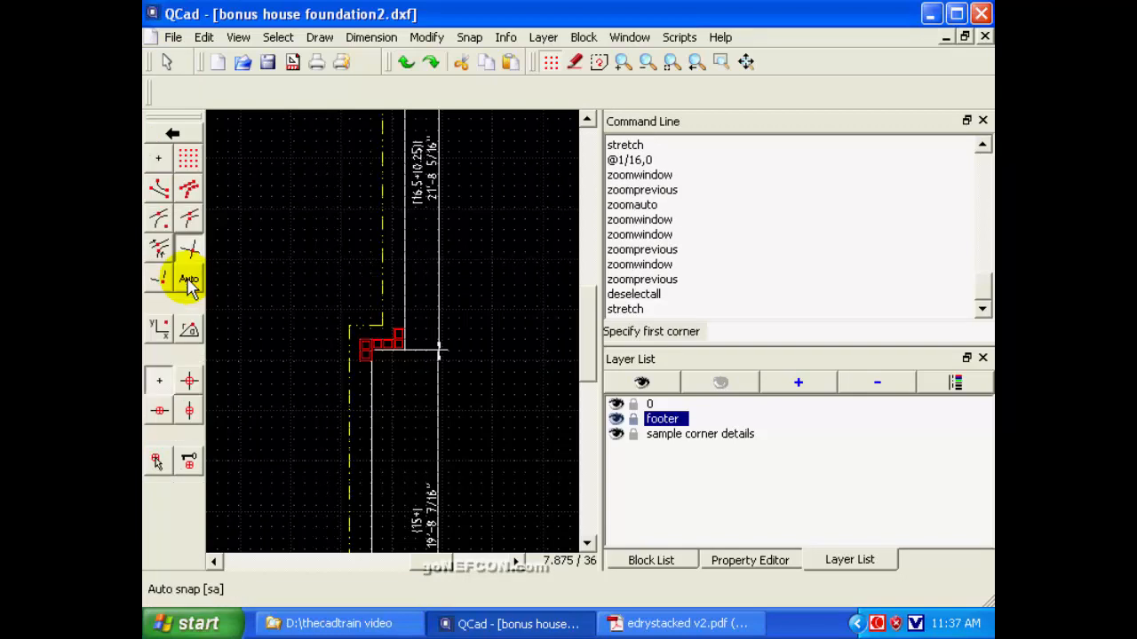
click(159, 158)
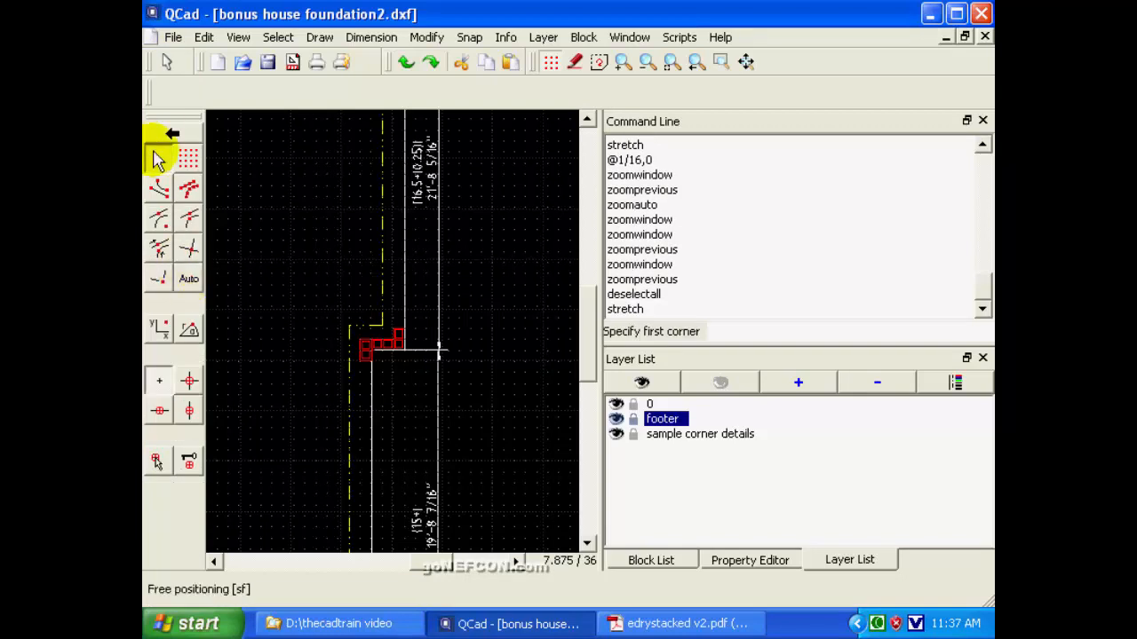
click(321, 311)
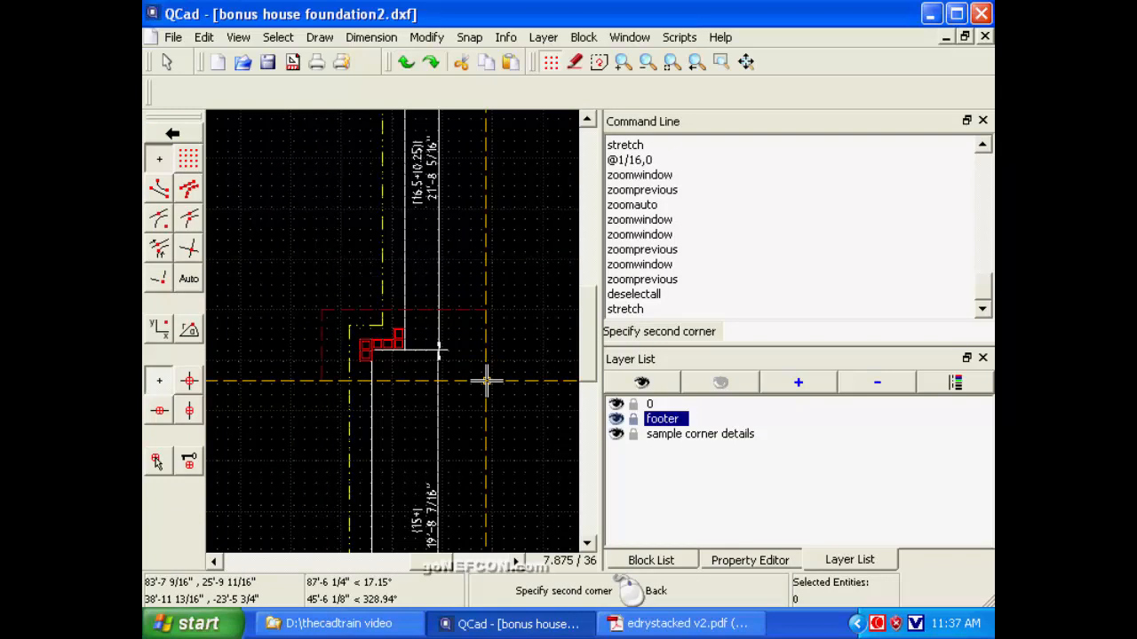
click(486, 380)
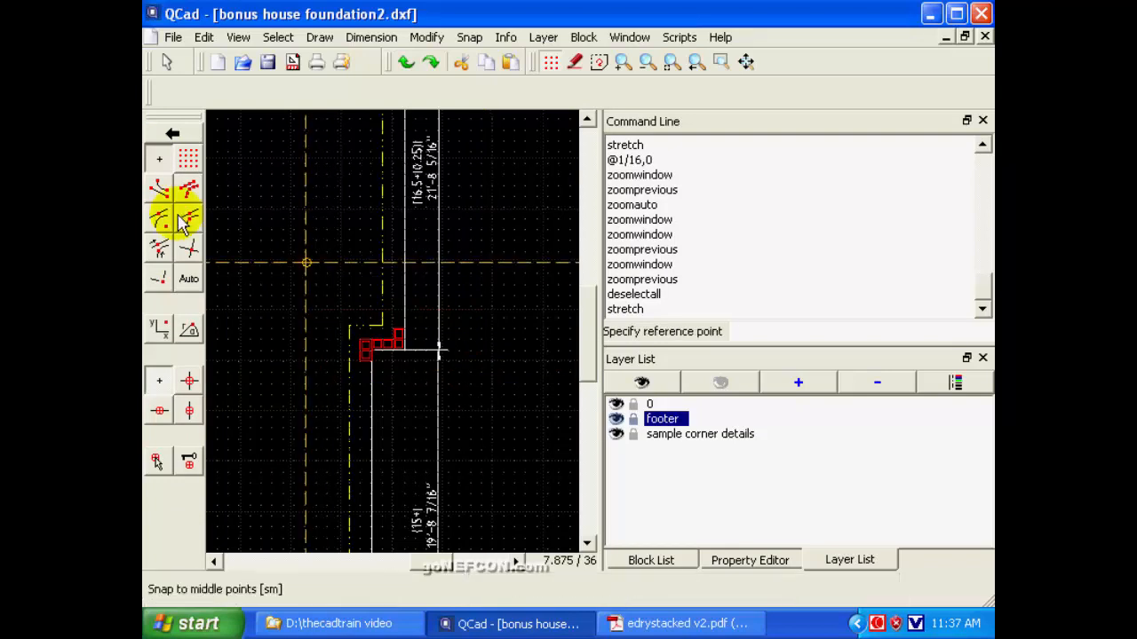
Stretch the enclosed corner by @0,-3/16 from the upper wall's outer corner, using intersection snapping.
click(186, 250)
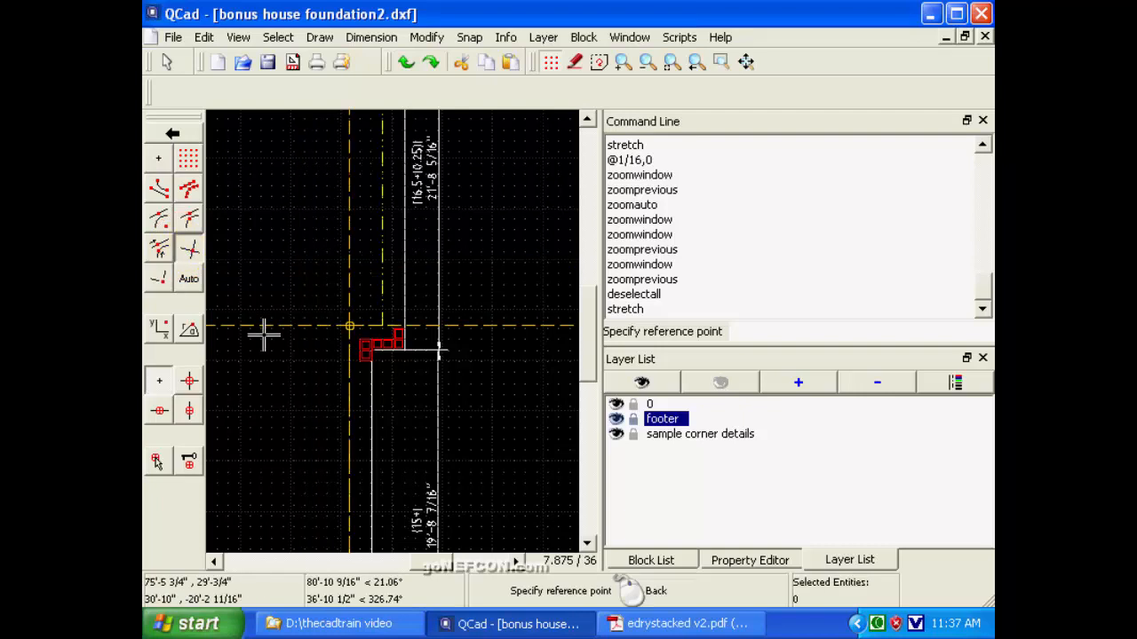
click(406, 353)
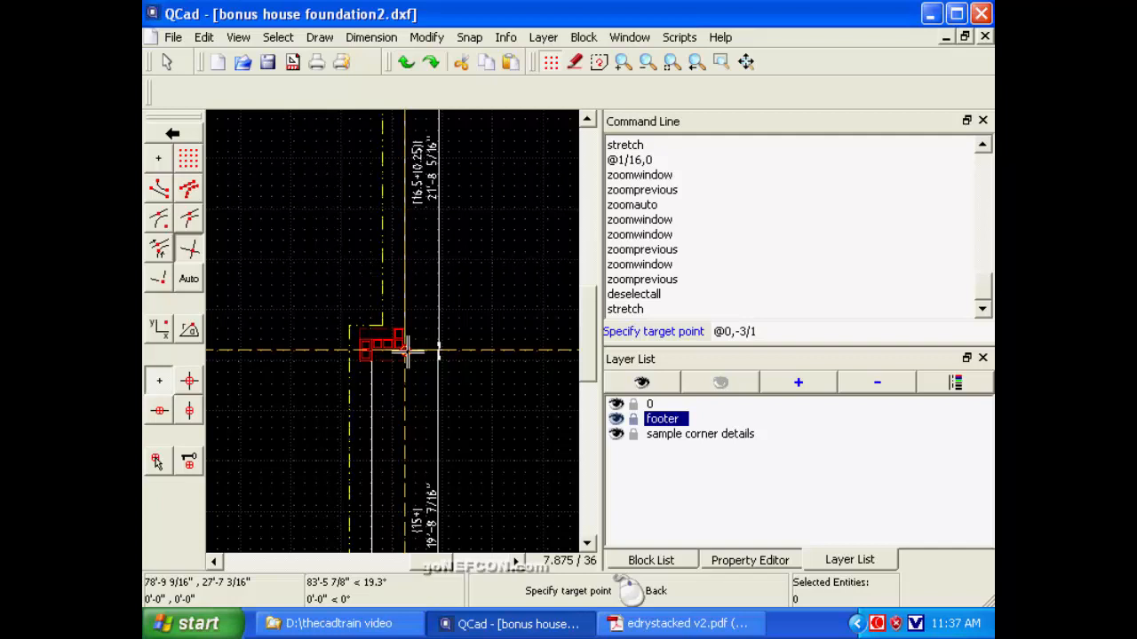
key(Return)
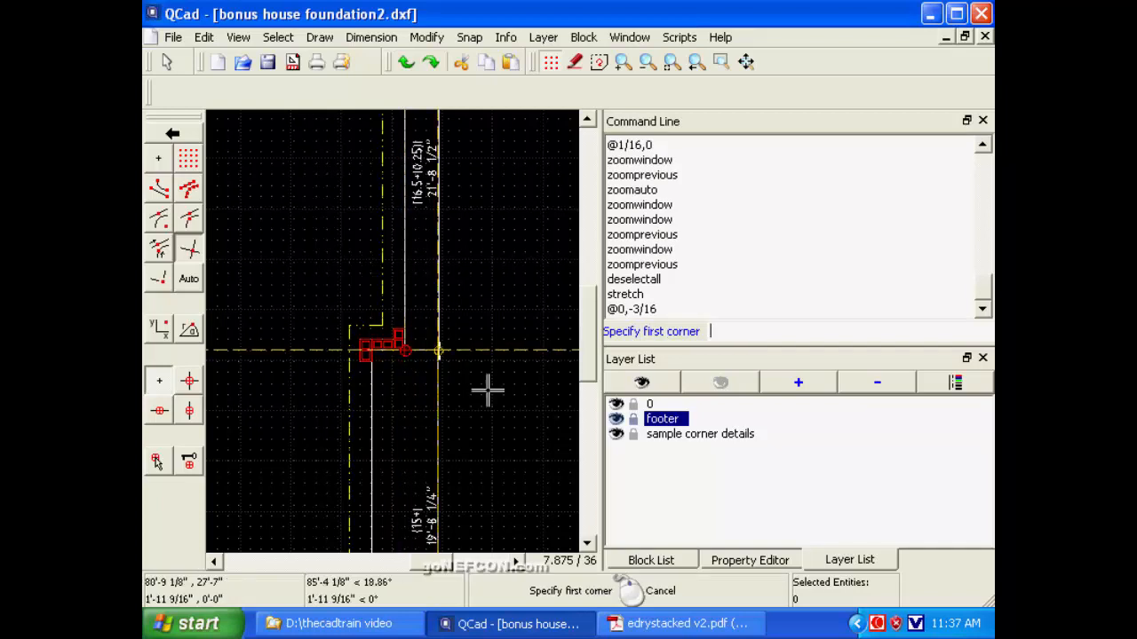
Check the right lower wall's stretched dimension against the 15-block row in edrystacked v2.pdf in Adobe Reader, and return to QCad.
click(587, 541)
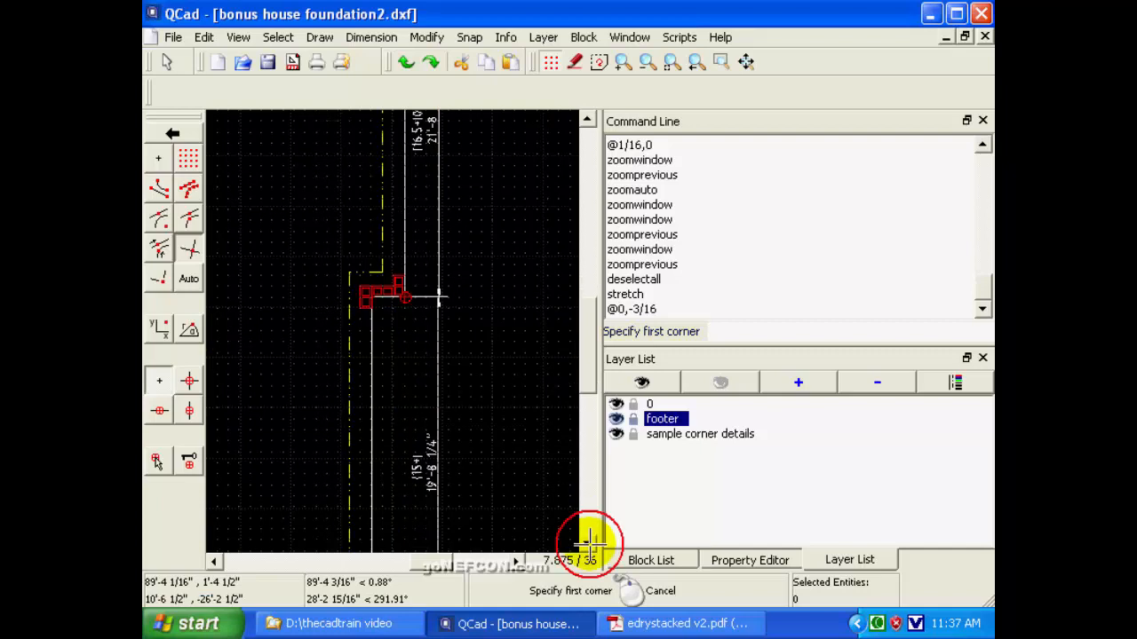
click(720, 61)
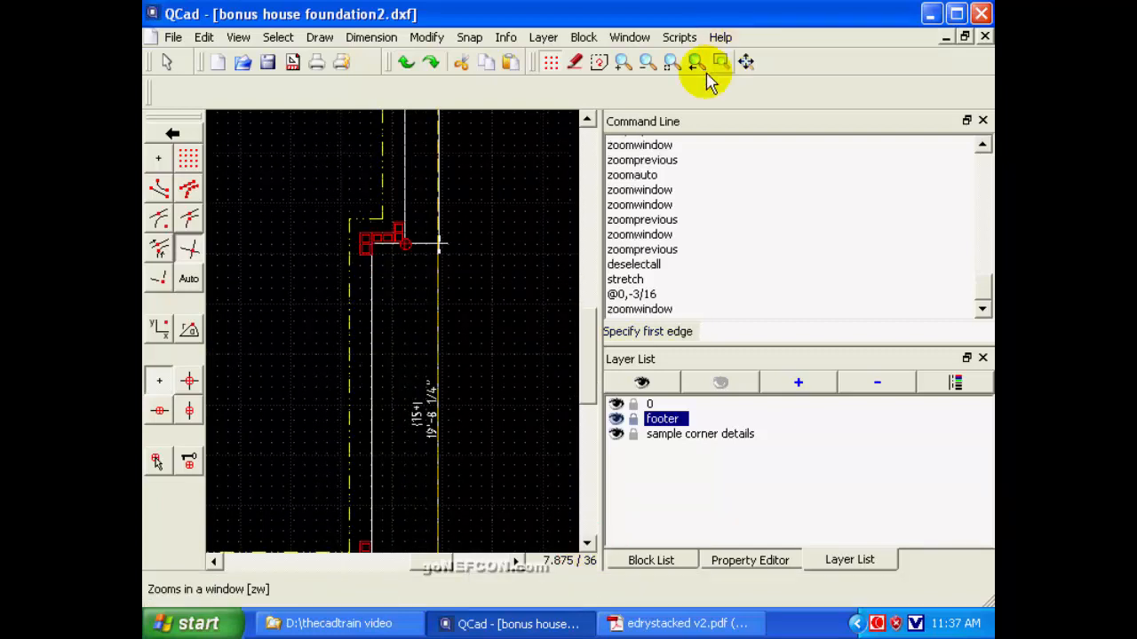
click(395, 373)
click(473, 455)
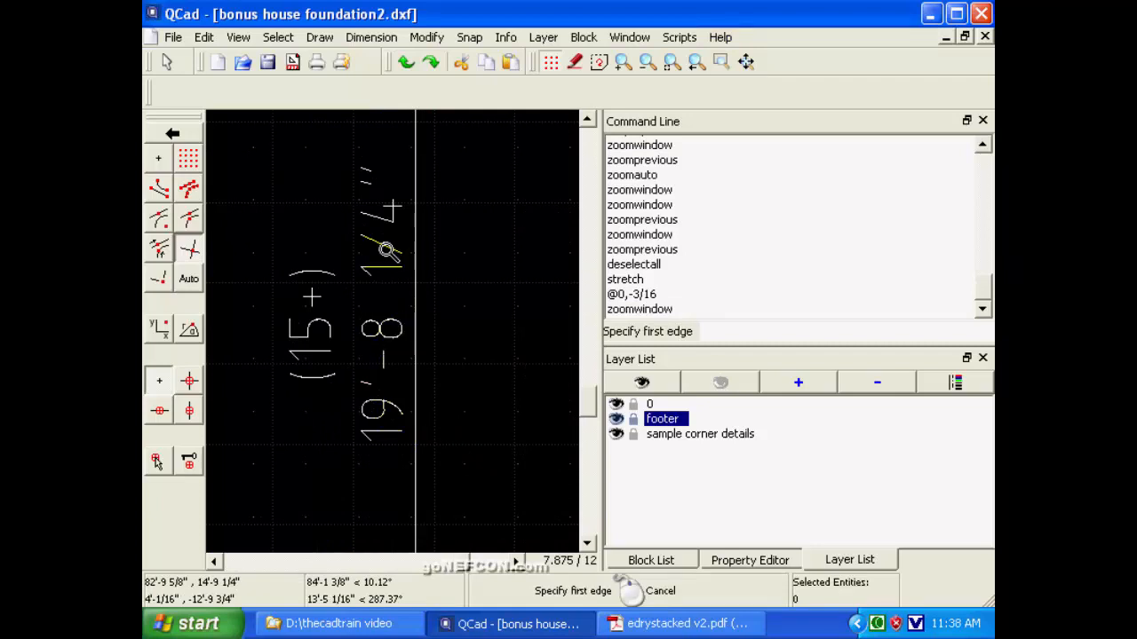
click(686, 624)
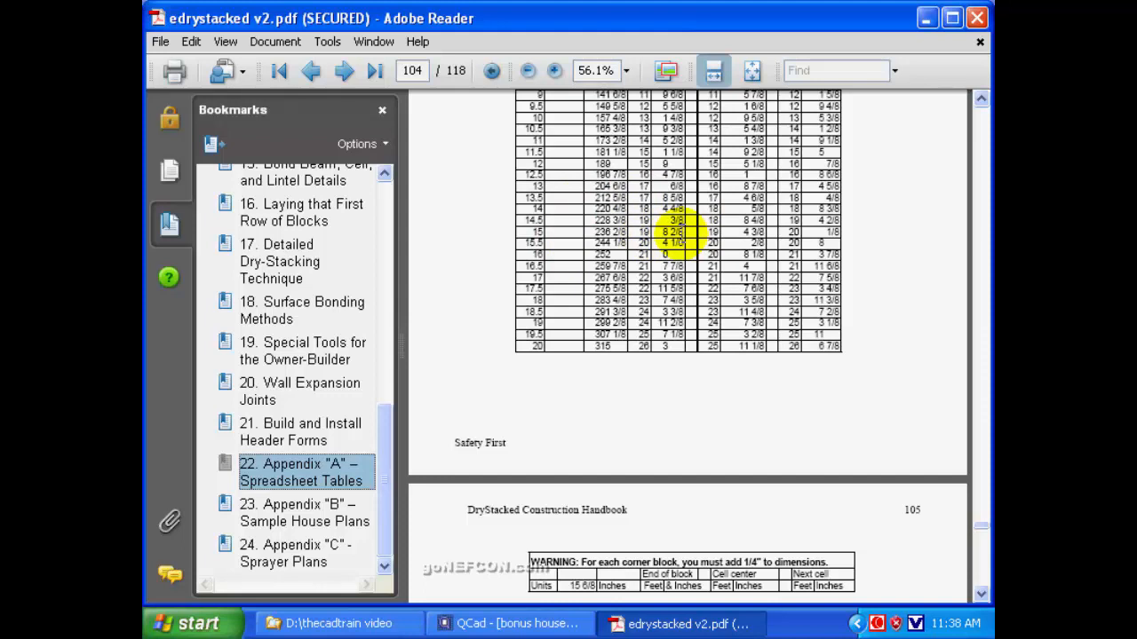
click(924, 19)
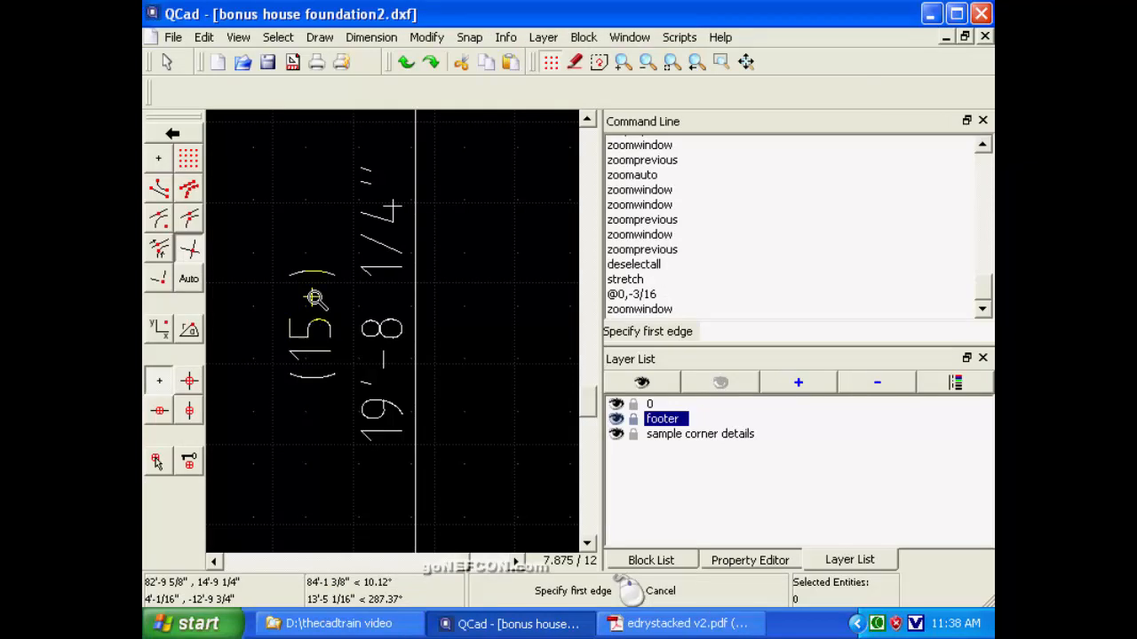
Change the right lower wall's block count label to (15).
click(166, 64)
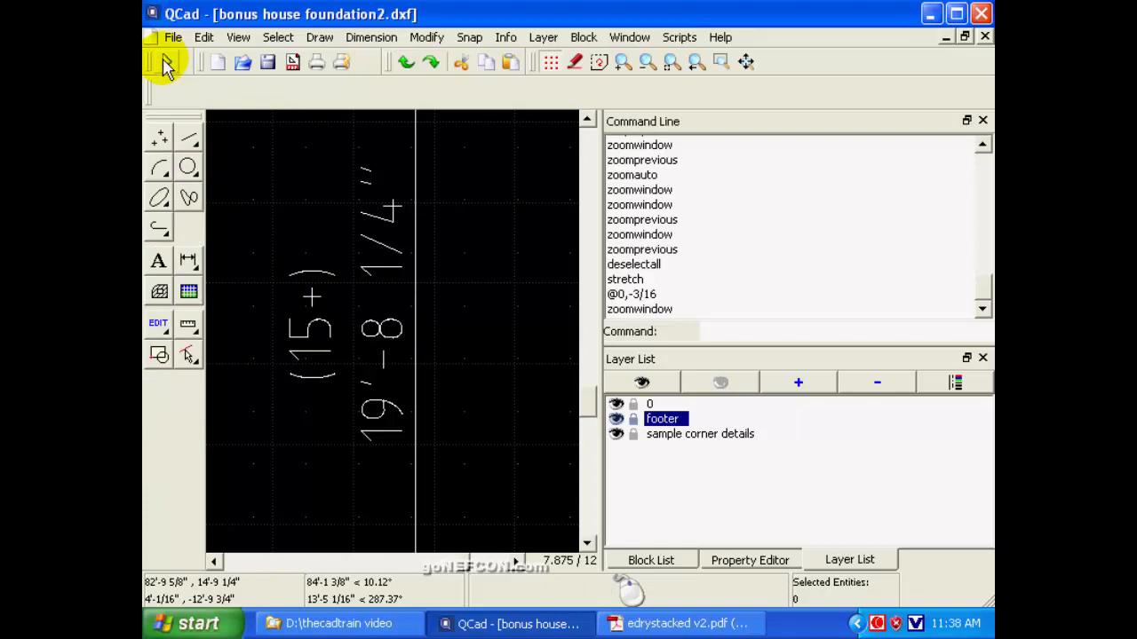
click(158, 323)
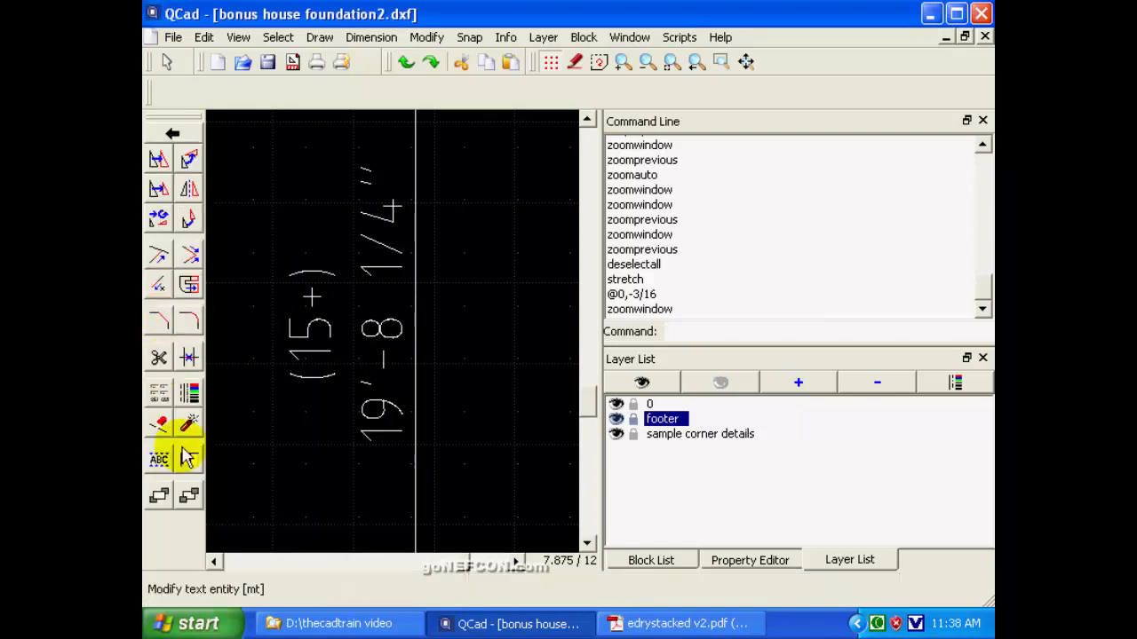
click(187, 458)
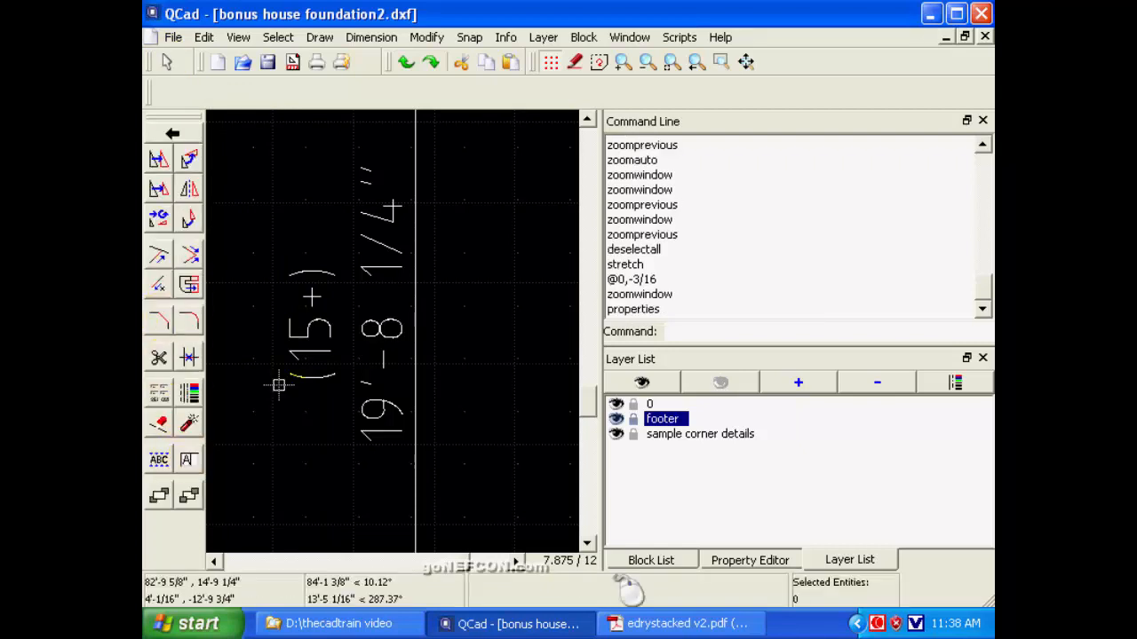
click(312, 326)
click(591, 125)
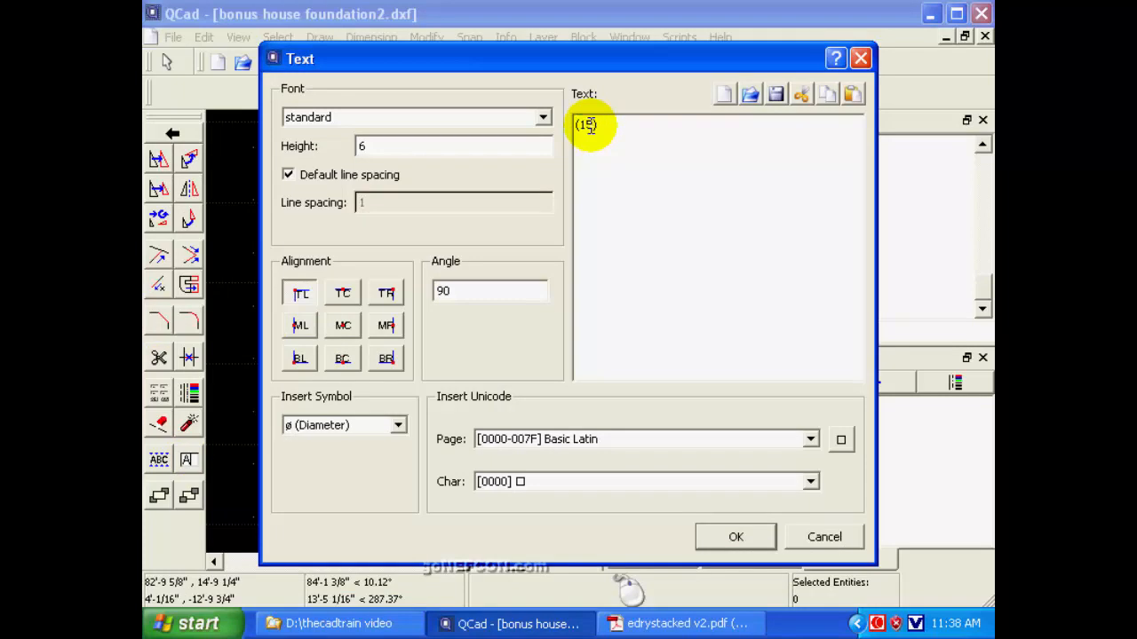
click(726, 537)
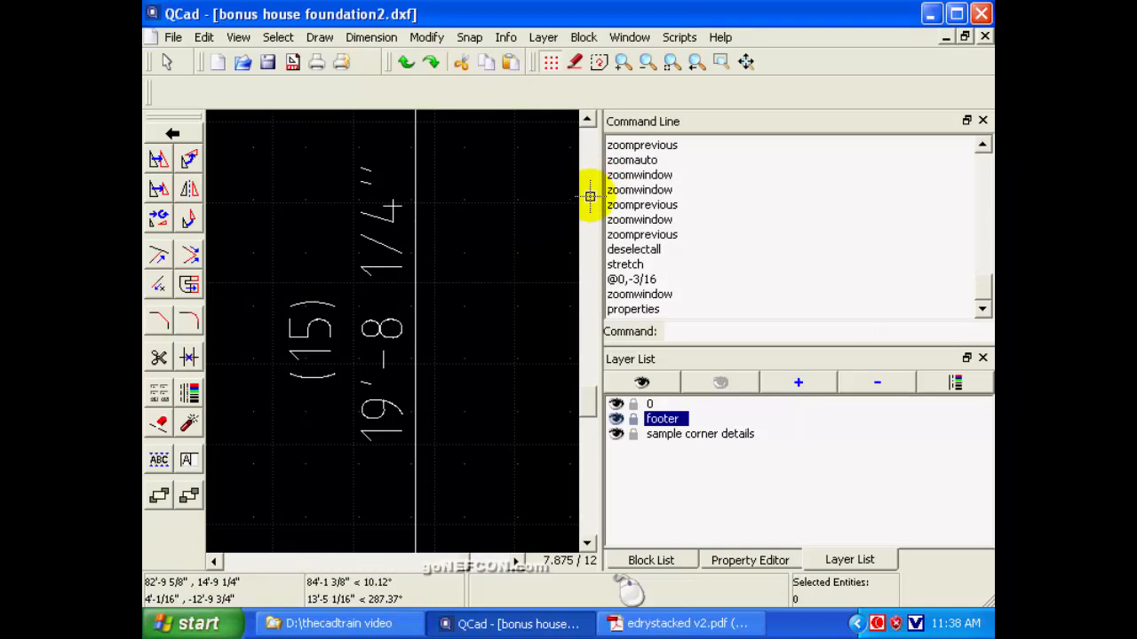
Examine the right upper wall's block count label and dimension up close, and switch to the block table in edrystacked v2.pdf in Adobe Reader.
click(696, 64)
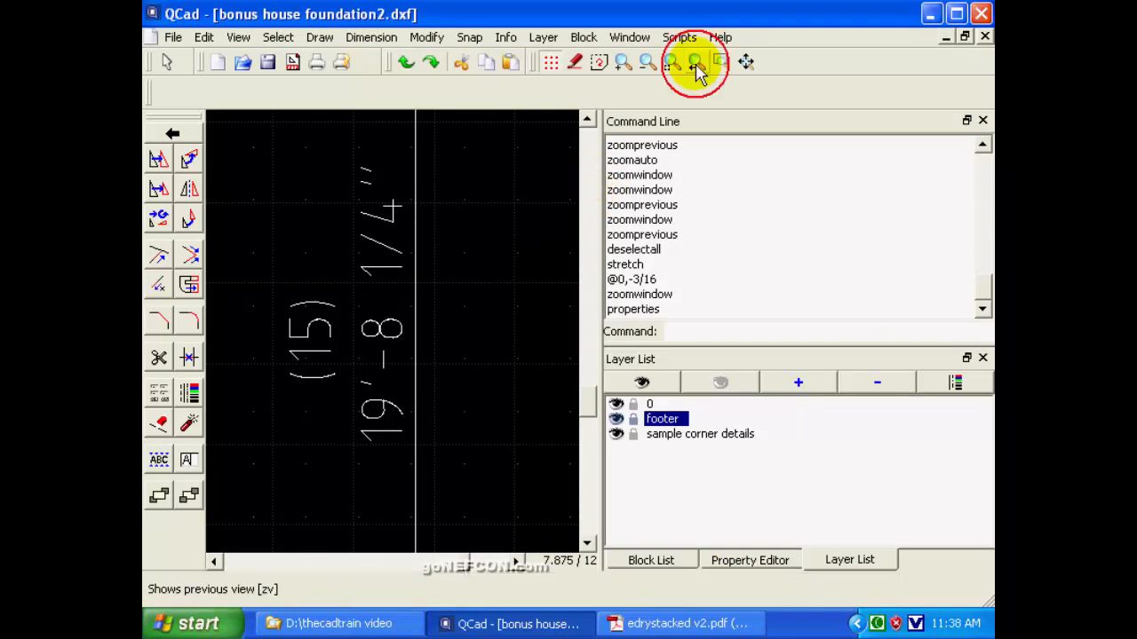
click(587, 121)
click(588, 122)
click(587, 122)
click(588, 122)
click(588, 122)
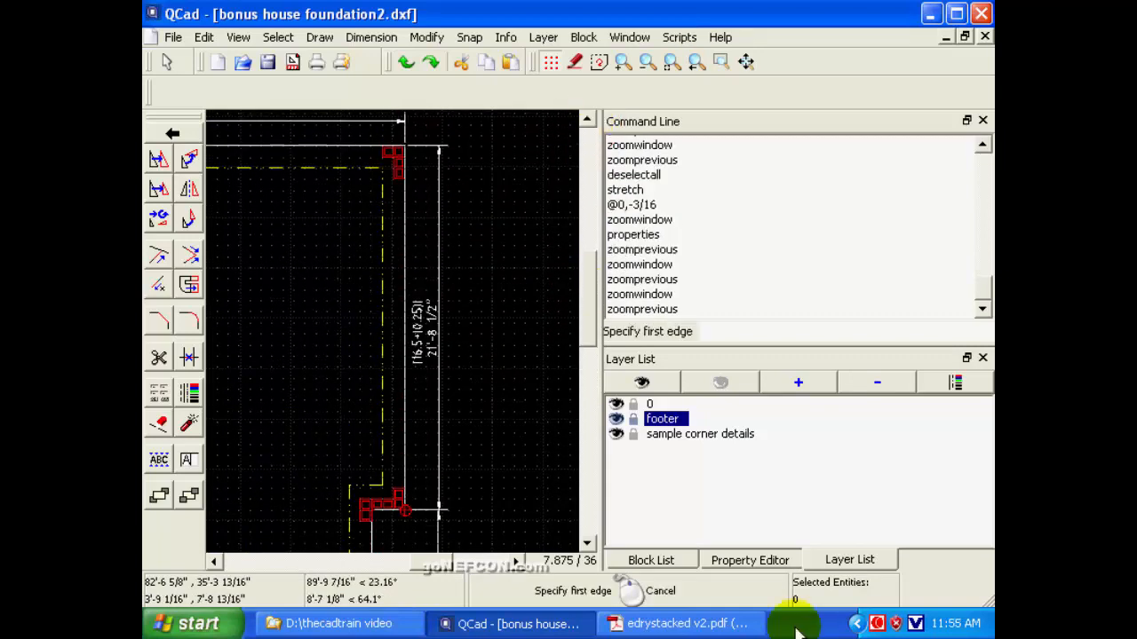
click(461, 280)
click(399, 385)
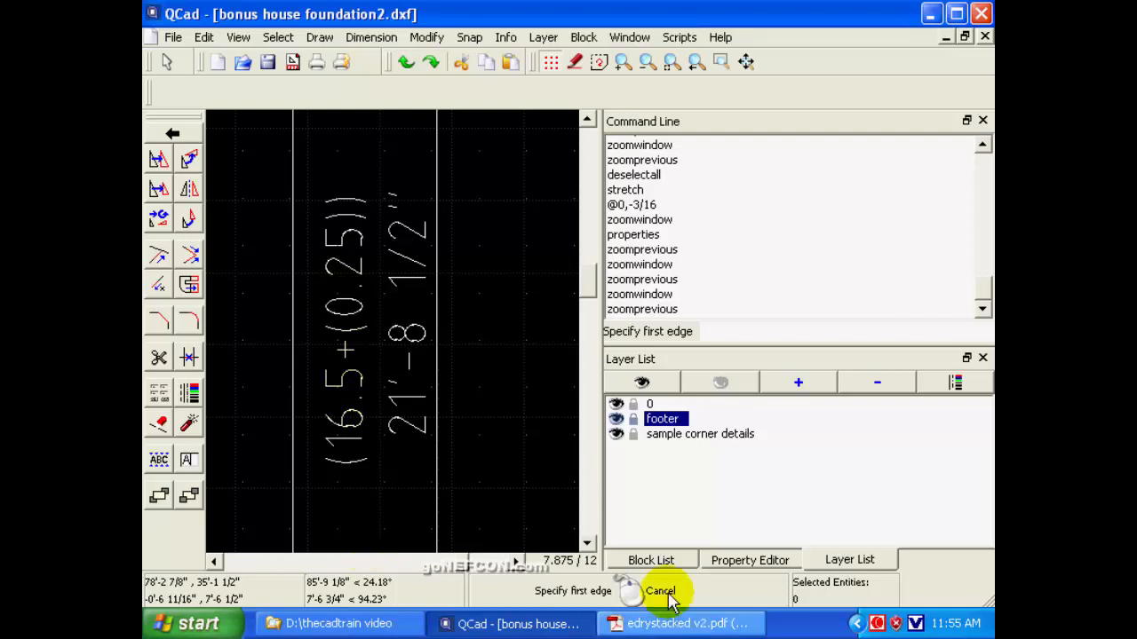
click(665, 624)
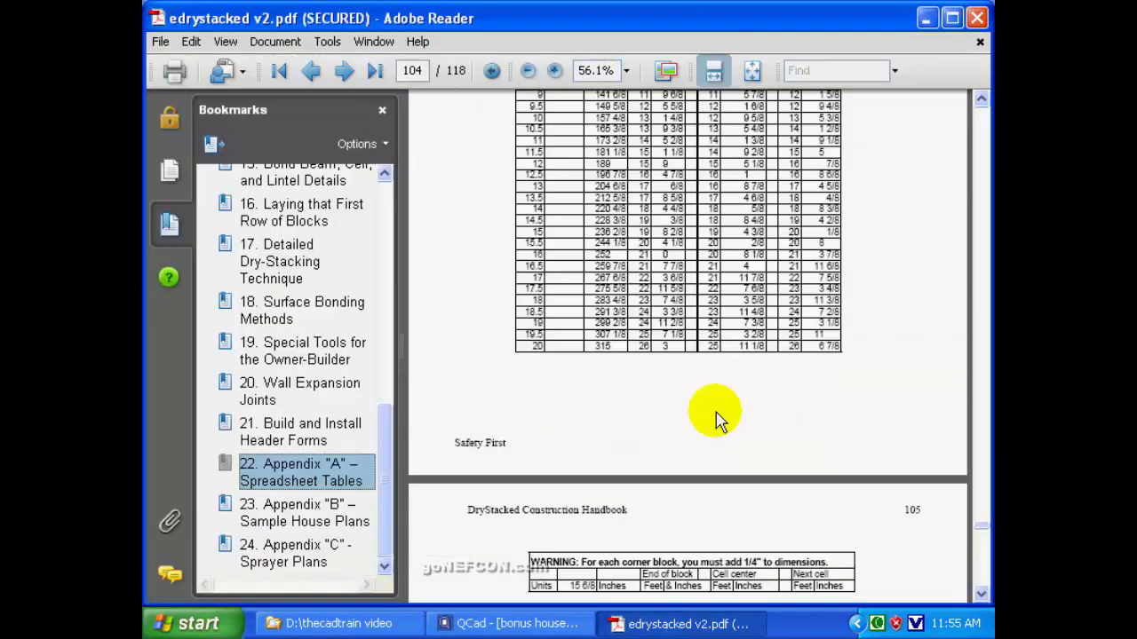
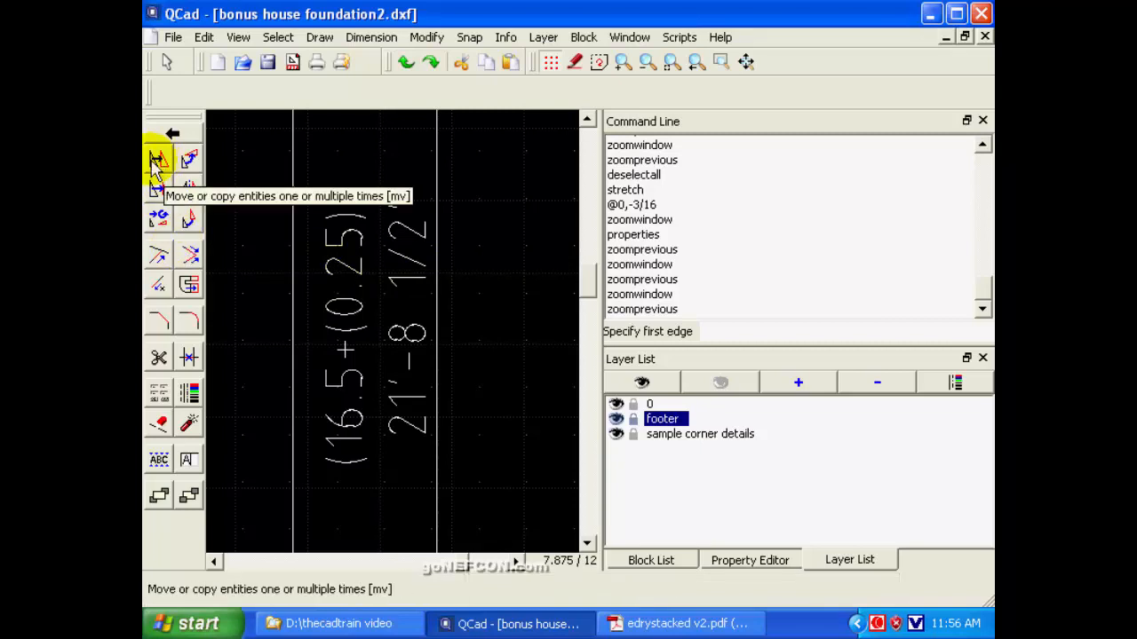
Change the right upper wall's block count label to (16.5+(7/16)).
click(188, 459)
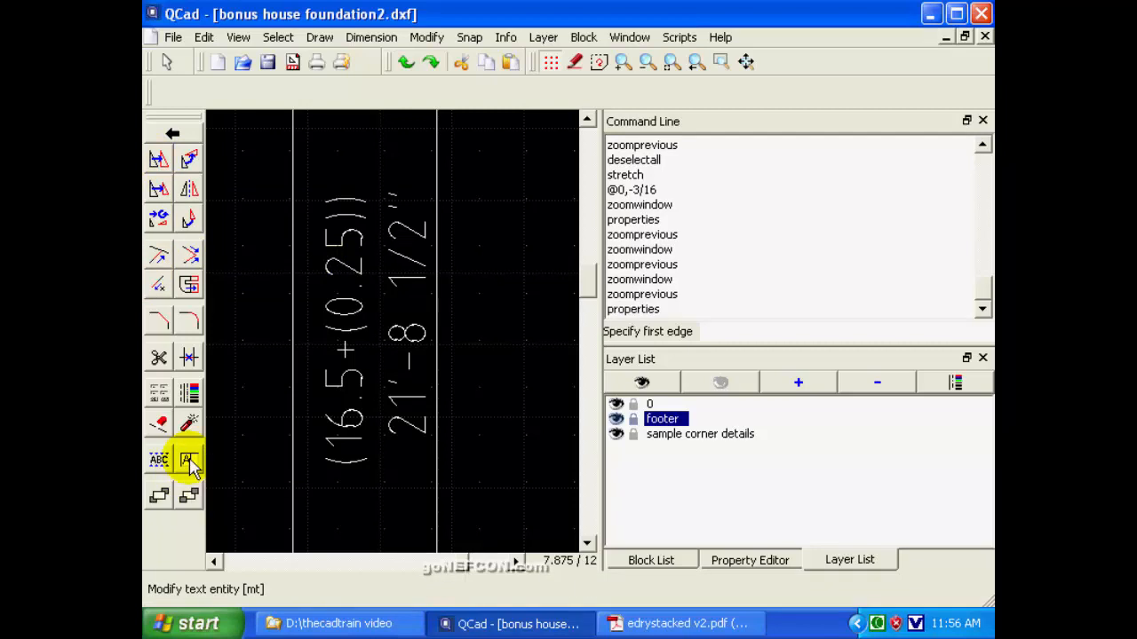
click(347, 263)
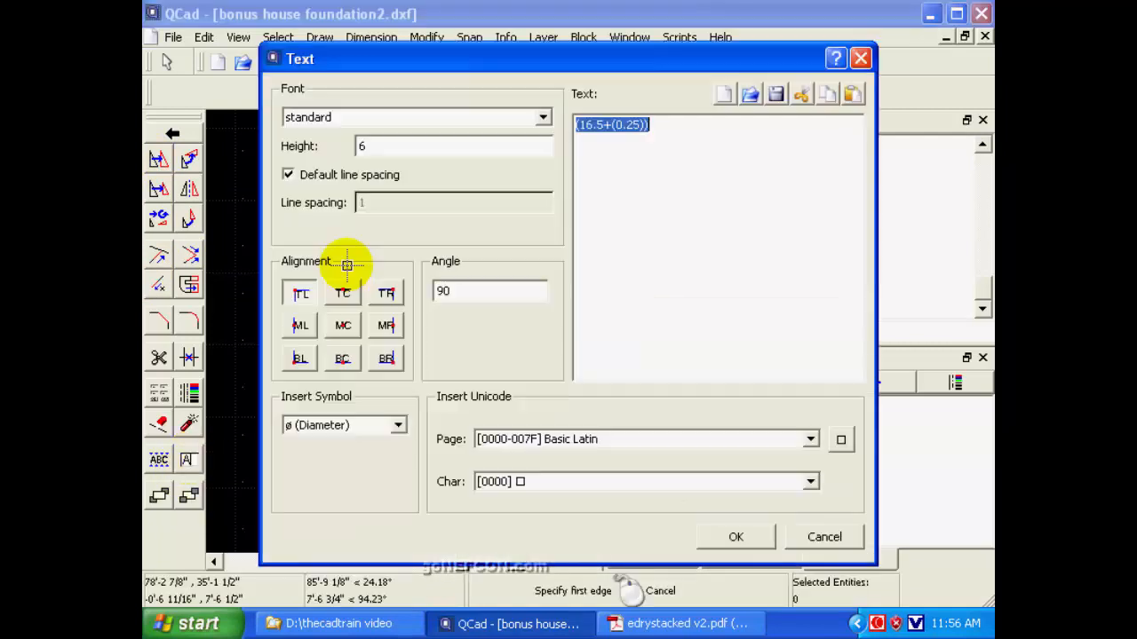
click(614, 126)
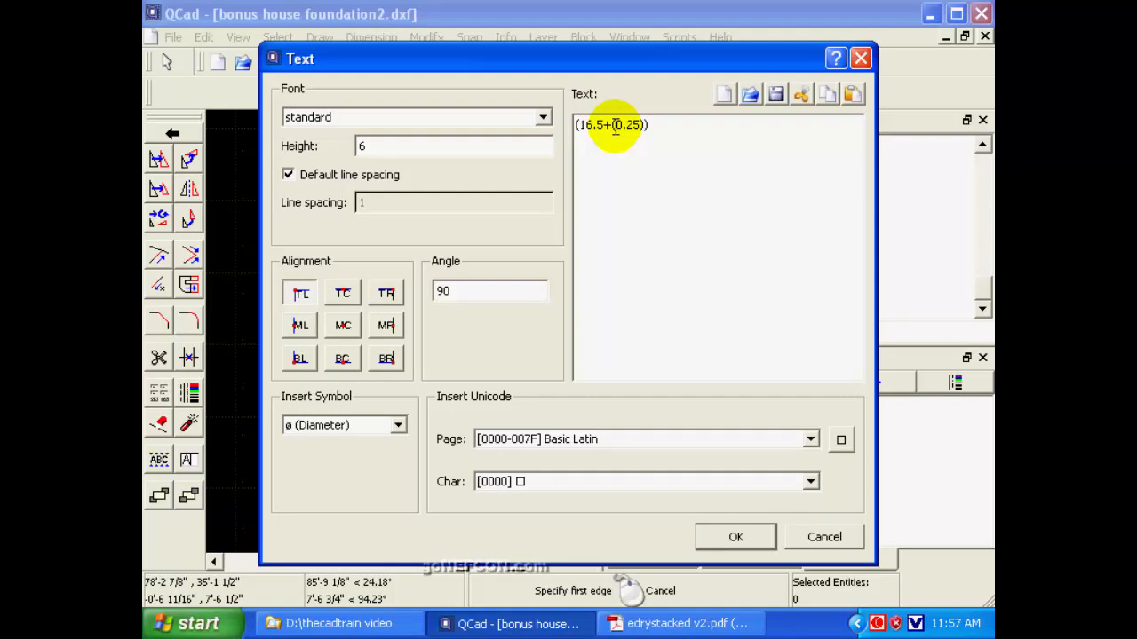
text(7/16)
key(Delete)
key(Delete)
key(Delete)
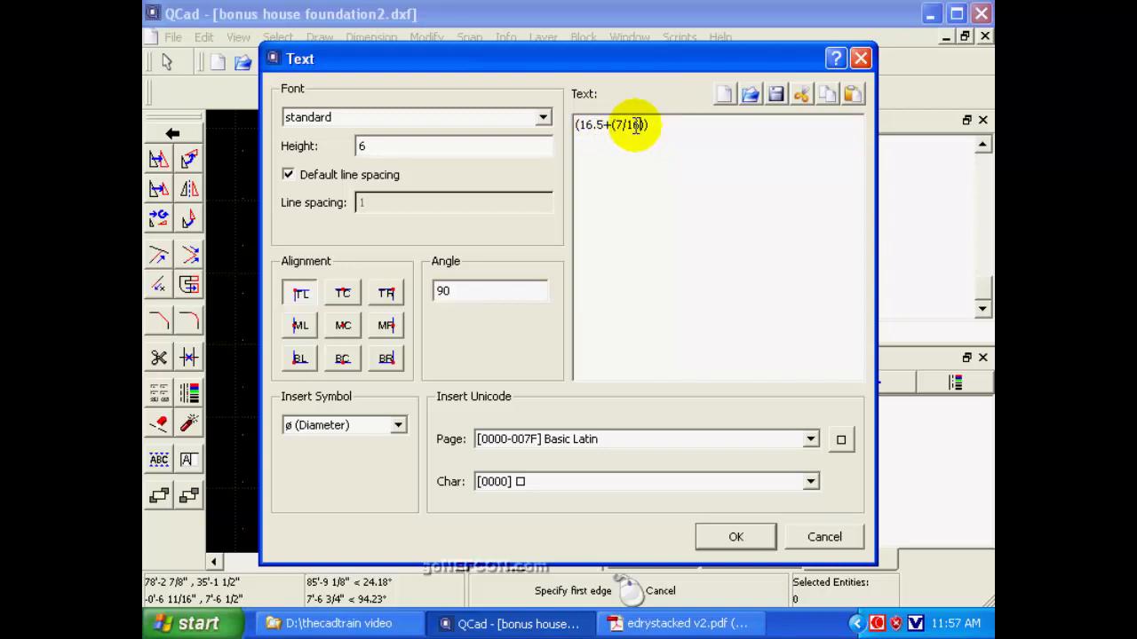
click(734, 537)
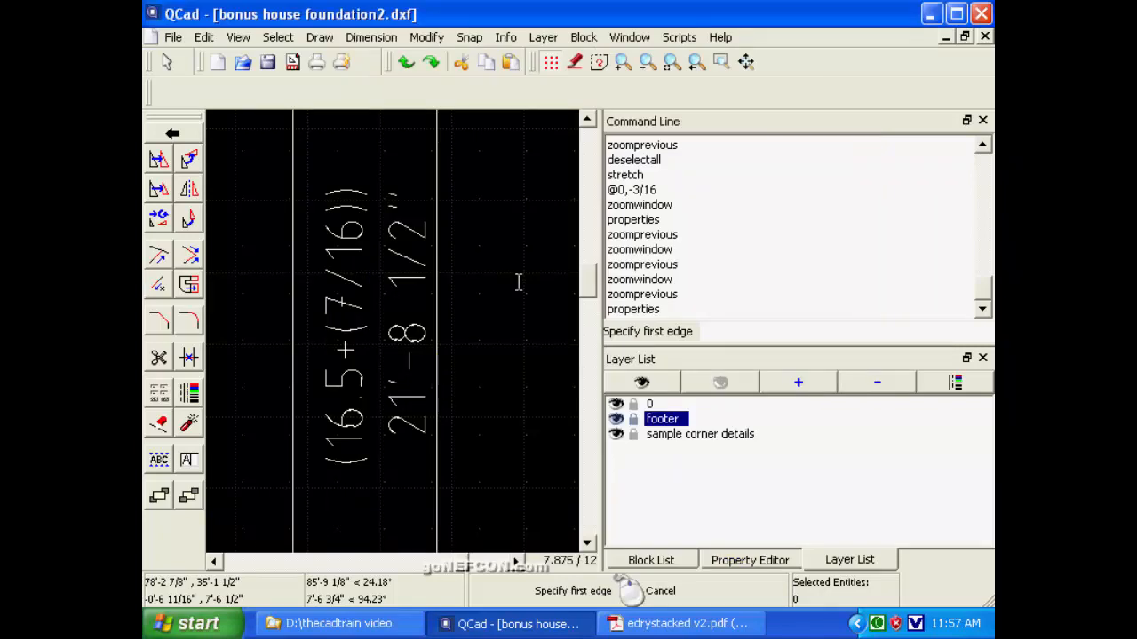
Examine the block count label and dimension of the right-hand top wall up close.
click(697, 62)
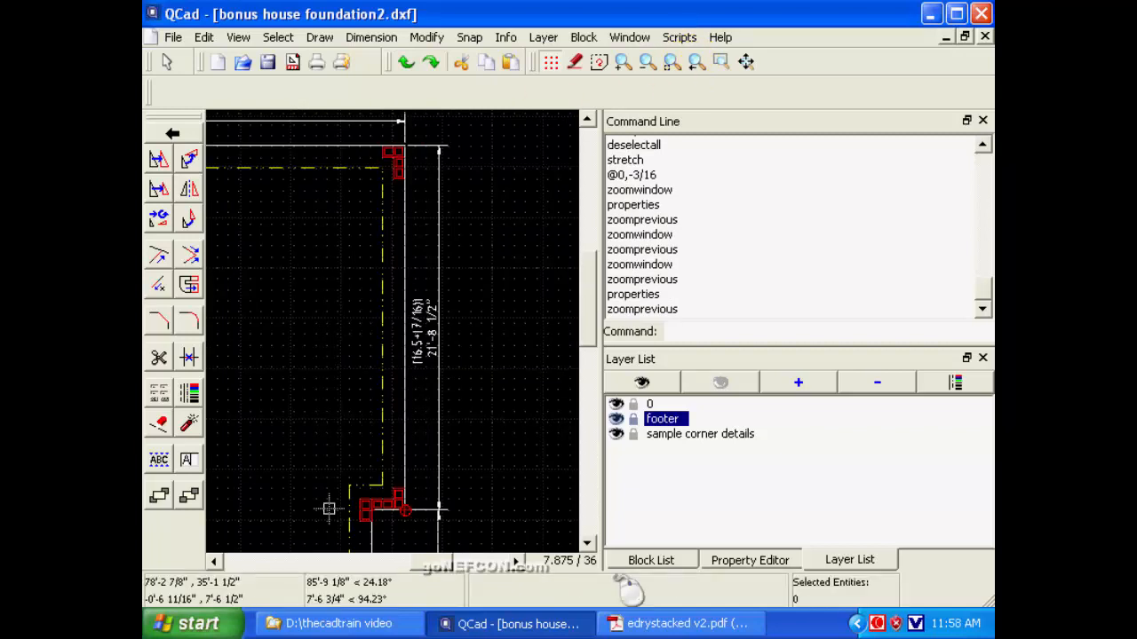
click(212, 561)
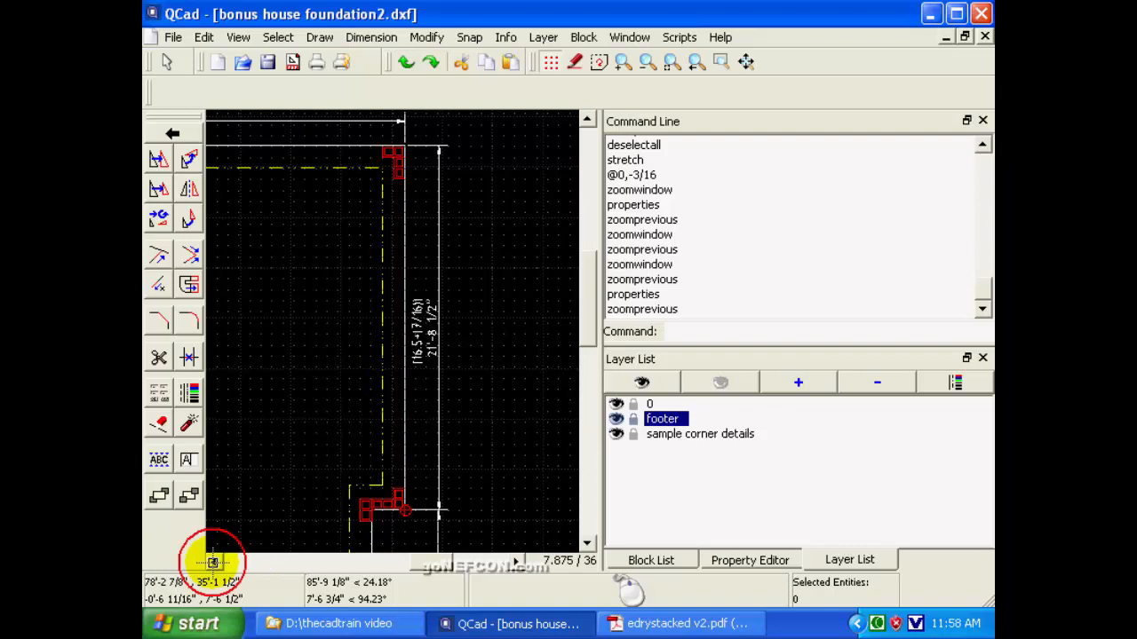
click(211, 560)
click(211, 560)
click(211, 561)
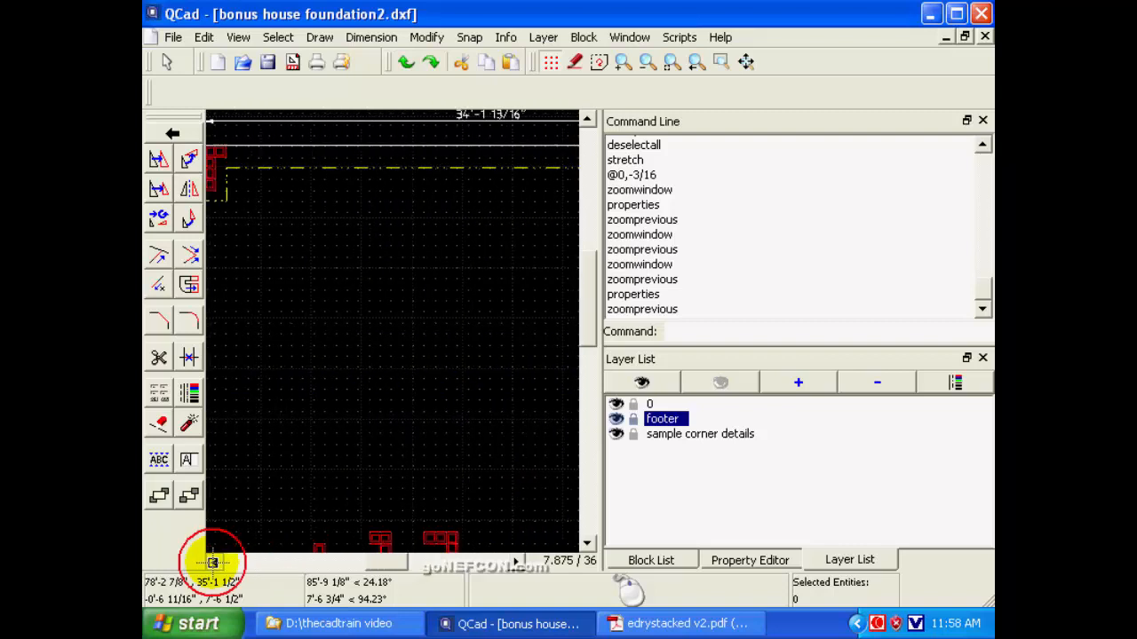
click(213, 560)
click(214, 561)
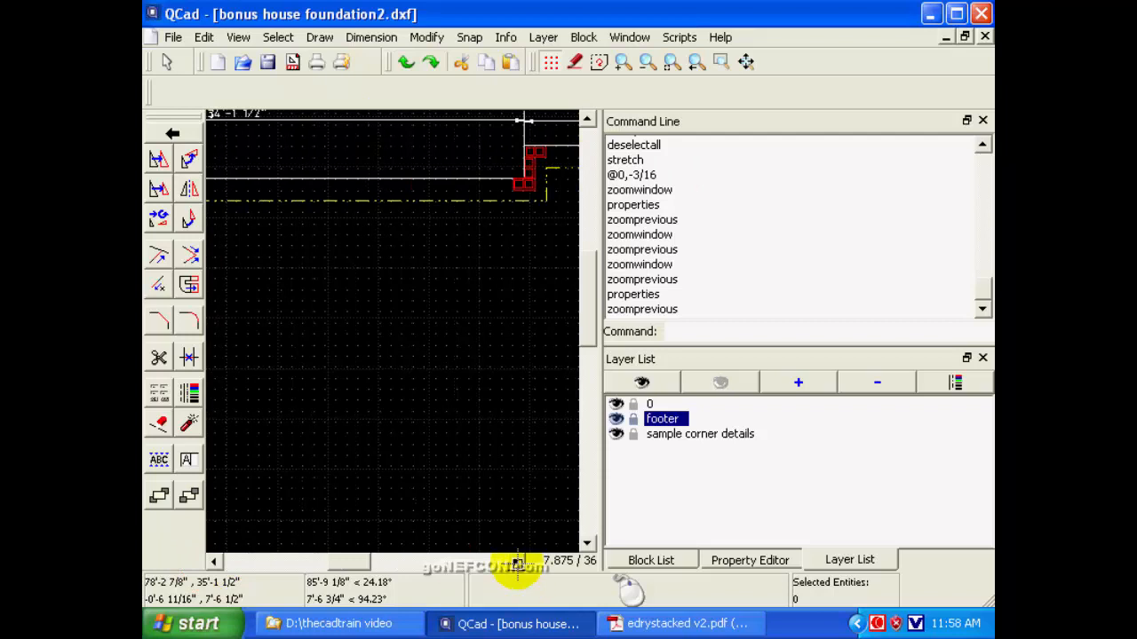
click(516, 562)
click(516, 562)
click(517, 562)
click(517, 562)
click(517, 562)
click(517, 562)
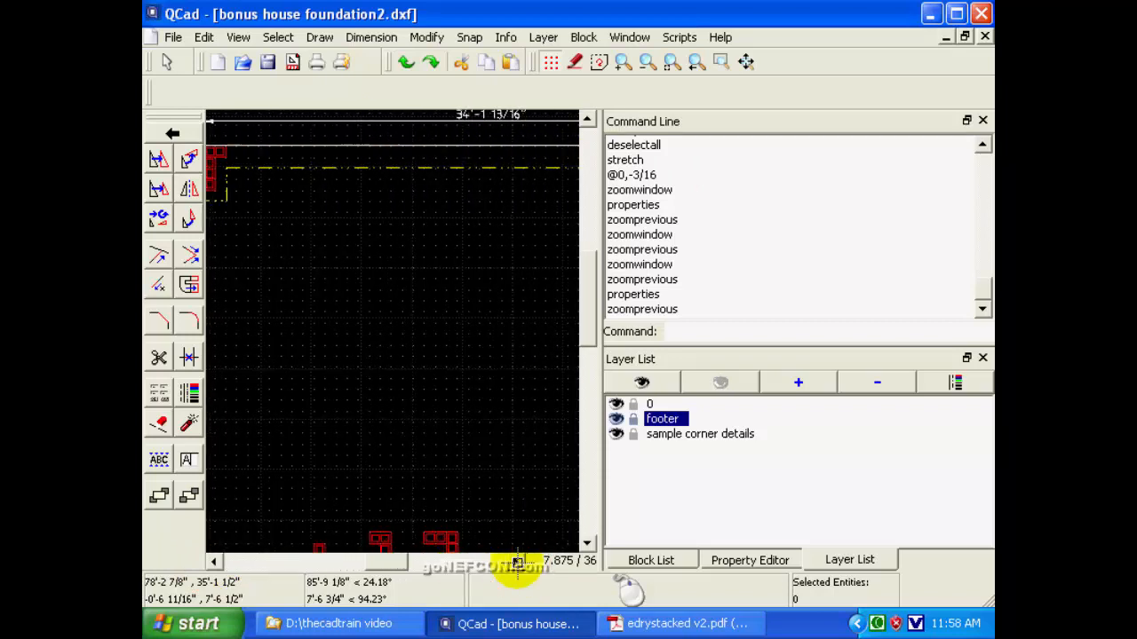
click(517, 562)
click(517, 562)
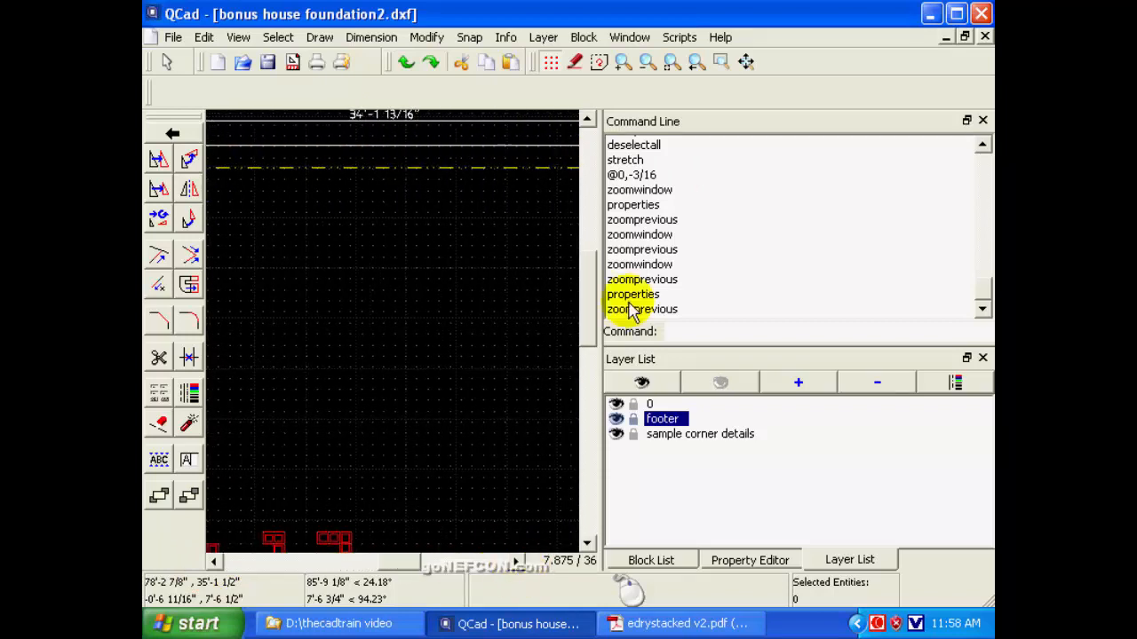
click(646, 62)
click(646, 62)
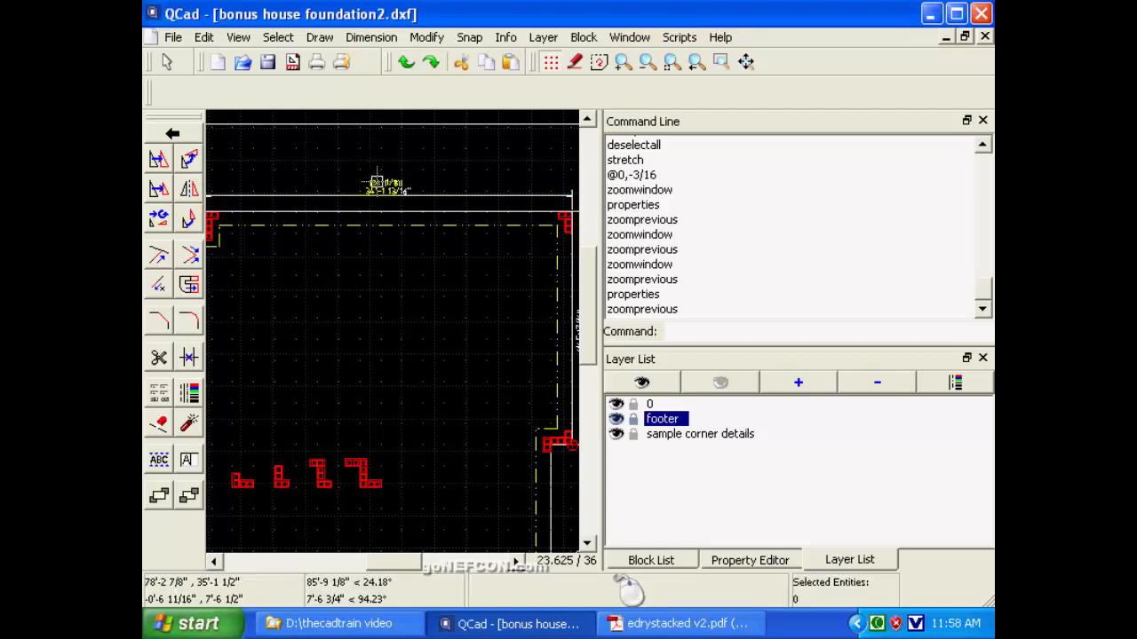
click(721, 63)
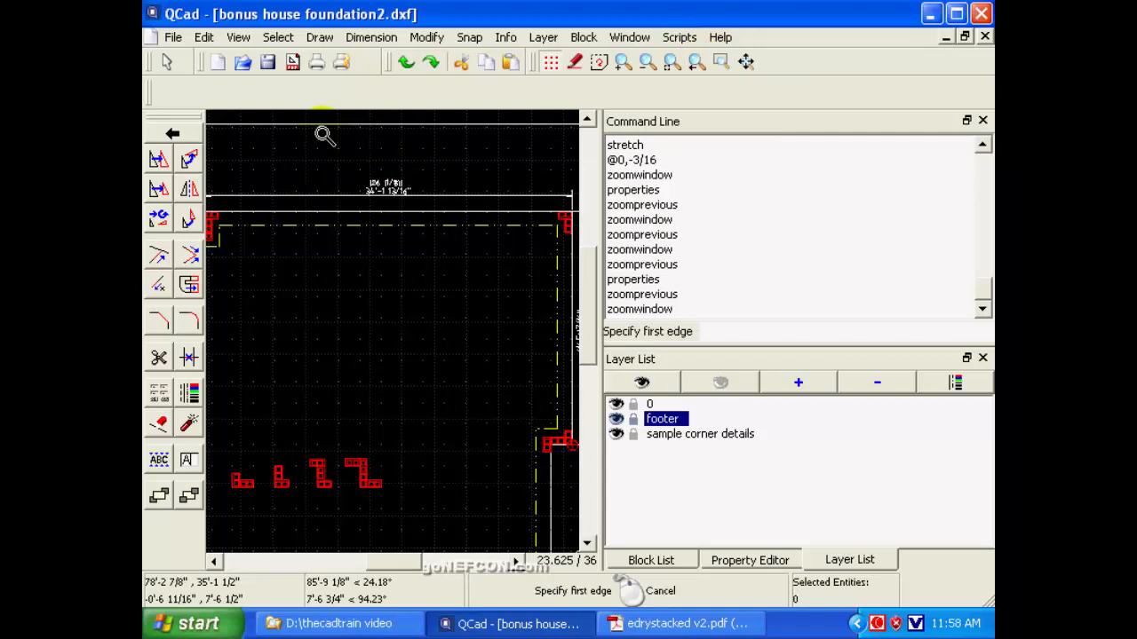
click(323, 133)
click(446, 221)
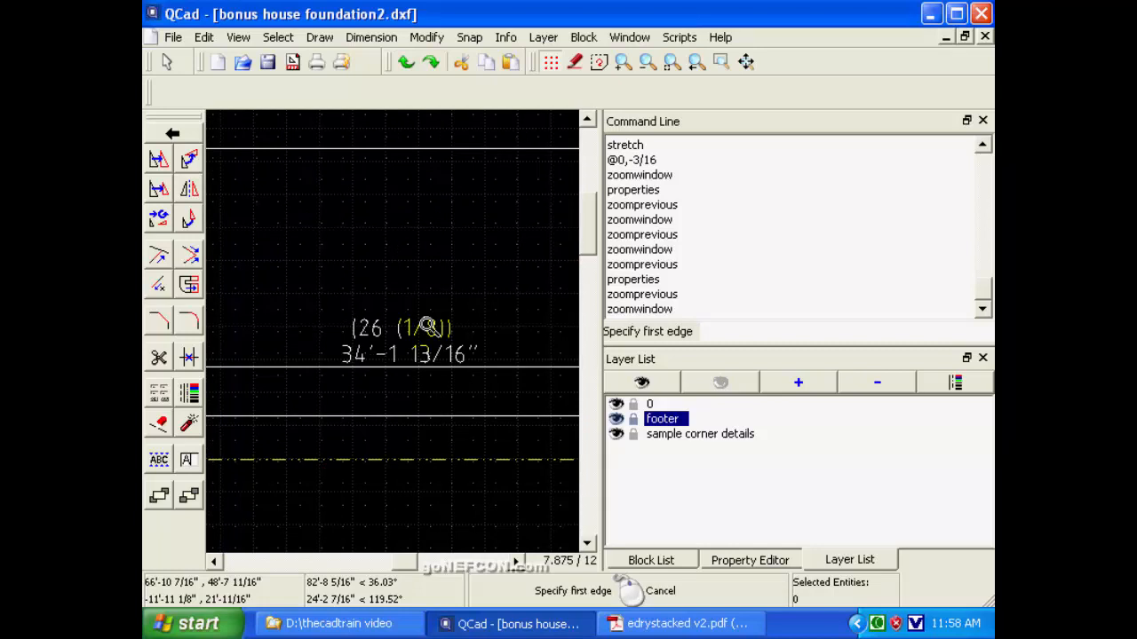
Check the top wall's dimension against the 26-block row on page 105 of edrystacked v2.pdf in Adobe Reader, and return to QCad.
click(646, 628)
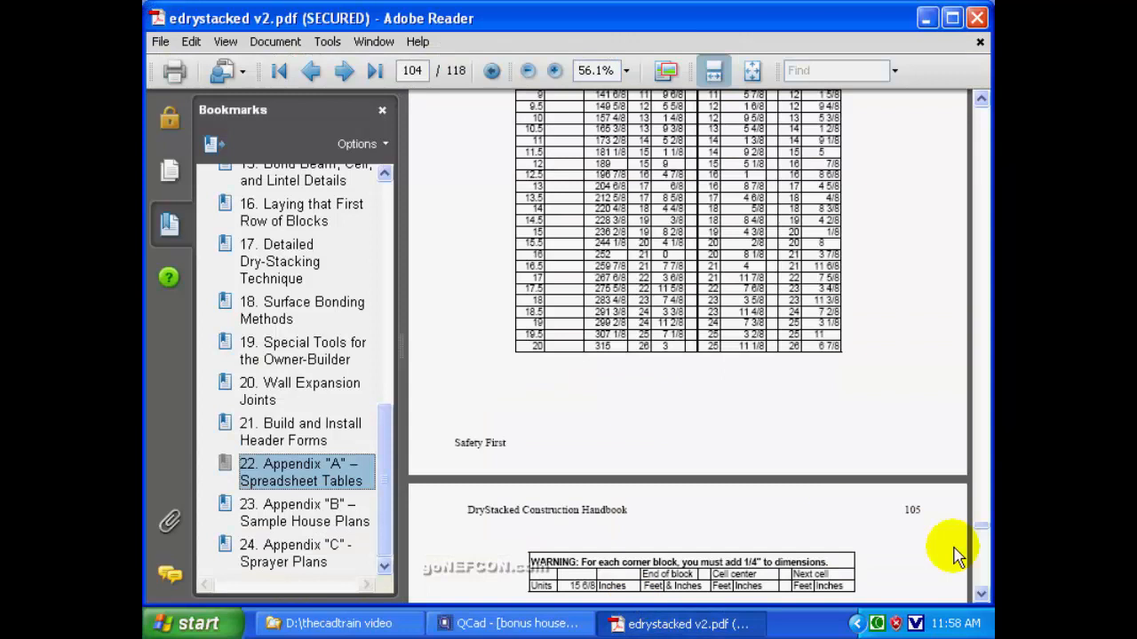
click(980, 572)
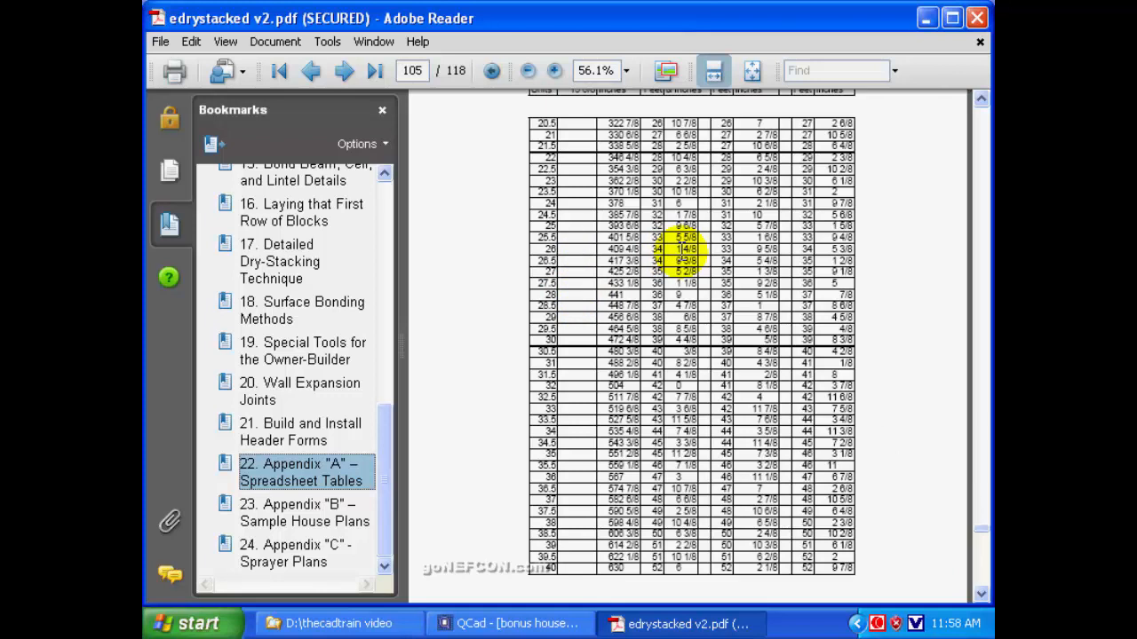
click(928, 18)
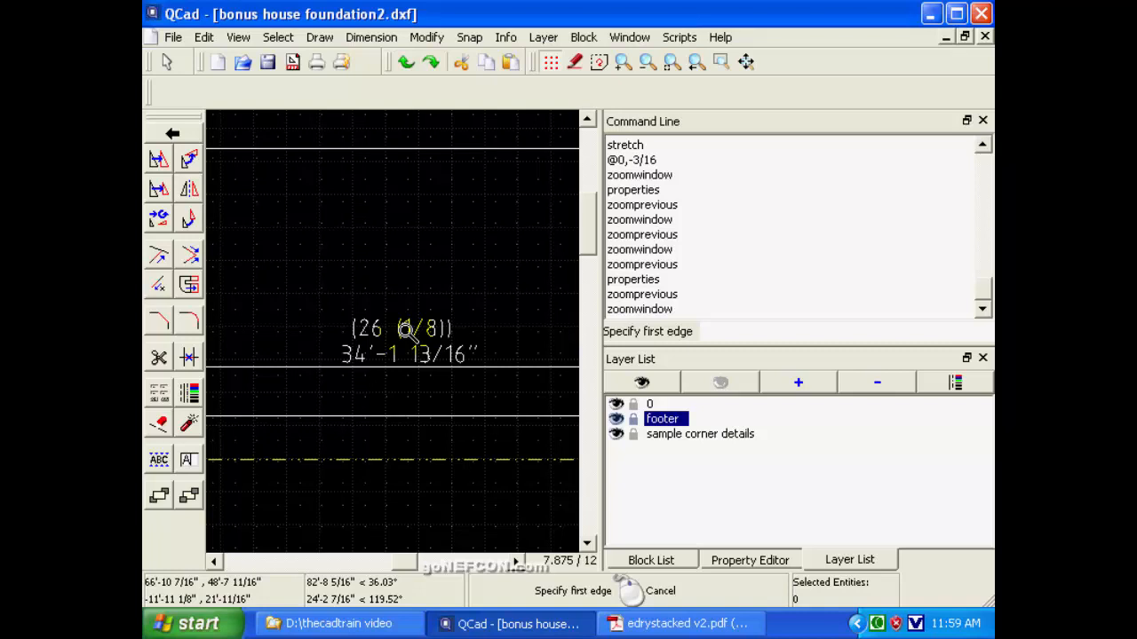
Change the right-hand top wall's block count label to (26 (5/16)).
click(188, 459)
click(415, 331)
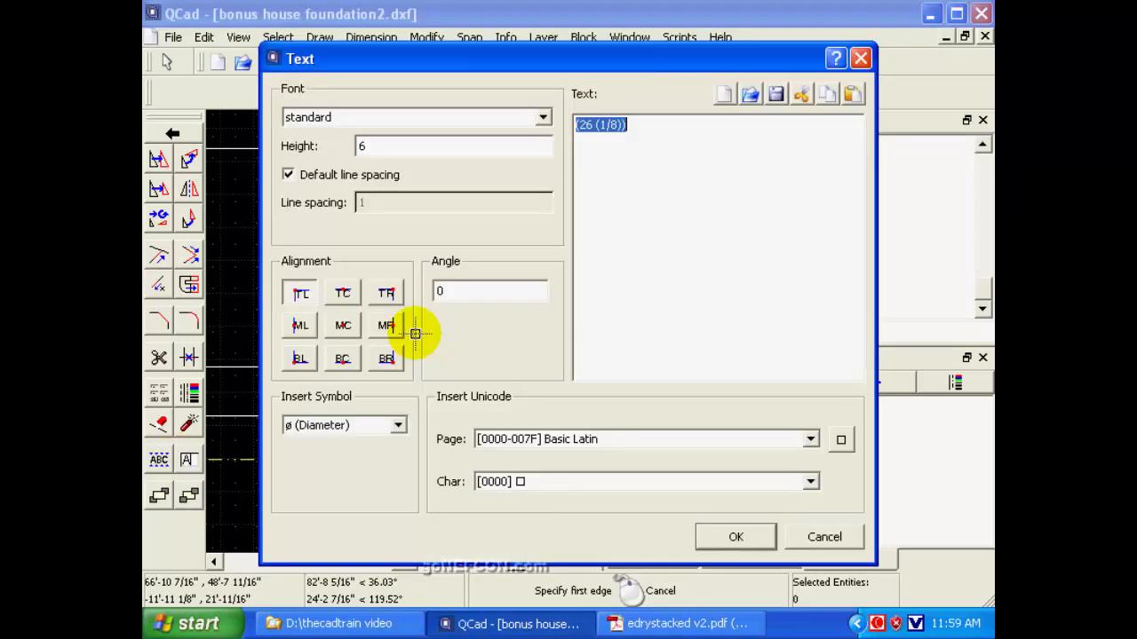
click(601, 124)
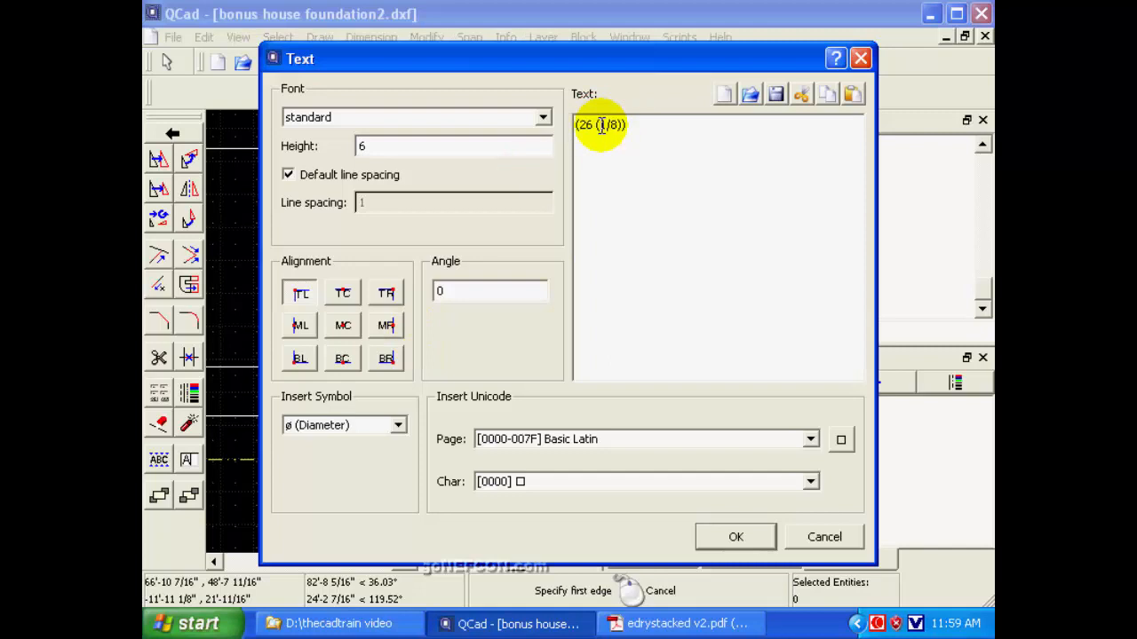
text(5/16)
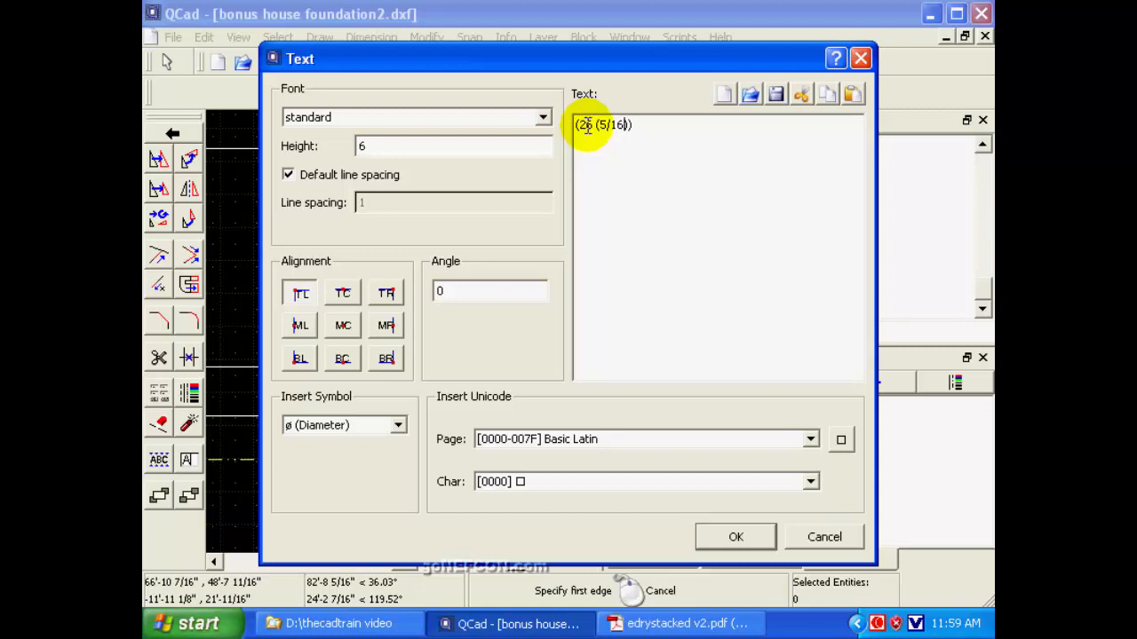
click(723, 537)
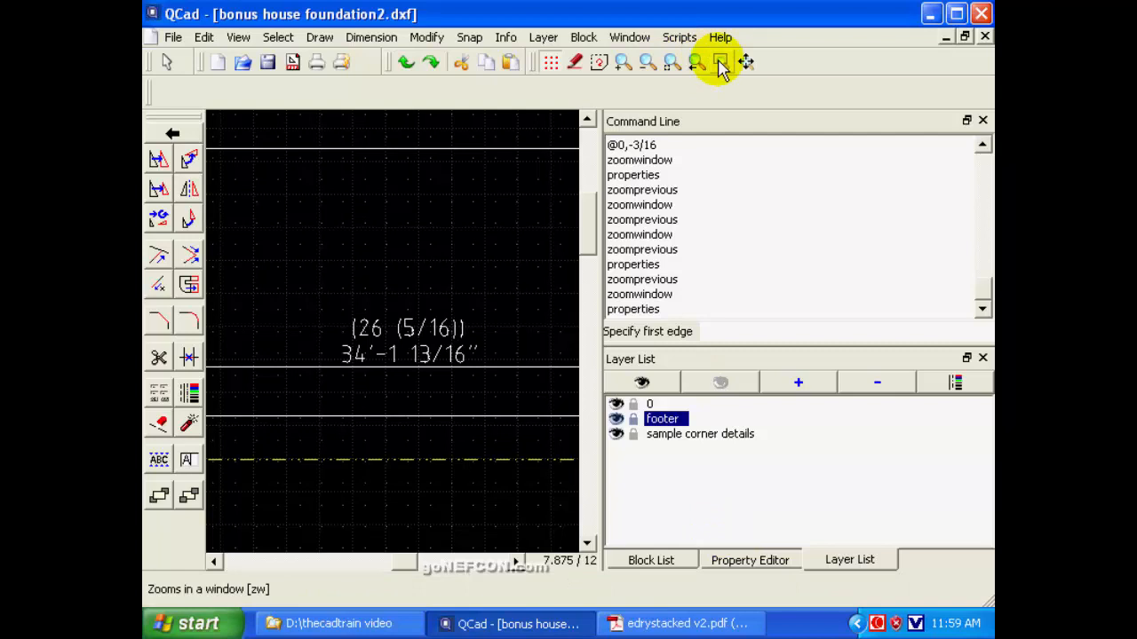
Show the whole foundation drawing and save it under its current name.
click(669, 66)
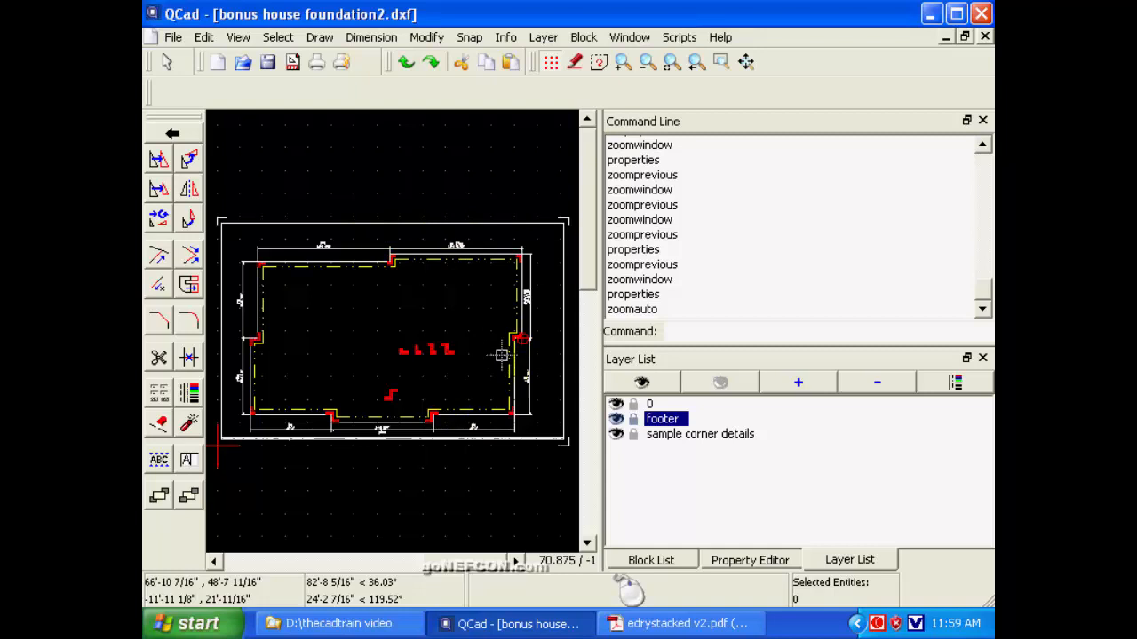
click(169, 39)
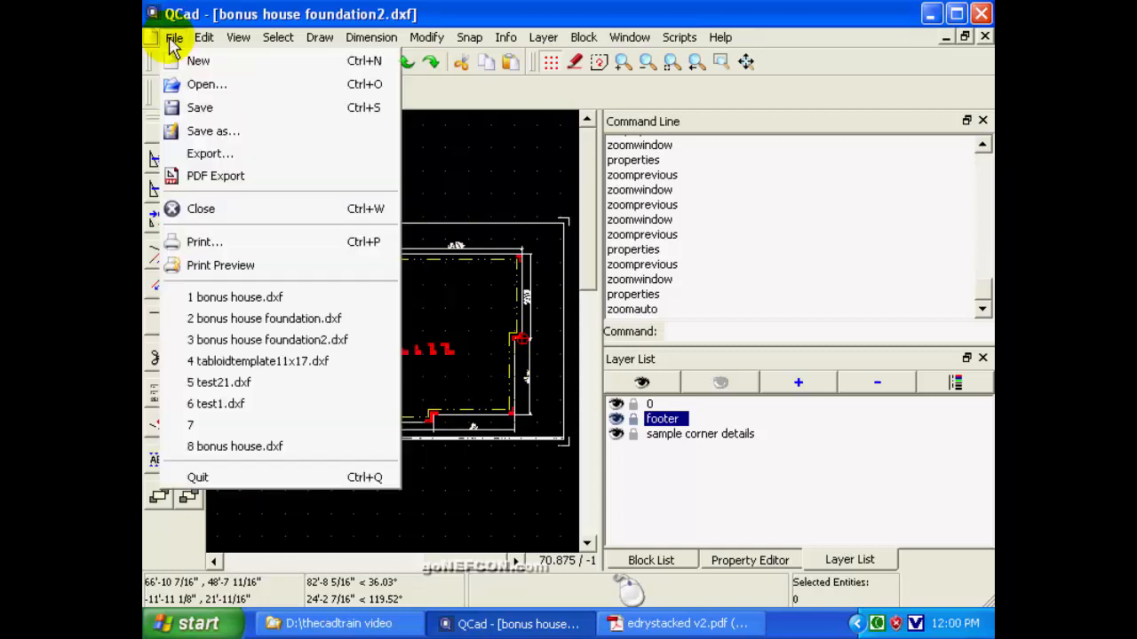
click(201, 110)
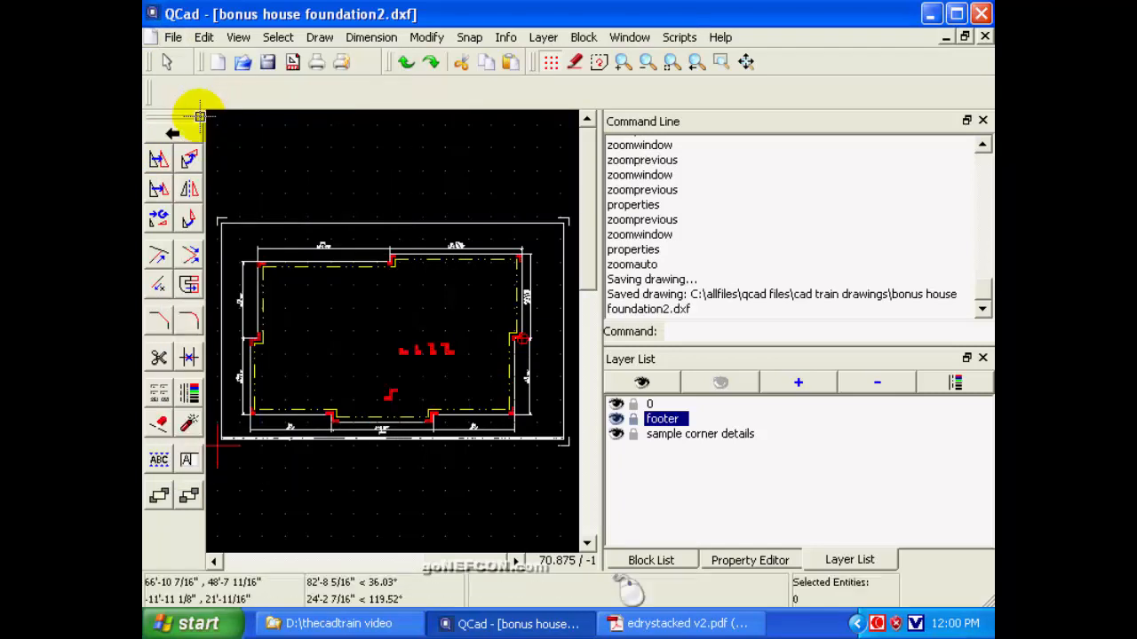
click(629, 38)
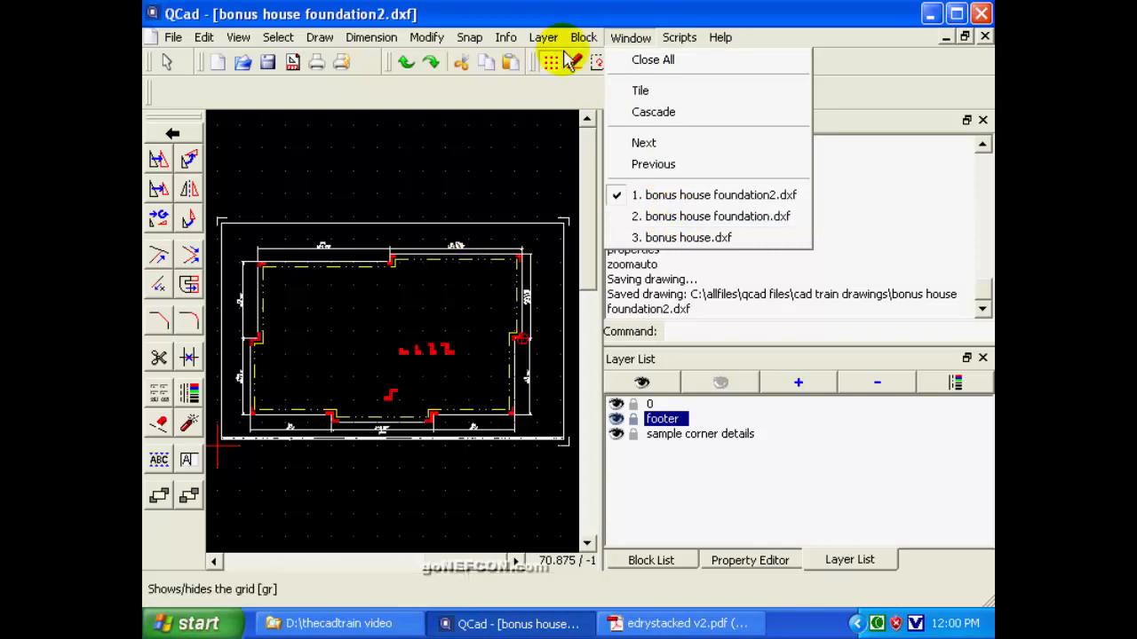
click(639, 39)
click(641, 41)
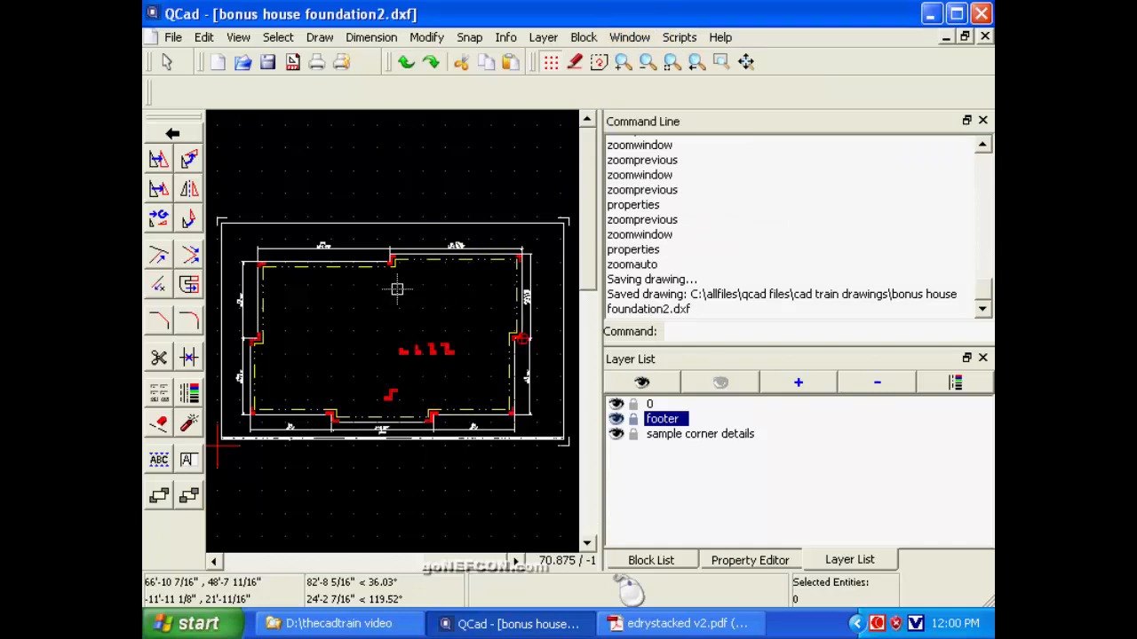
Deselect all entities and delete the inner dash-dot footer lines along both top walls, their connecting jog, and the right upper wall.
click(166, 61)
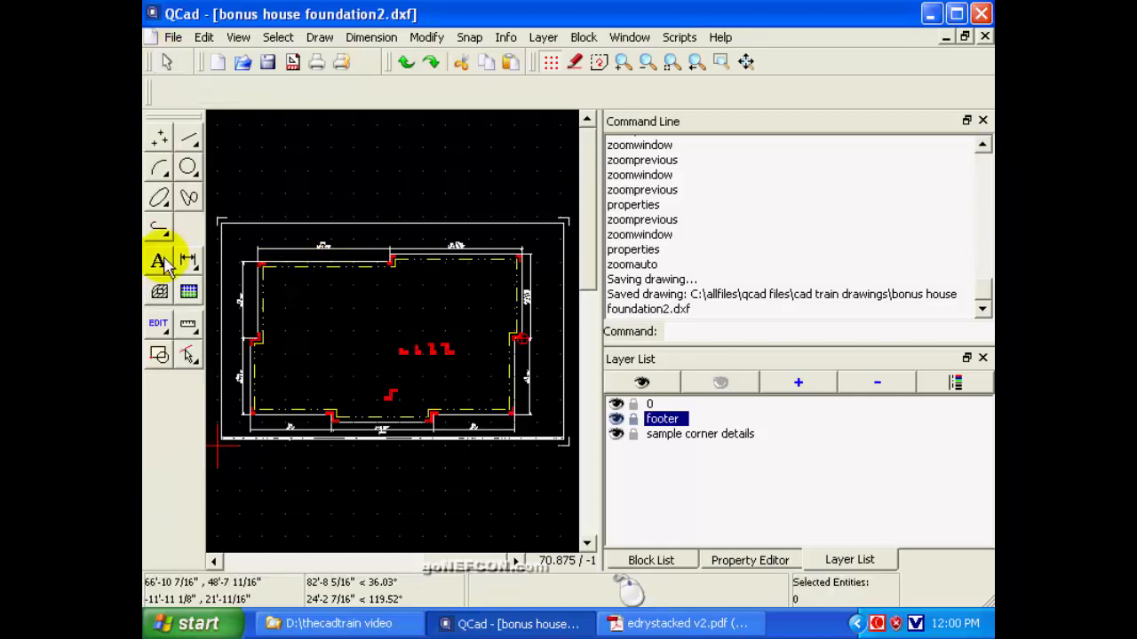
click(185, 356)
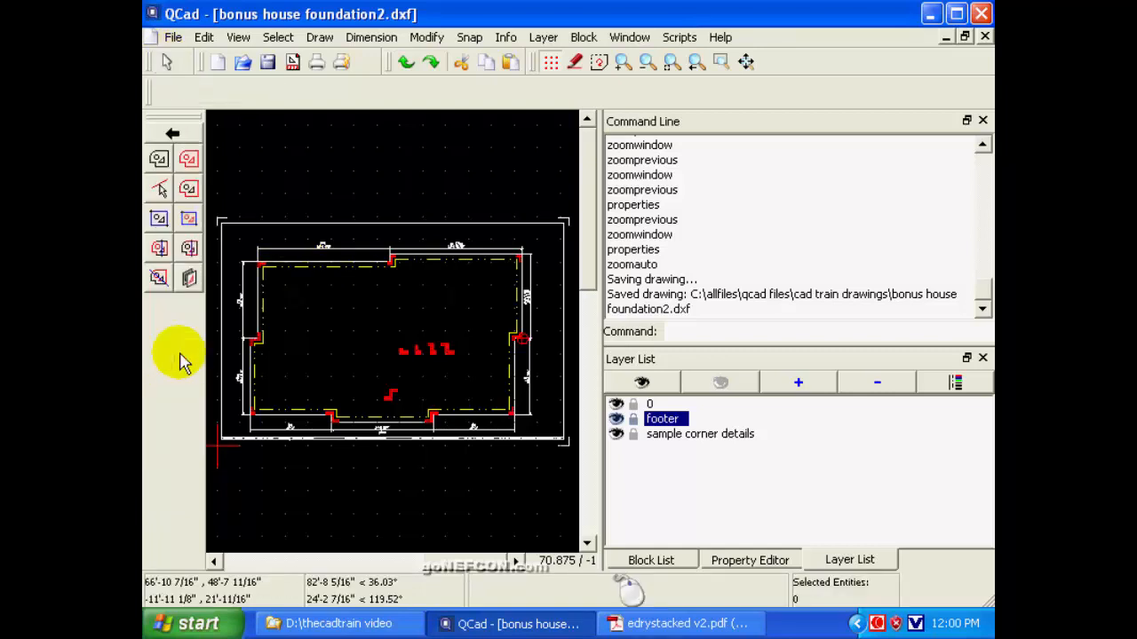
click(159, 161)
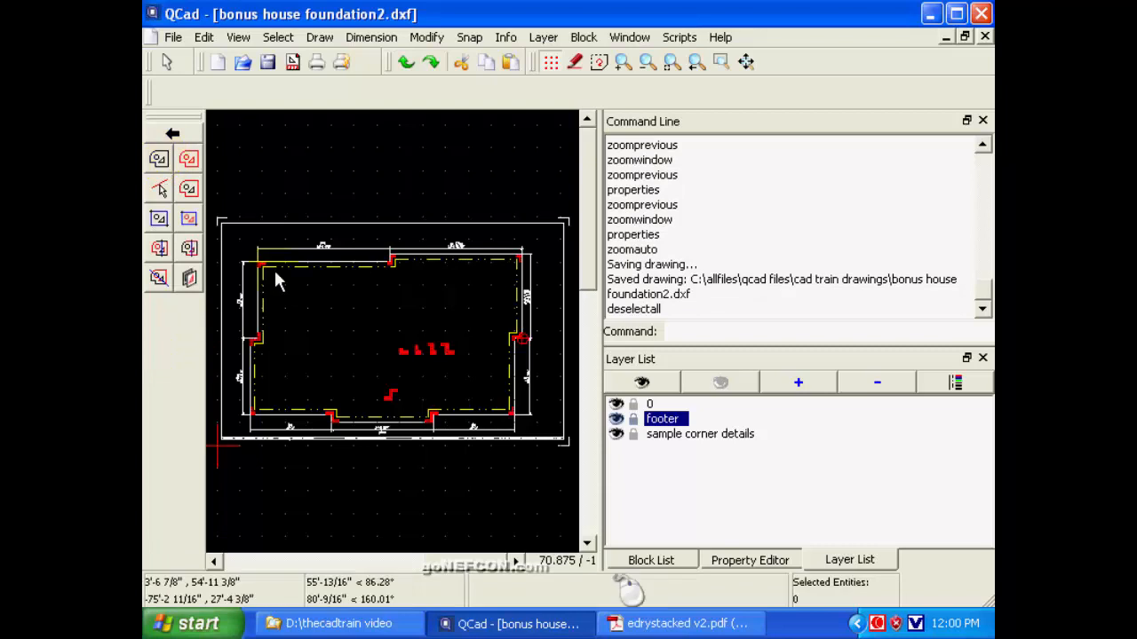
click(337, 276)
key(Delete)
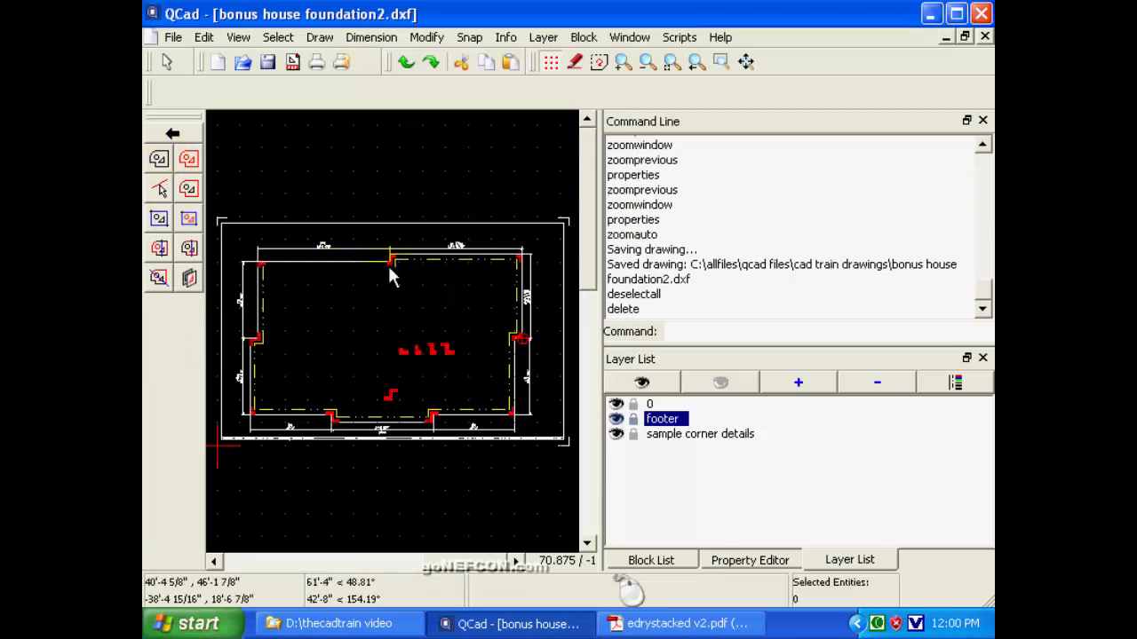
click(439, 257)
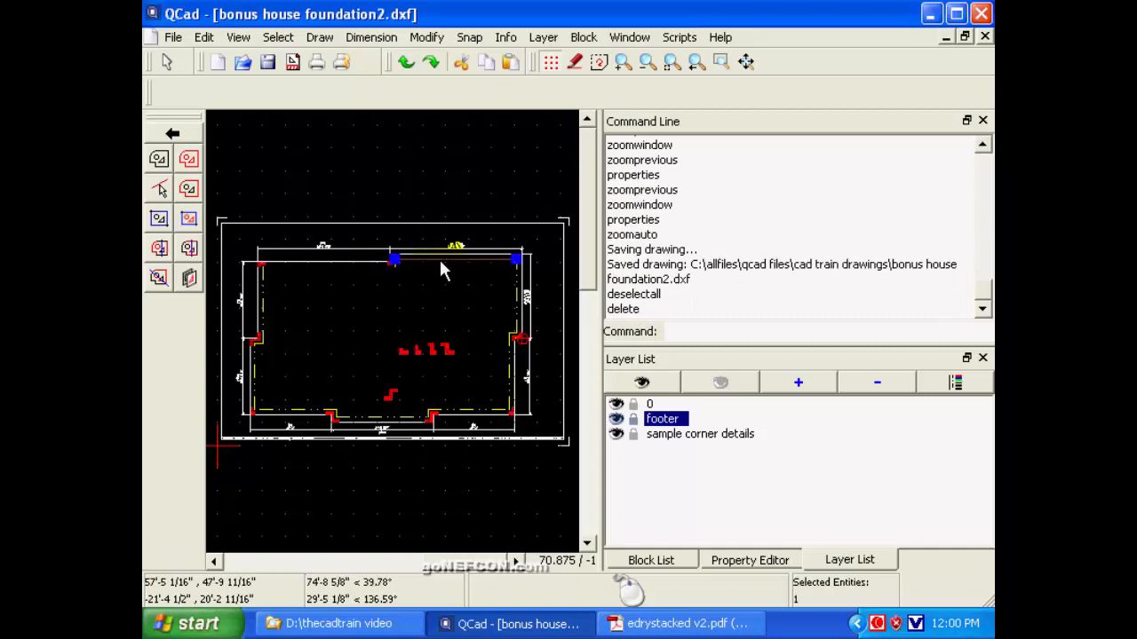
key(Delete)
click(394, 264)
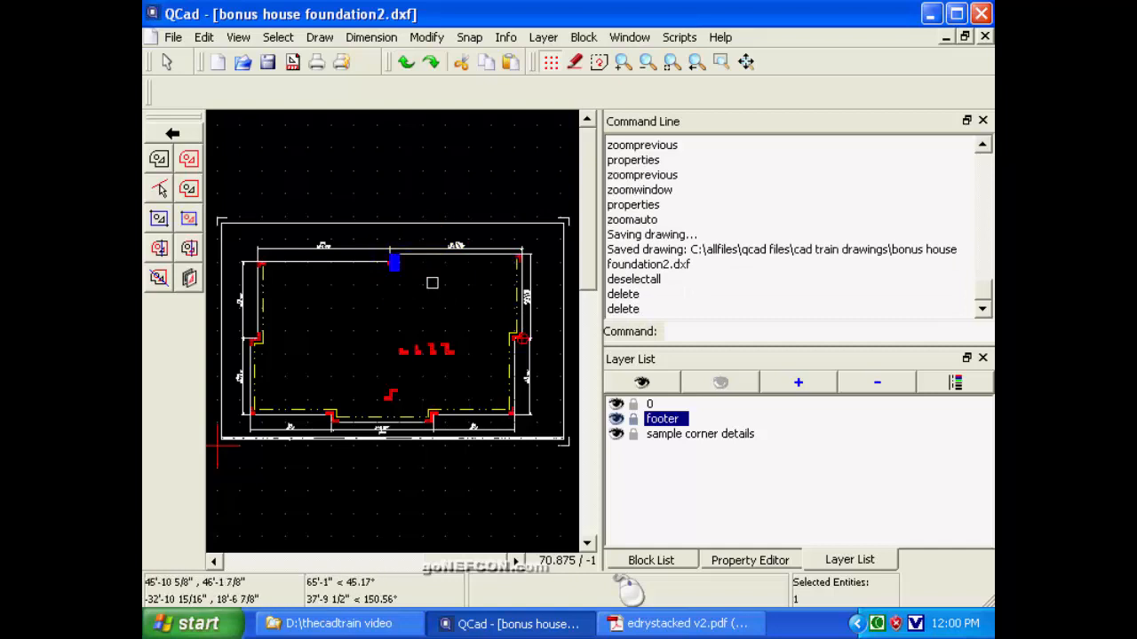
key(Delete)
key(Delete)
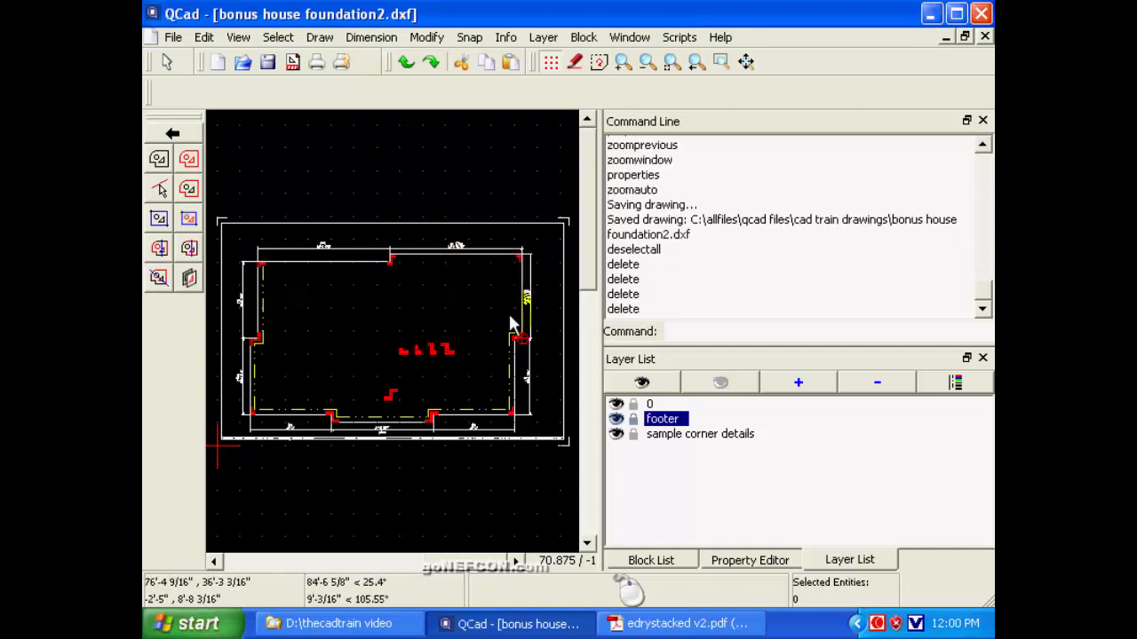
Delete the inner dash-dot footer lines along the right lower wall and at the right wall's jog.
click(511, 363)
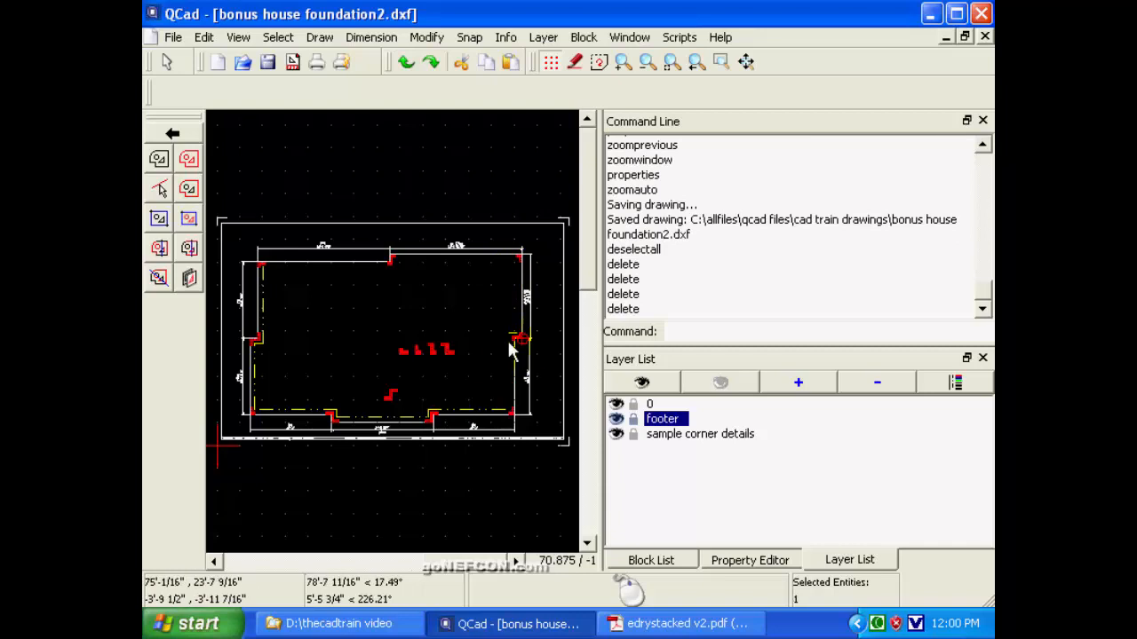
key(Delete)
click(505, 333)
key(Delete)
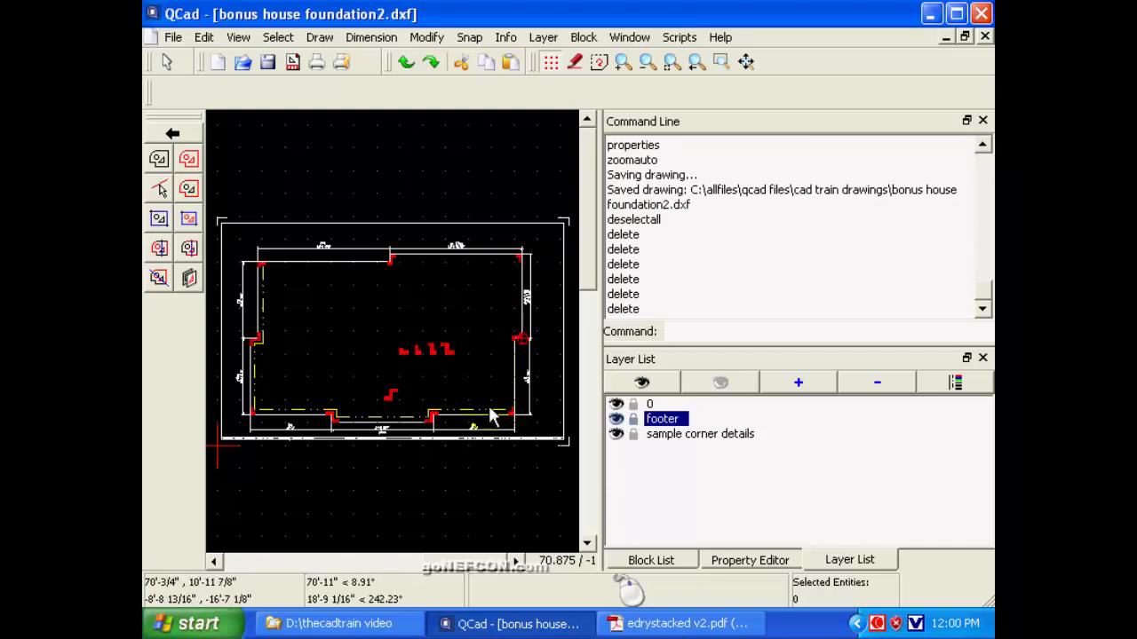
Delete the inner dash-dot footer lines along the bottom right-hand and middle walls and at the jog between them.
click(493, 415)
key(Delete)
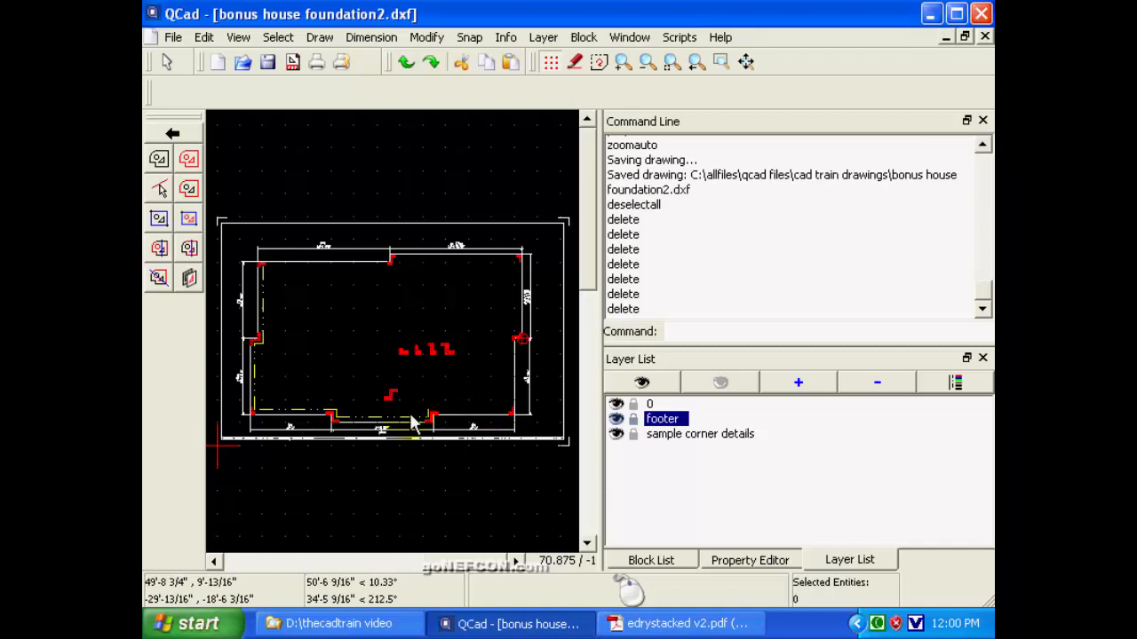
click(426, 417)
key(Delete)
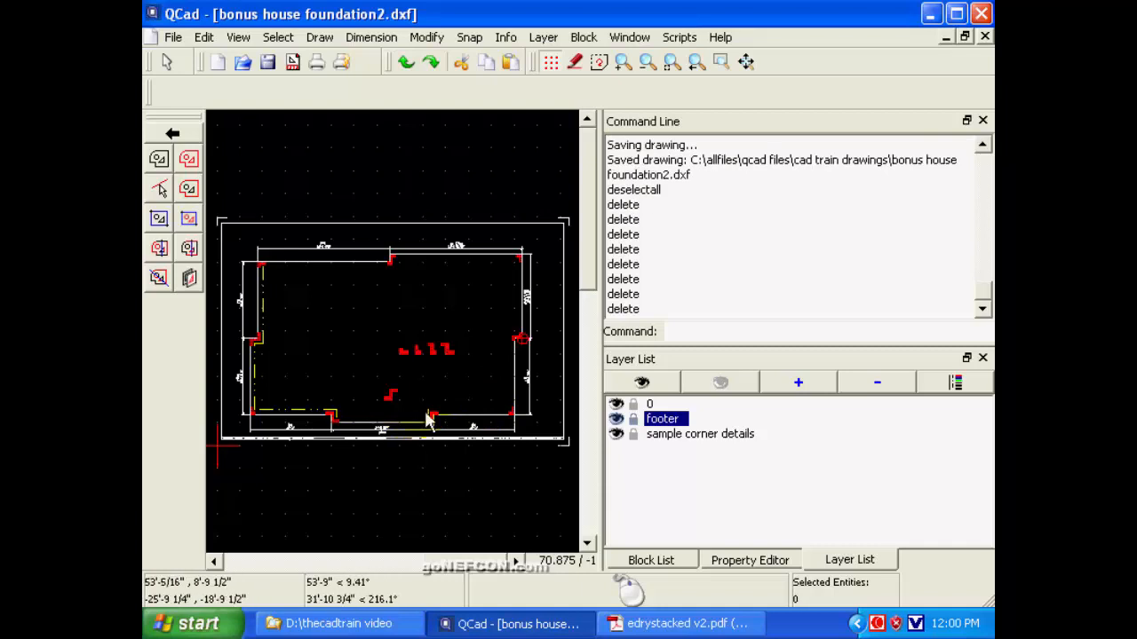
click(428, 417)
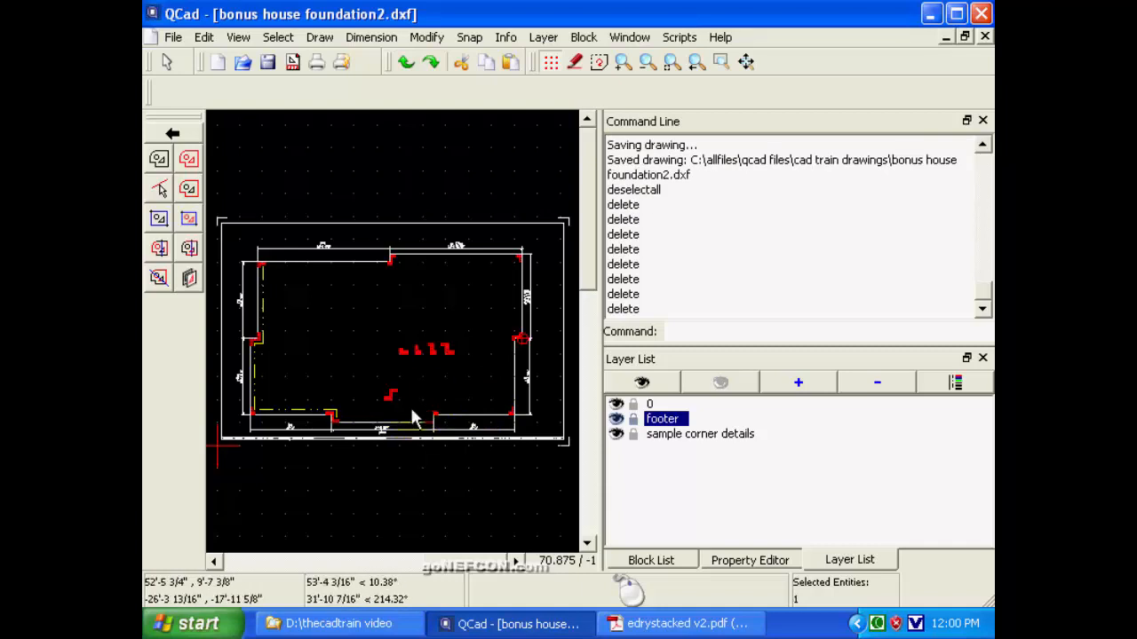
key(Delete)
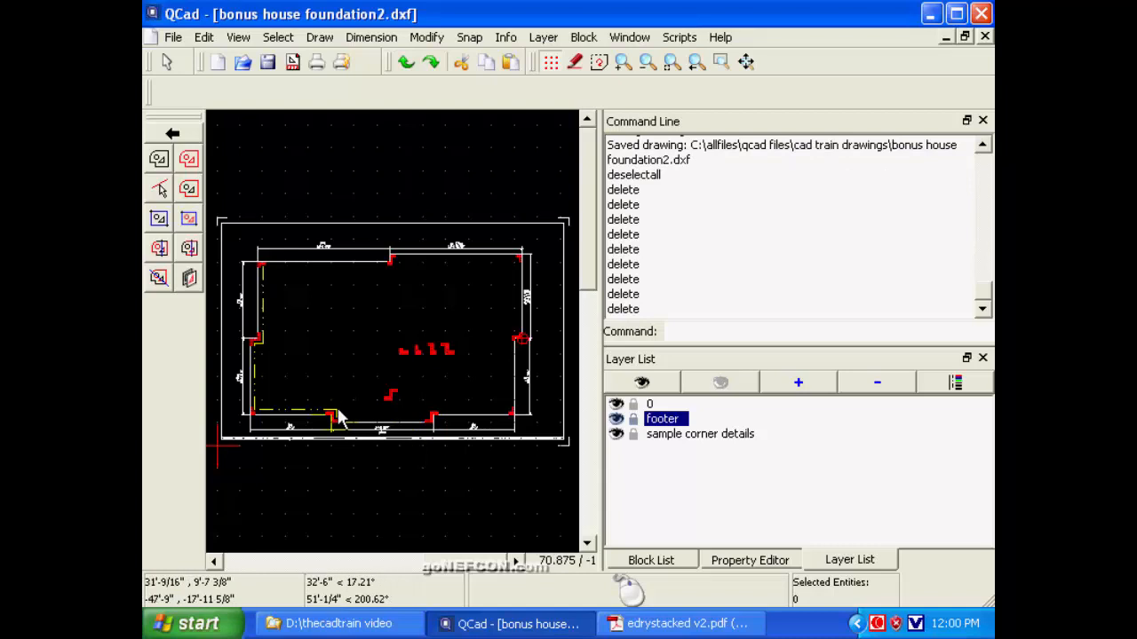
Delete the inner dash-dot footer lines along the bottom left-hand wall and at the jog joining it to the middle wall.
click(337, 417)
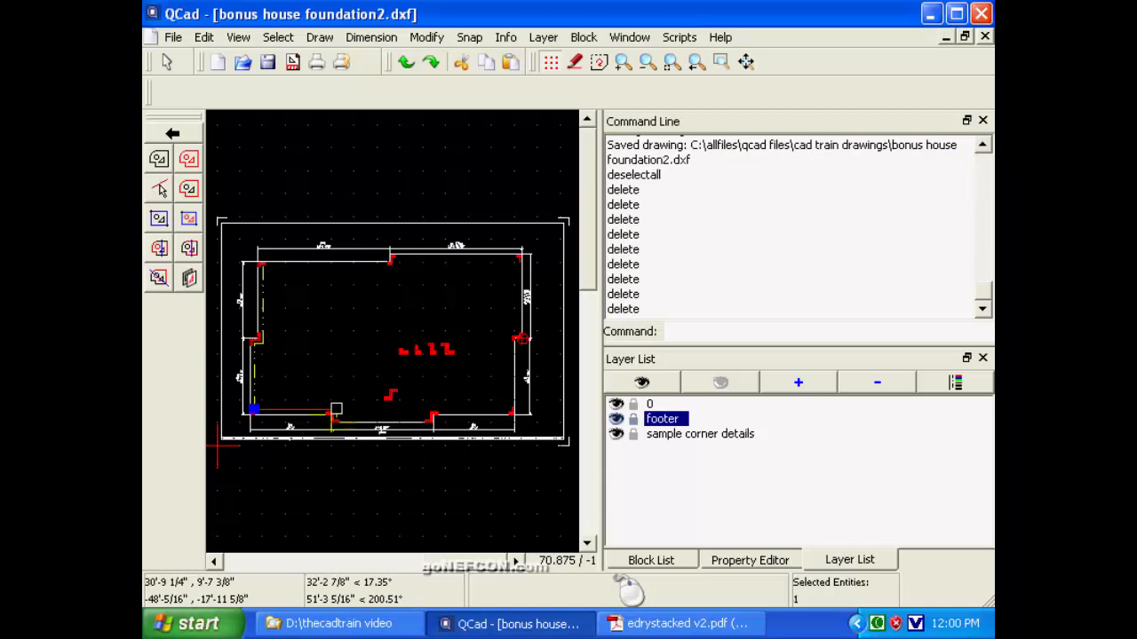
key(Delete)
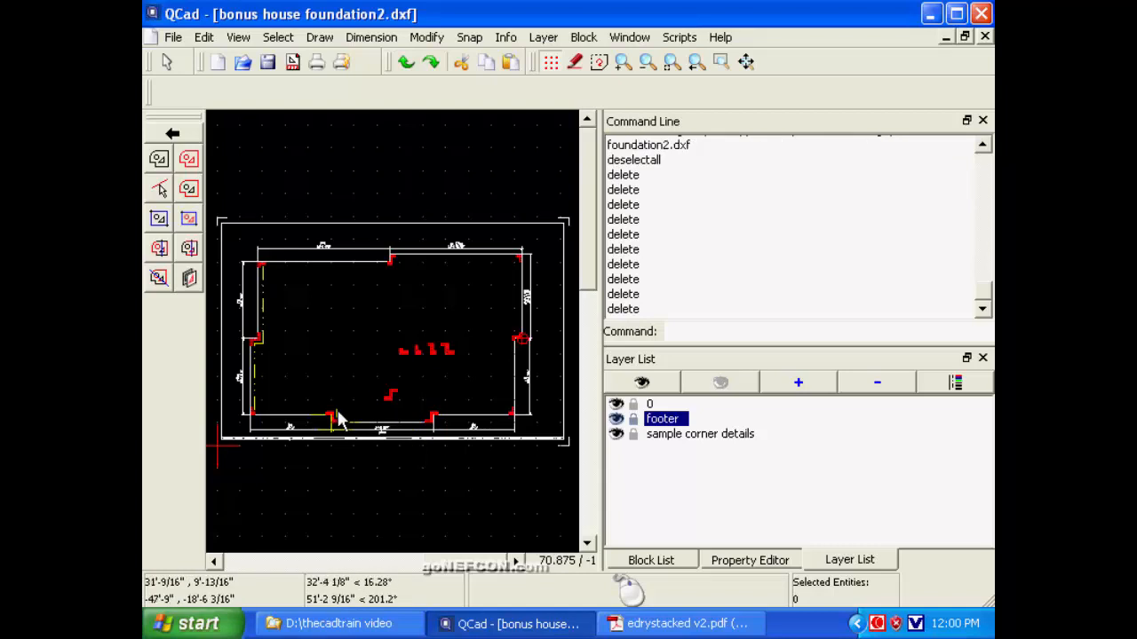
click(336, 406)
key(Delete)
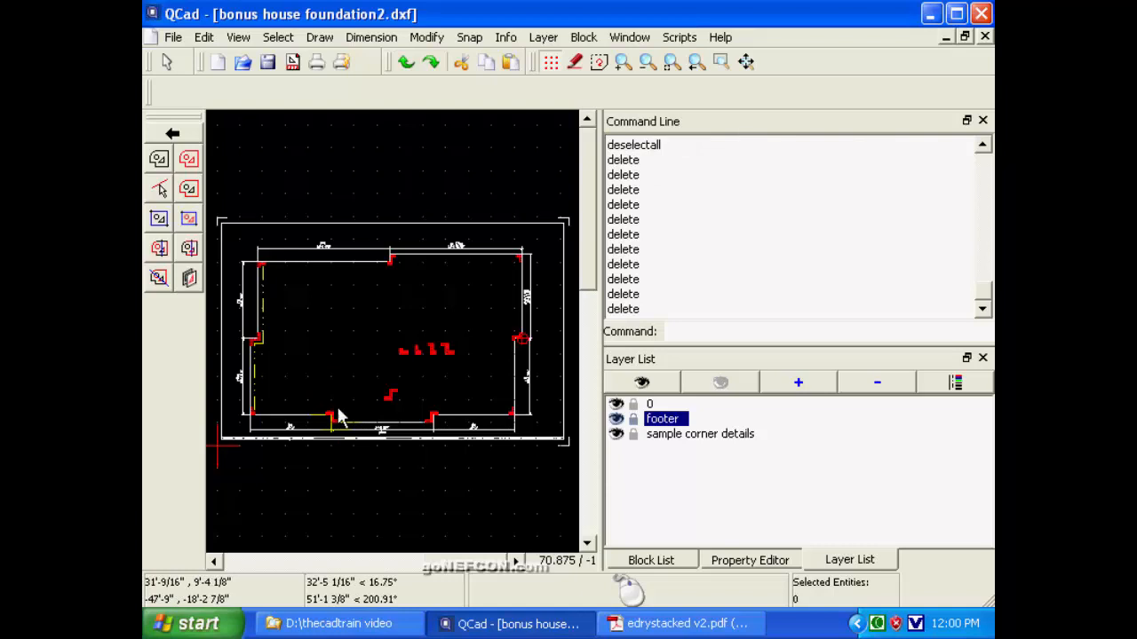
Delete the inner dash-dot footer lines along the left lower and upper walls and at the jog between them.
click(256, 407)
key(Delete)
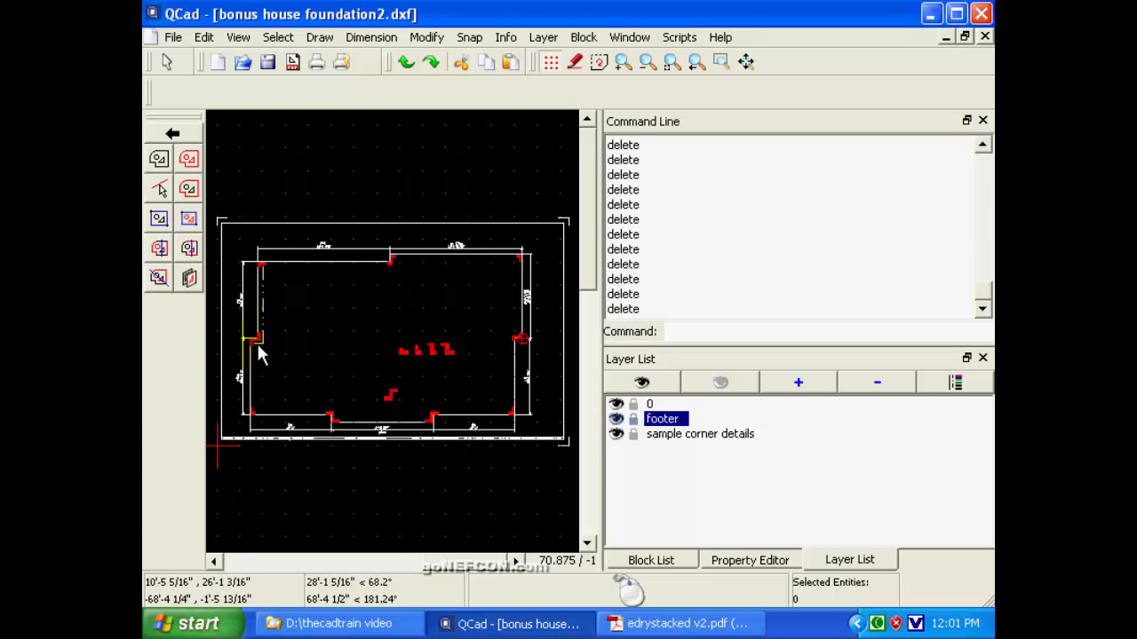
click(257, 345)
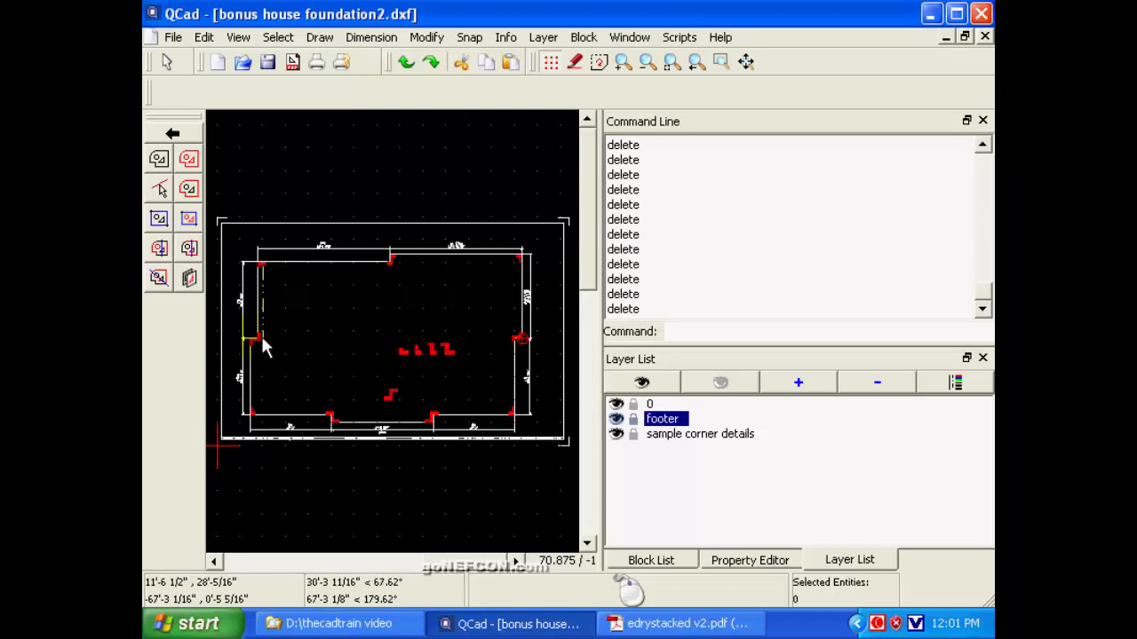
click(261, 334)
key(Delete)
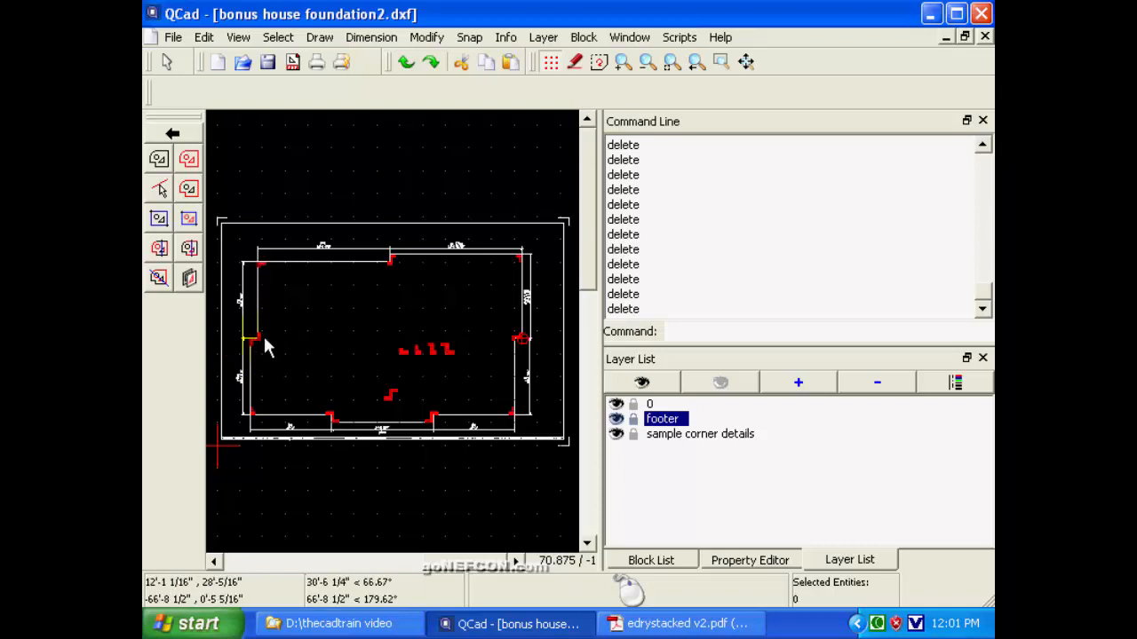
Save the drawing as bonus house foundation.dxf in the cad train drawings folder, replacing the existing file.
click(173, 38)
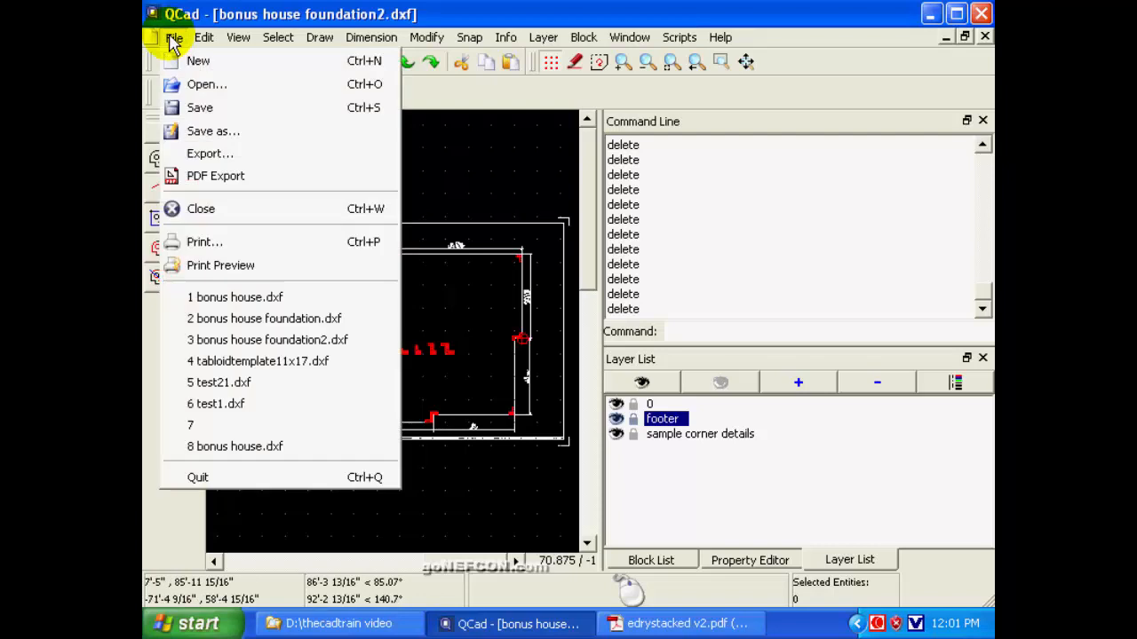
click(200, 131)
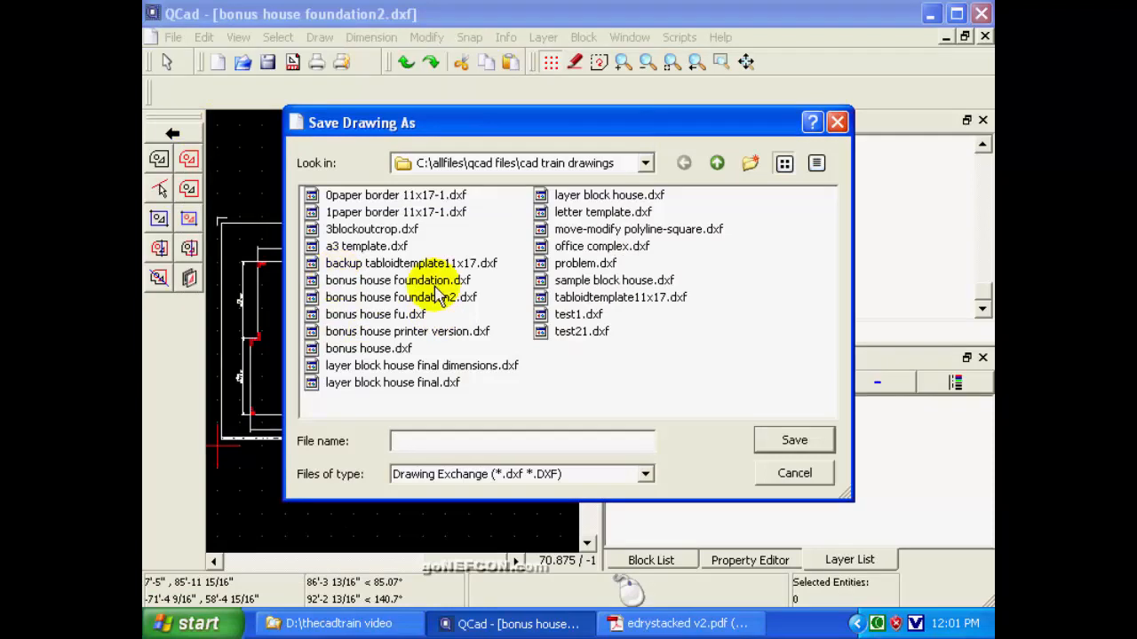
click(444, 280)
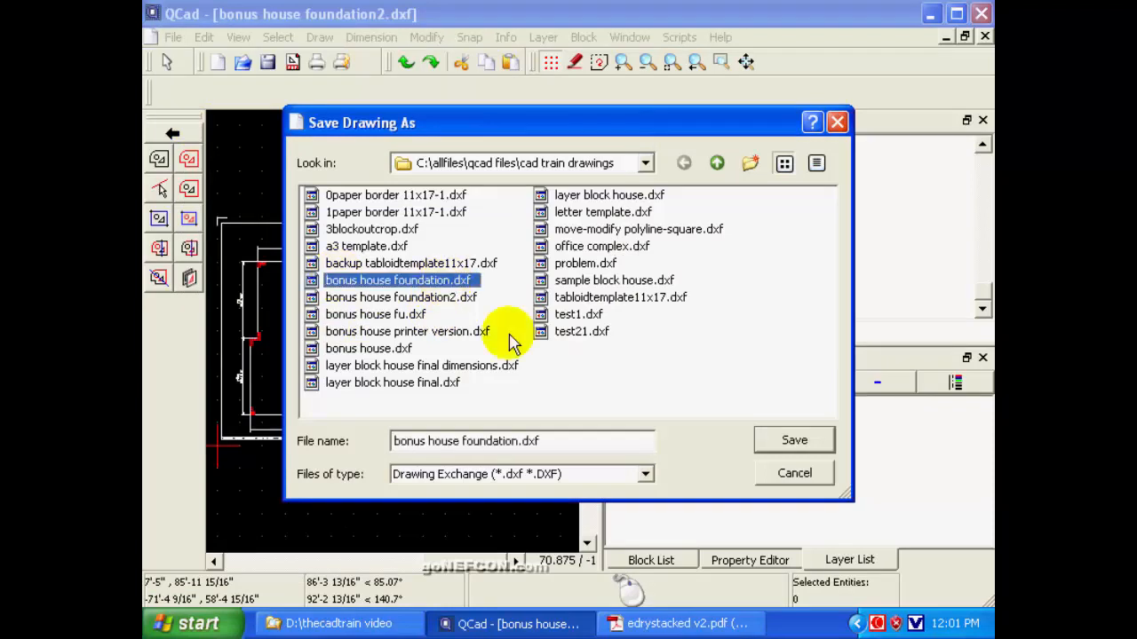
click(774, 442)
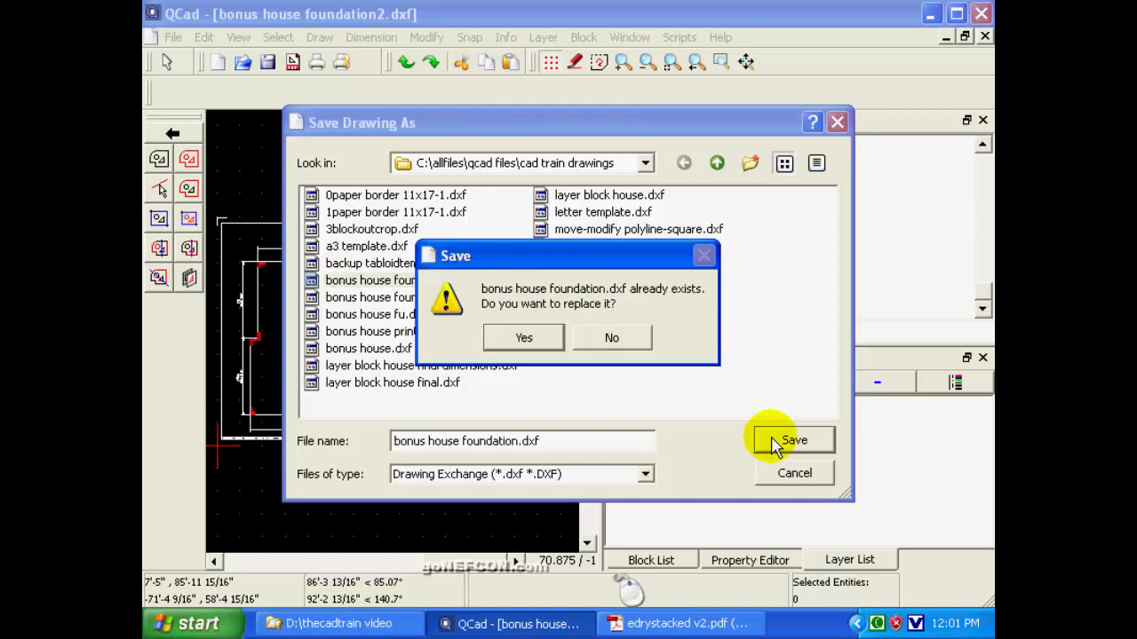
click(524, 337)
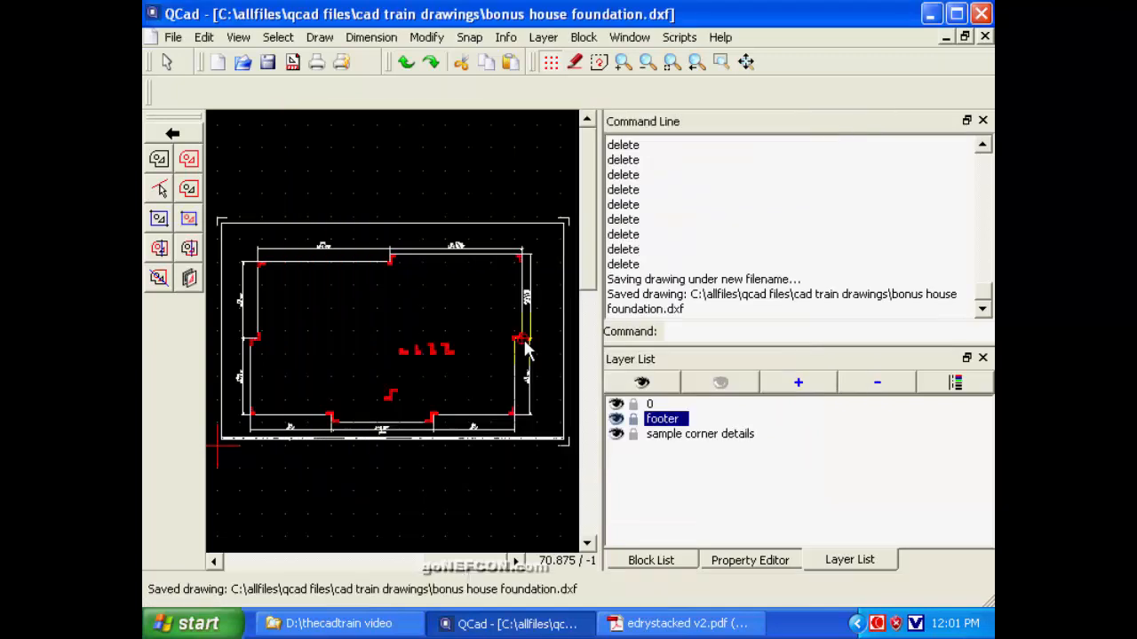